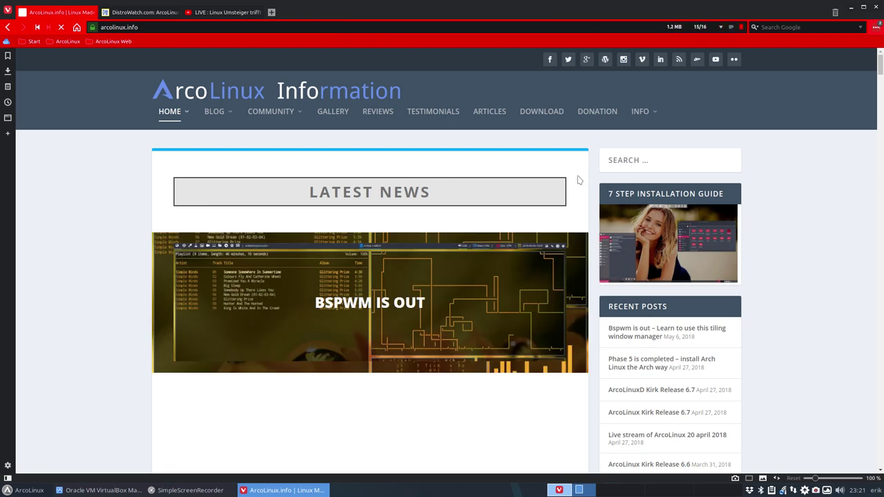
Step: Go from the ArcoLinux DOWNLOAD page to its SourceForge files, then minimize Vivaldi
{"action": "mouse_move", "coordinate": [643, 118]}
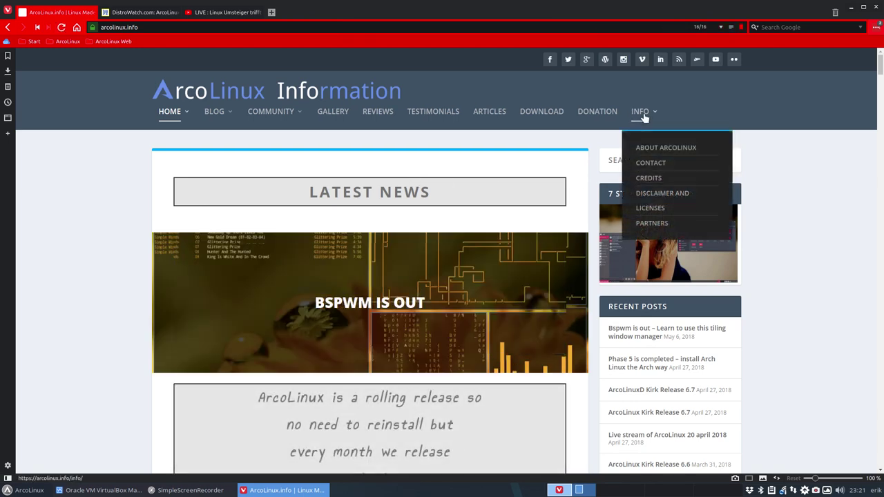
{"action": "left_click", "coordinate": [546, 119]}
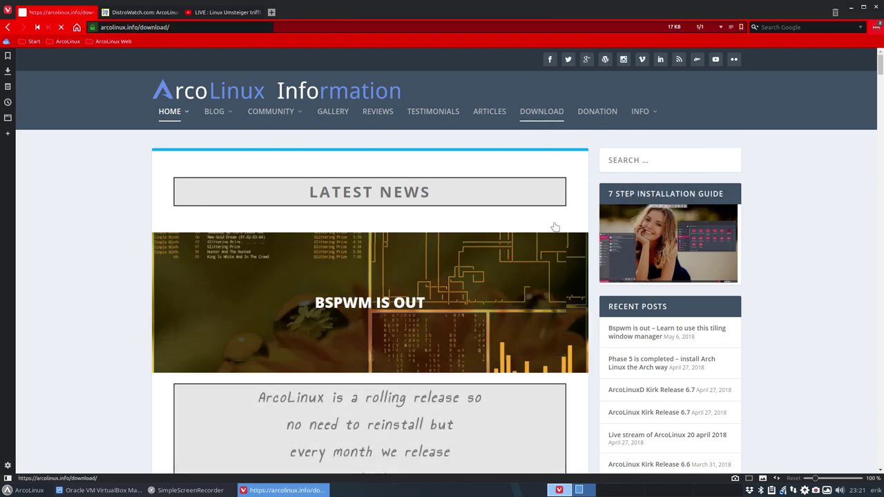
{"action": "left_click", "coordinate": [553, 433]}
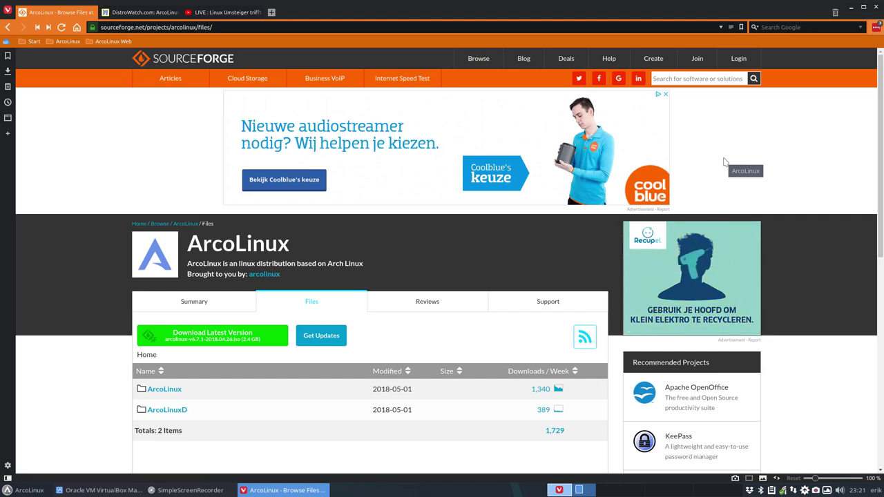
{"action": "left_click", "coordinate": [853, 11]}
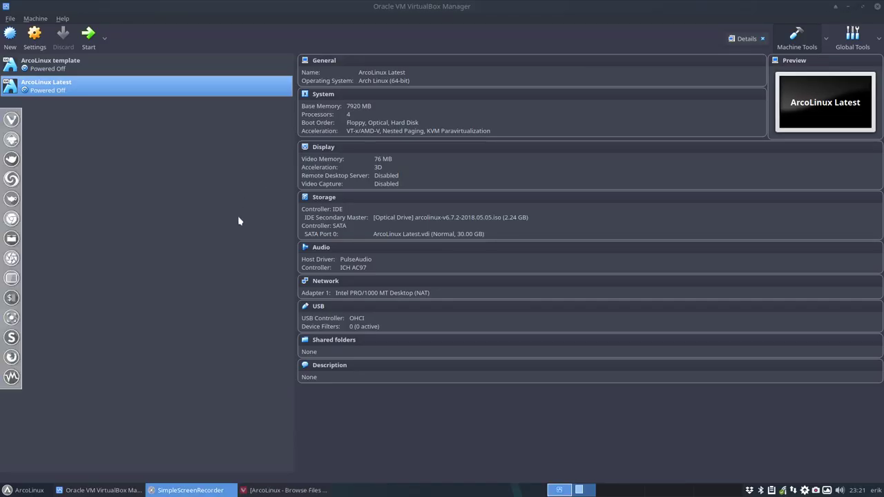
Step: Start the ArcoLinux Latest virtual machine from VirtualBox Manager and maximize its window
{"action": "left_click", "coordinate": [275, 491]}
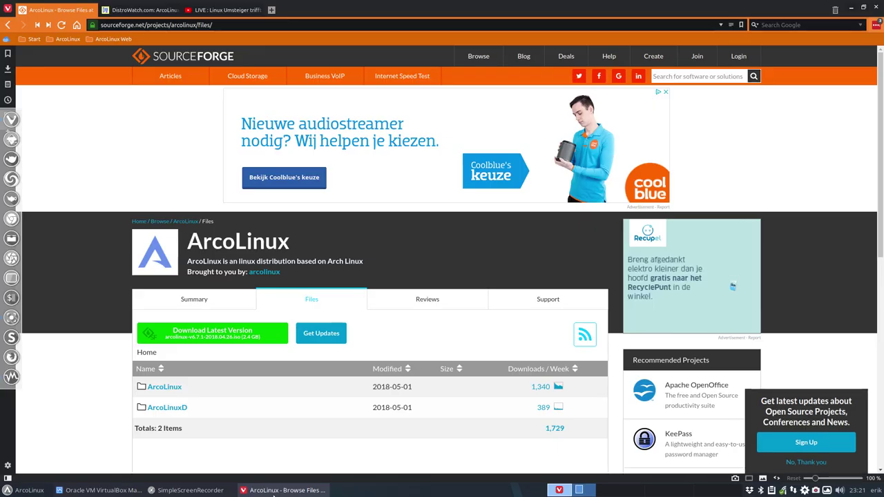
{"action": "left_click", "coordinate": [275, 490]}
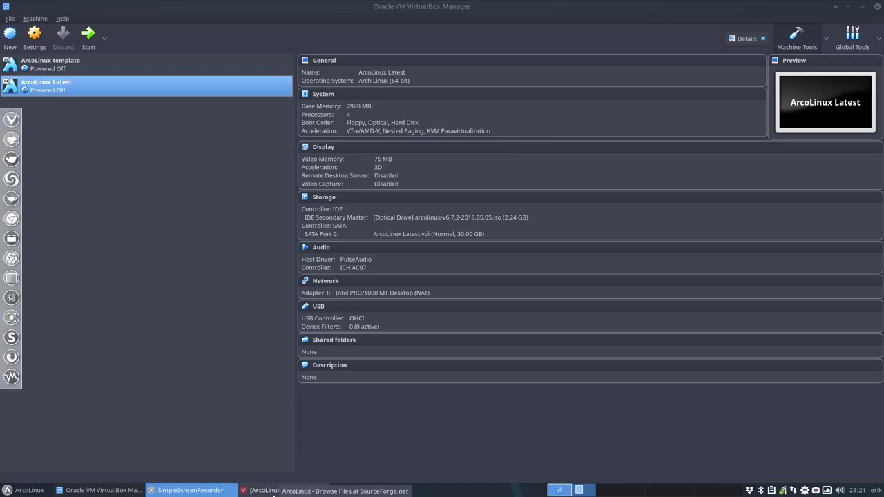
{"action": "double_click", "coordinate": [58, 8]}
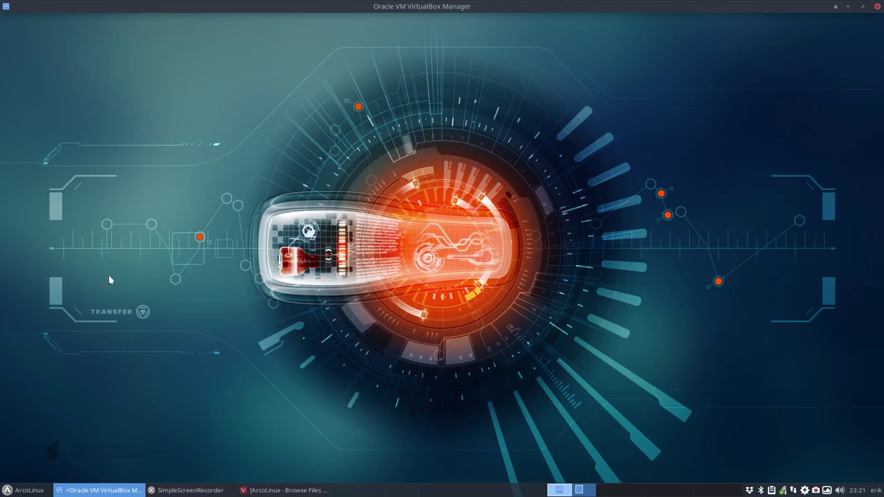
{"action": "double_click", "coordinate": [505, 9]}
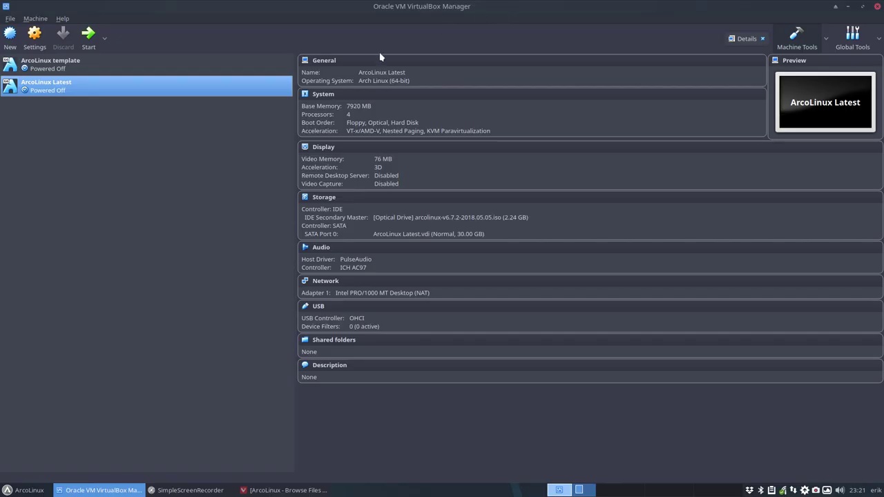
{"action": "left_click", "coordinate": [89, 36]}
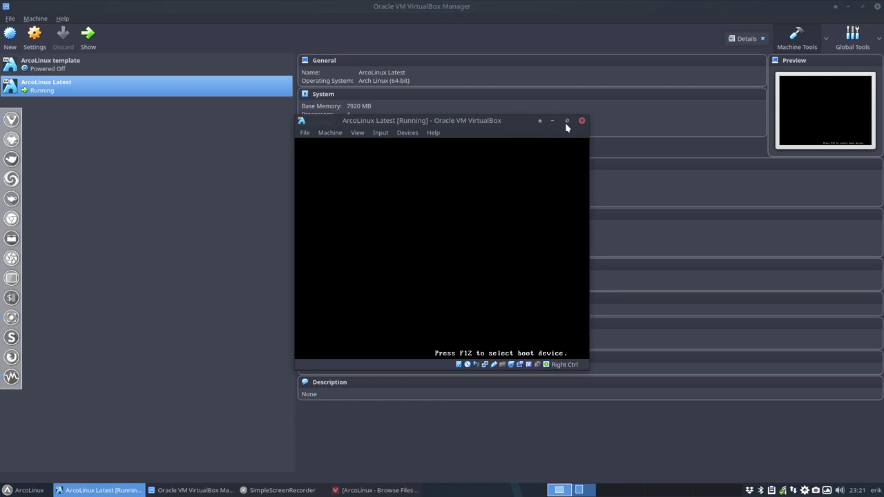
{"action": "left_click", "coordinate": [567, 123]}
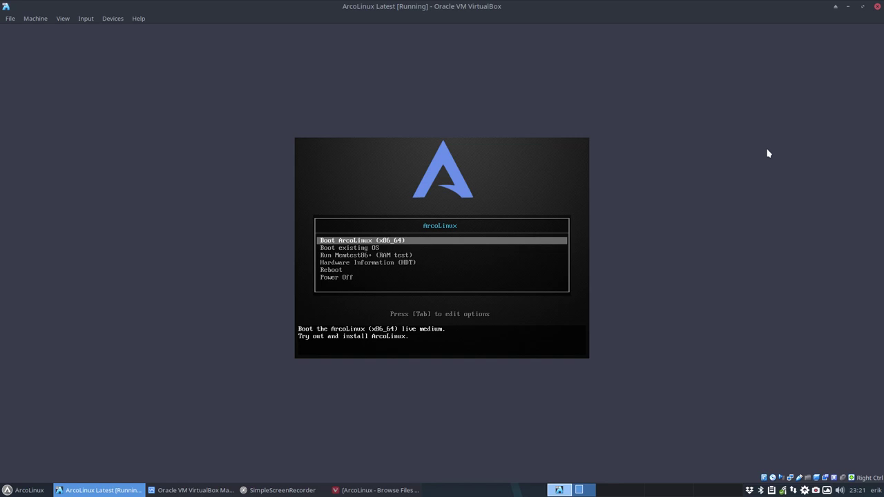
Step: Boot the Boot ArcoLinux (x86_64) entry and switch the VM to fullscreen with Host+F
{"action": "key", "text": "Down"}
{"action": "key", "text": "Up"}
{"action": "key", "text": "Down"}
{"action": "key", "text": "Up"}
{"action": "key", "text": "Return"}
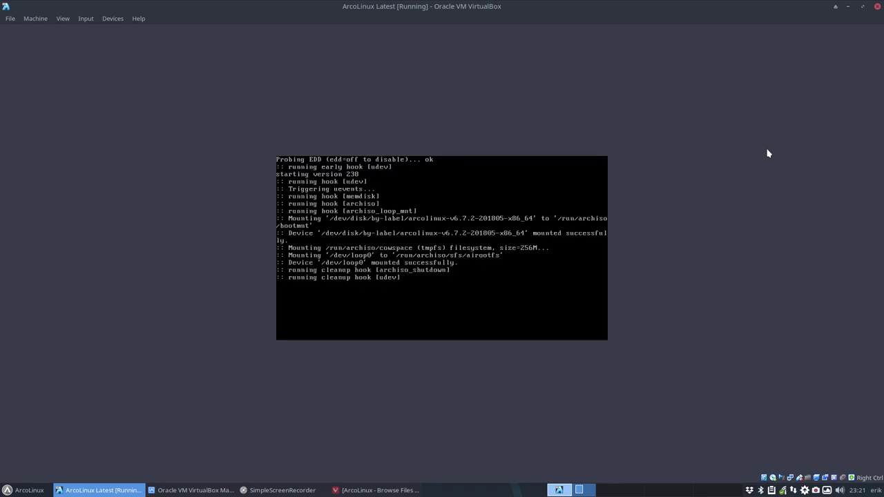
{"action": "key", "text": "Control_R+f"}
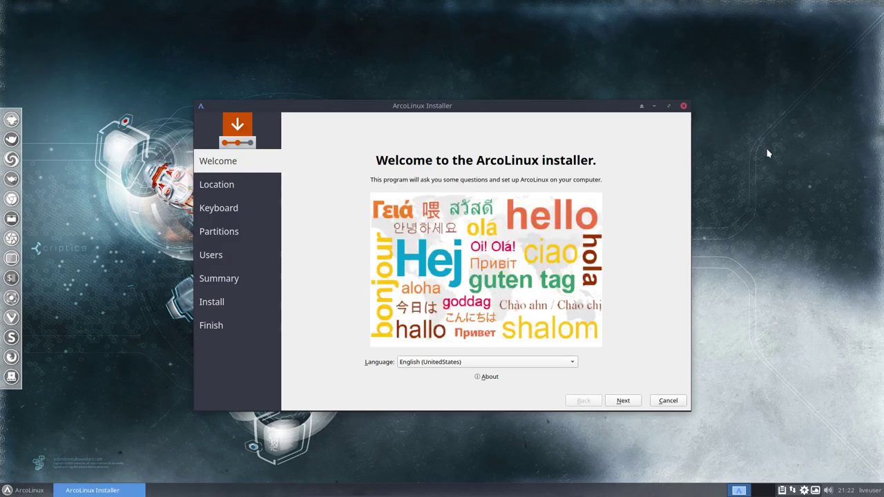
Step: Close the Whisker menu and pick German (Germany) from the installer's Language list
{"action": "left_click", "coordinate": [15, 489]}
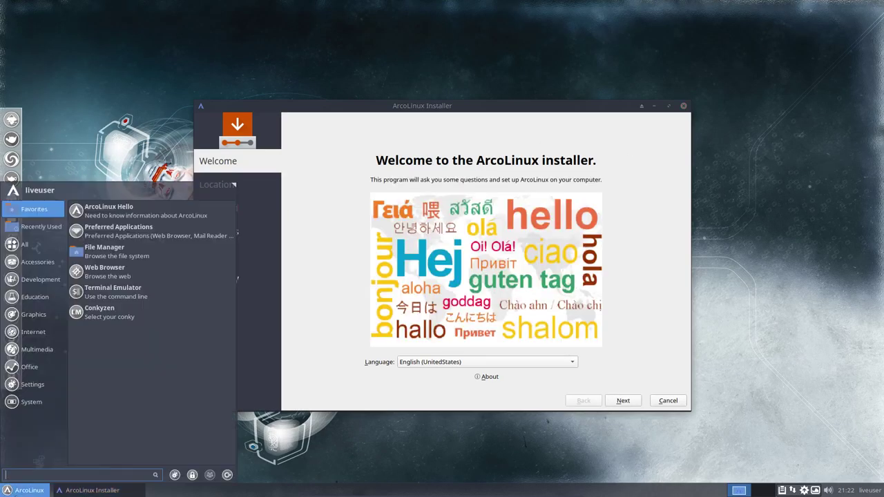
{"action": "mouse_move", "coordinate": [35, 252]}
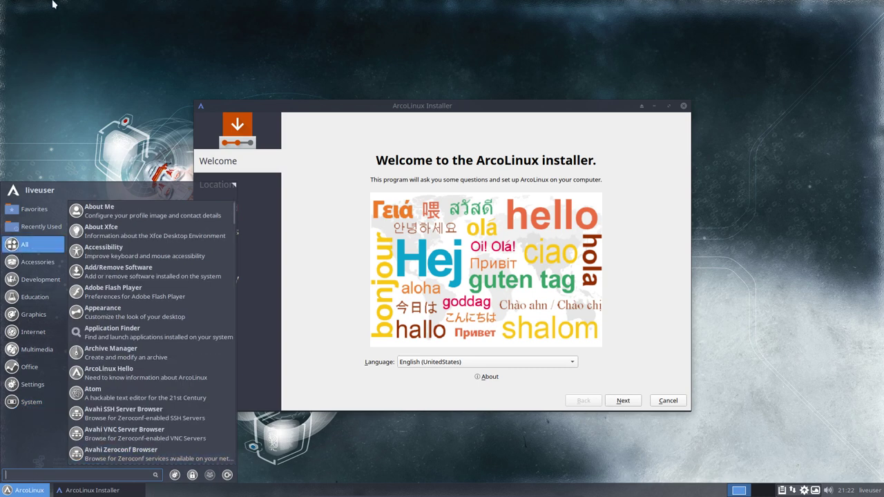
{"action": "left_click", "coordinate": [474, 122]}
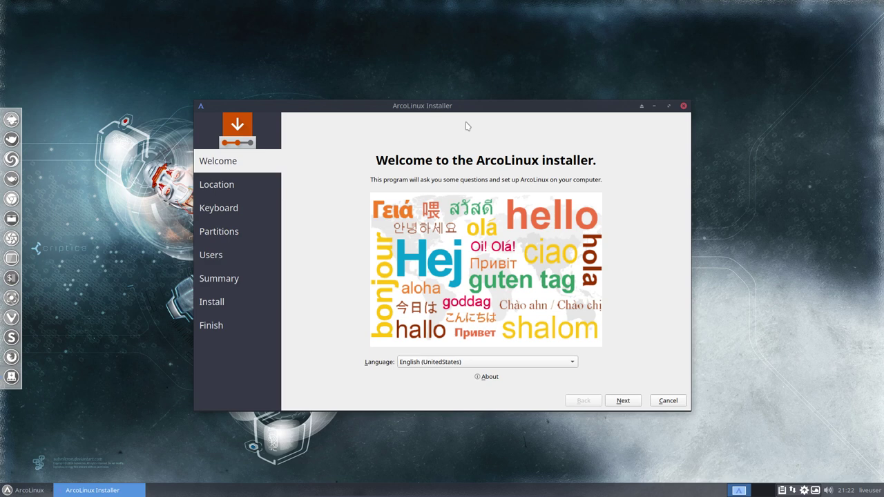
{"action": "left_click", "coordinate": [416, 364]}
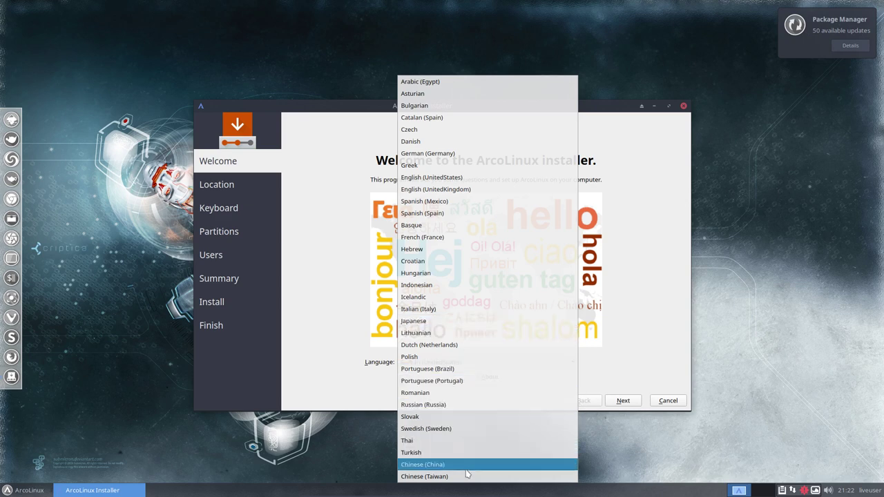
{"action": "left_click", "coordinate": [447, 153]}
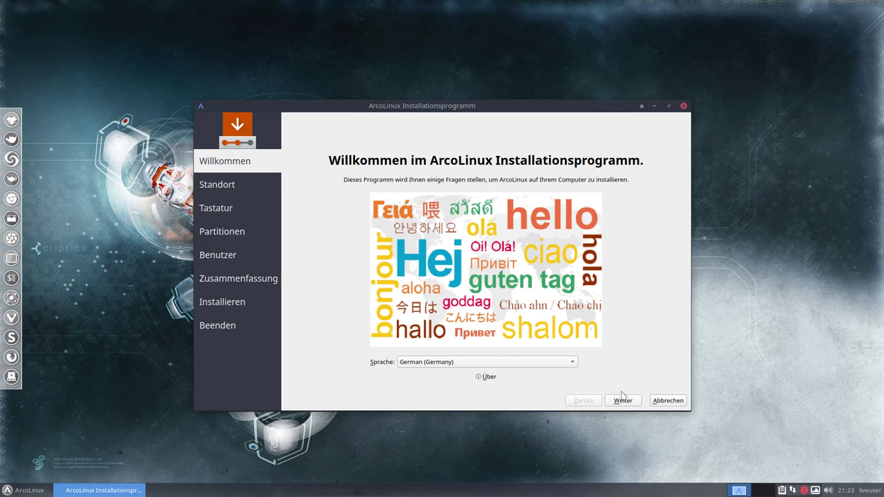
Step: Pick Berlin on the world map for the Europe/Berlin time zone and continue to the keyboard page
{"action": "left_click", "coordinate": [623, 401]}
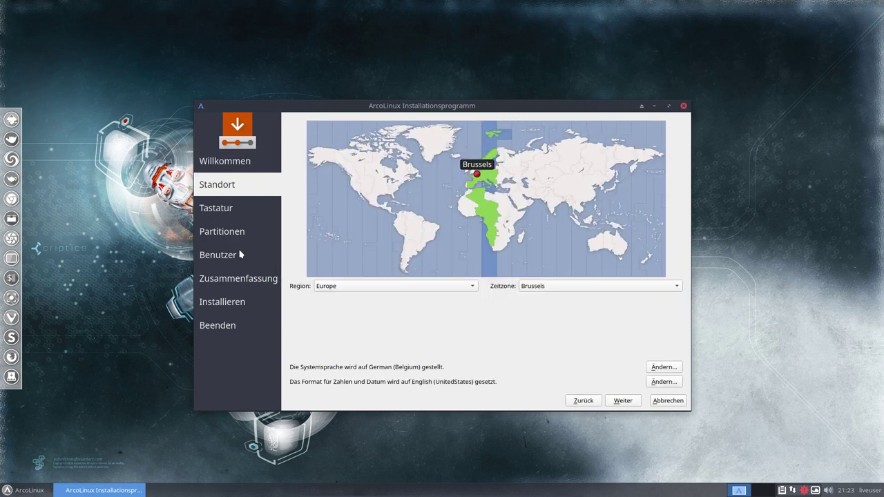
{"action": "left_click", "coordinate": [475, 177]}
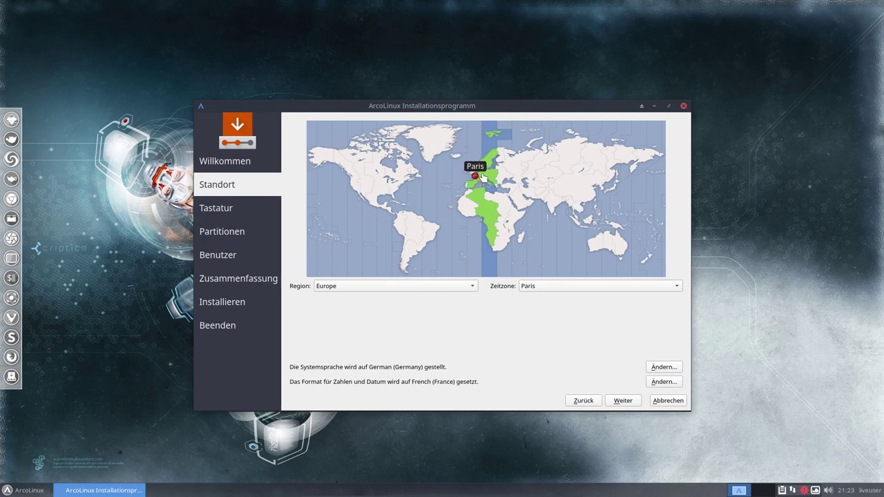
{"action": "left_click", "coordinate": [482, 176]}
{"action": "left_click", "coordinate": [484, 177]}
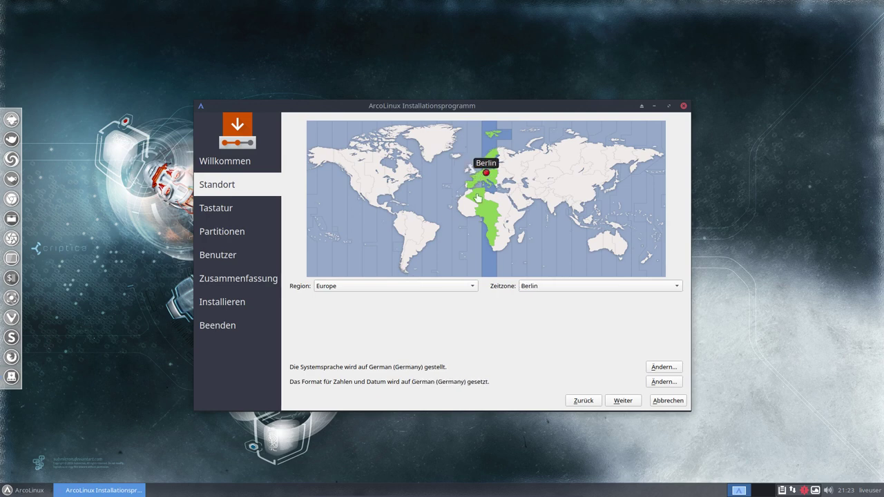
{"action": "left_click", "coordinate": [622, 400]}
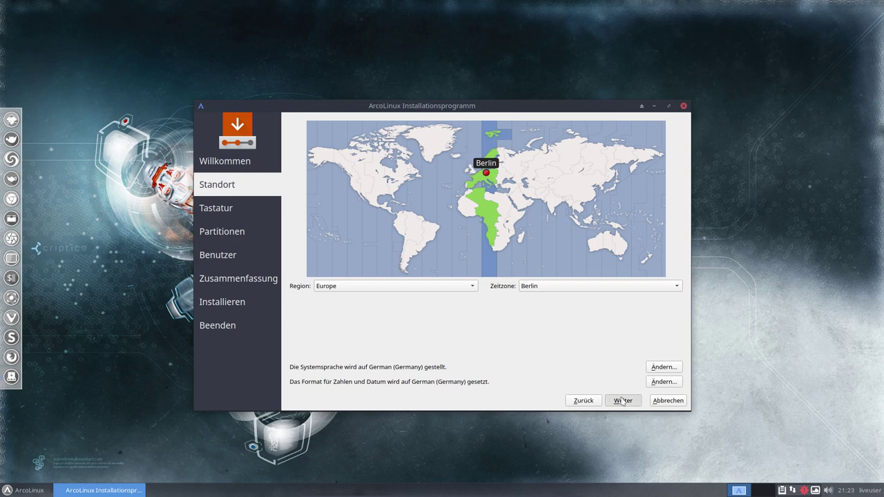
{"action": "left_click", "coordinate": [623, 400]}
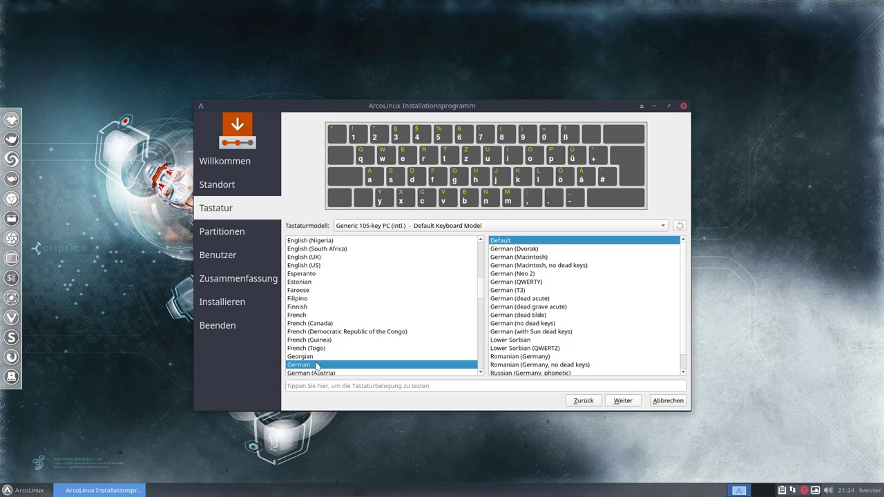
Step: Browse the keyboard layouts, trying Belgian, German, German (Austria) and German (Switzerland)
{"action": "scroll", "coordinate": [356, 277], "scroll_direction": "up", "scroll_amount": 6}
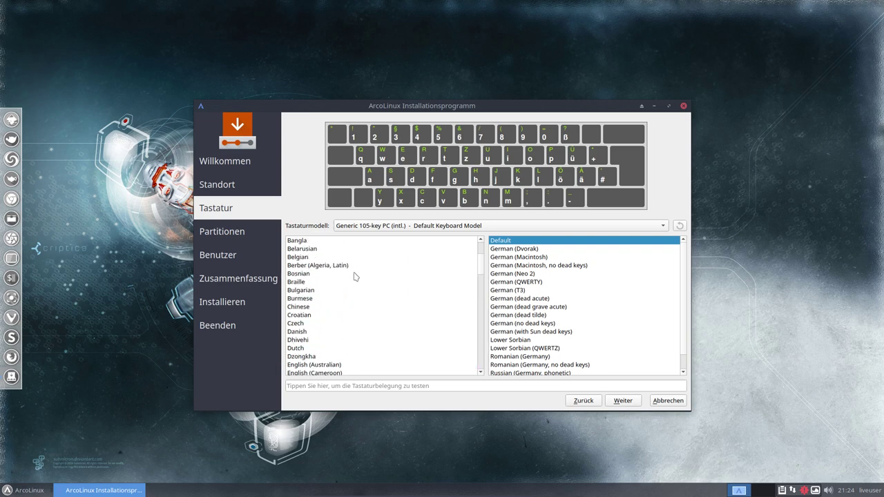
{"action": "left_click", "coordinate": [312, 259]}
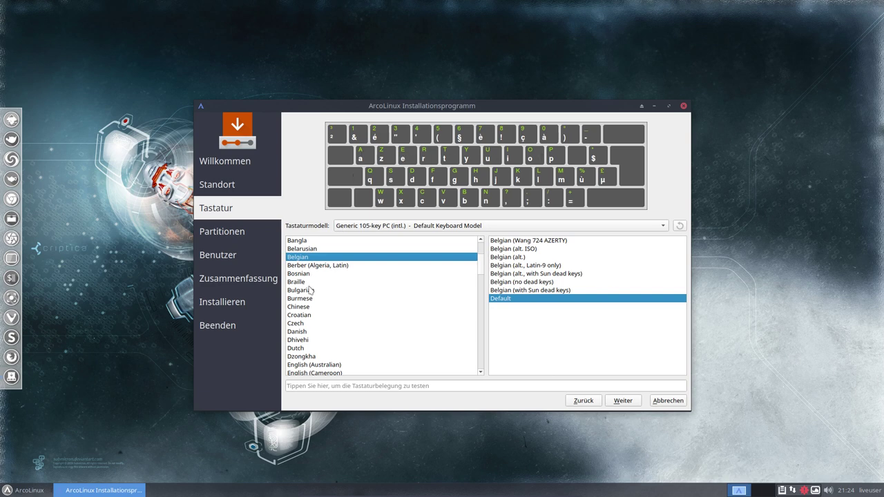
{"action": "scroll", "coordinate": [311, 290], "scroll_direction": "down", "scroll_amount": 3}
{"action": "scroll", "coordinate": [310, 290], "scroll_direction": "down", "scroll_amount": 4}
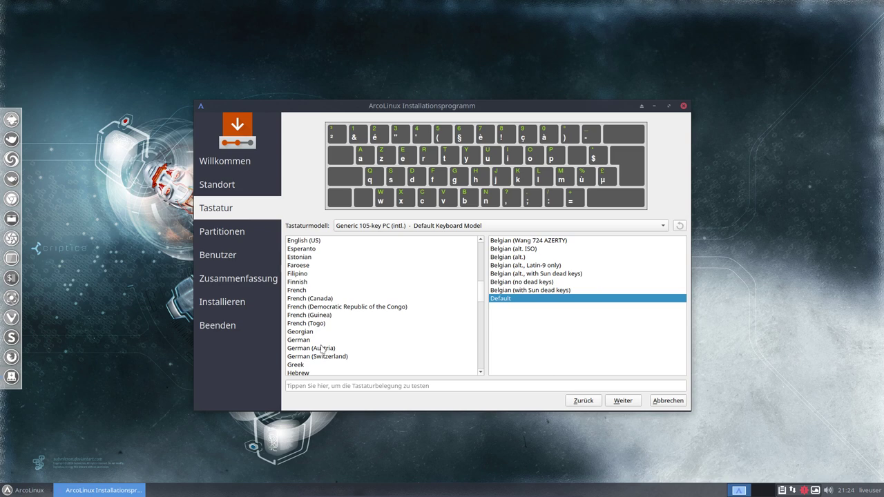
{"action": "left_click", "coordinate": [321, 347]}
{"action": "left_click", "coordinate": [319, 340]}
{"action": "left_click", "coordinate": [321, 357]}
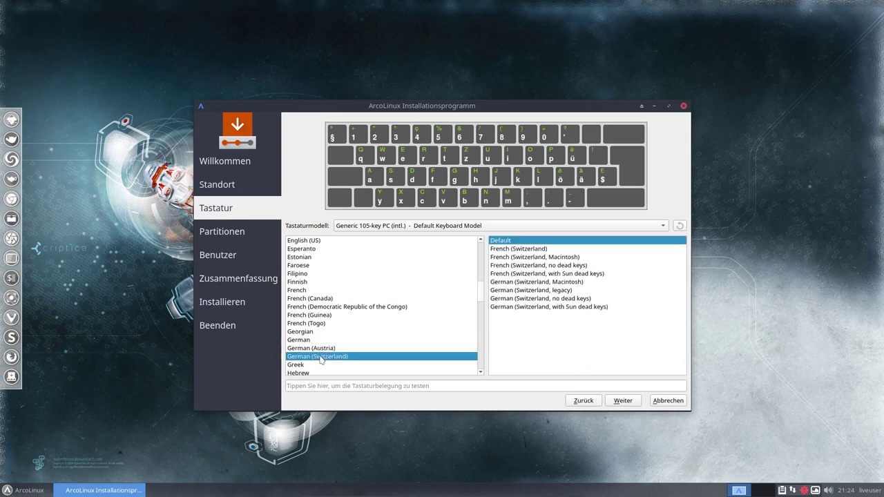
{"action": "left_click", "coordinate": [321, 348]}
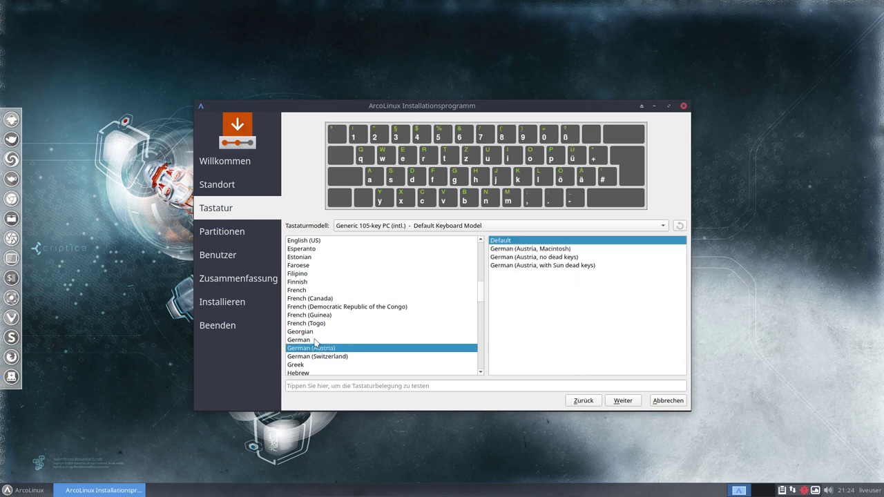
{"action": "left_click", "coordinate": [315, 340]}
{"action": "left_click", "coordinate": [320, 348]}
{"action": "left_click", "coordinate": [318, 357]}
Step: Settle on the Belgian layout with its Default variant and continue to partitions
{"action": "scroll", "coordinate": [327, 313], "scroll_direction": "up", "scroll_amount": 6}
{"action": "scroll", "coordinate": [327, 313], "scroll_direction": "up", "scroll_amount": 3}
{"action": "scroll", "coordinate": [327, 313], "scroll_direction": "up", "scroll_amount": 1}
{"action": "left_click", "coordinate": [307, 332]}
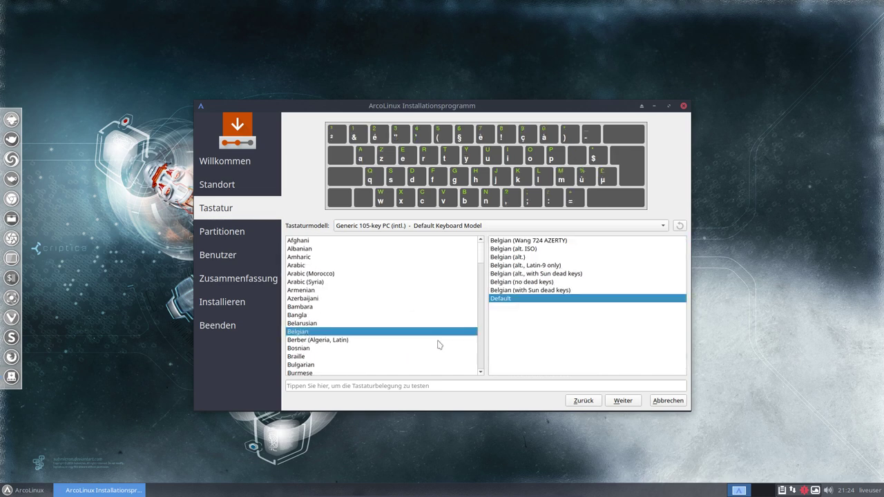
{"action": "left_click", "coordinate": [625, 402]}
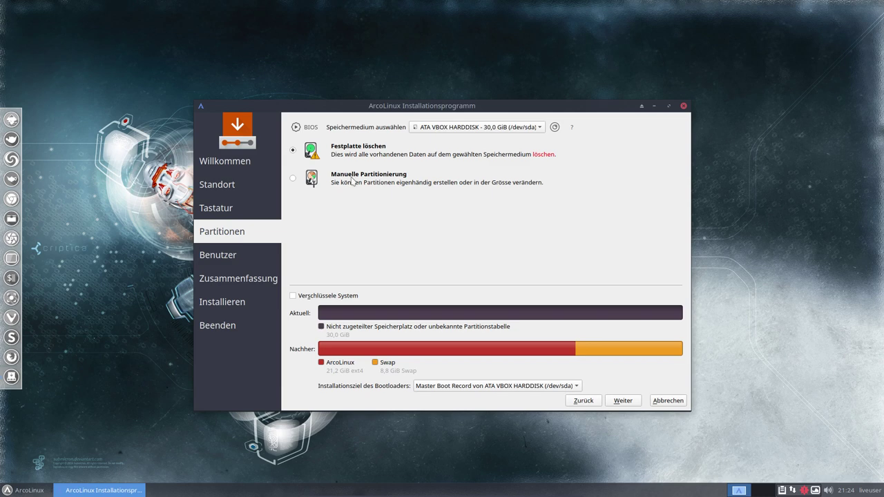
Step: Choose 'Festplatte löschen' to erase the whole 30 GB disk instead of manual partitioning
{"action": "left_click", "coordinate": [293, 179]}
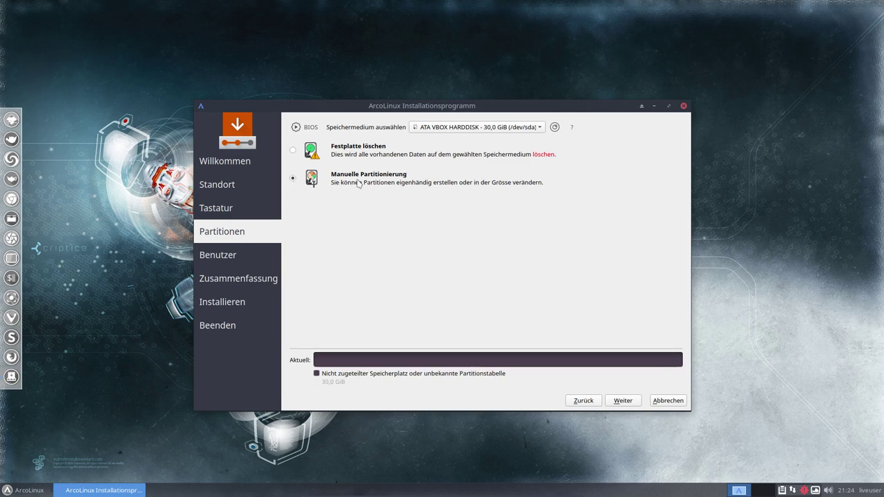
{"action": "left_click", "coordinate": [292, 150]}
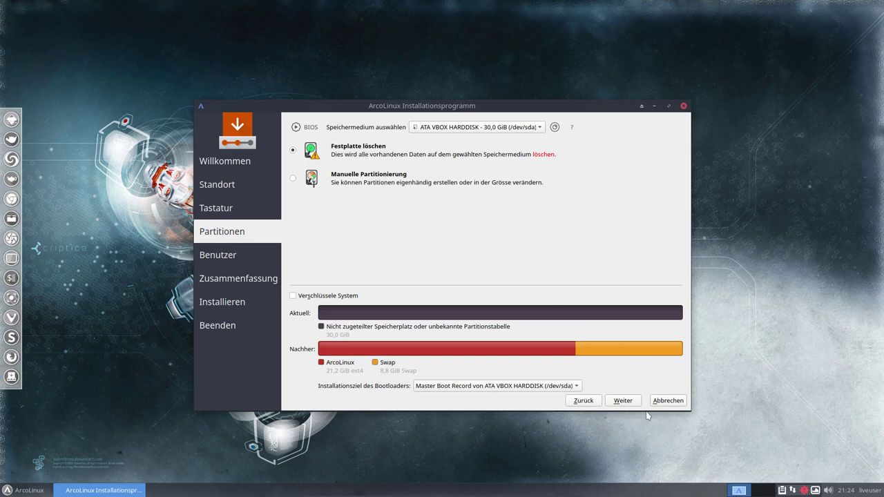
Step: Enter the user's full name, the computer name and a password with its confirmation
{"action": "left_click", "coordinate": [623, 400]}
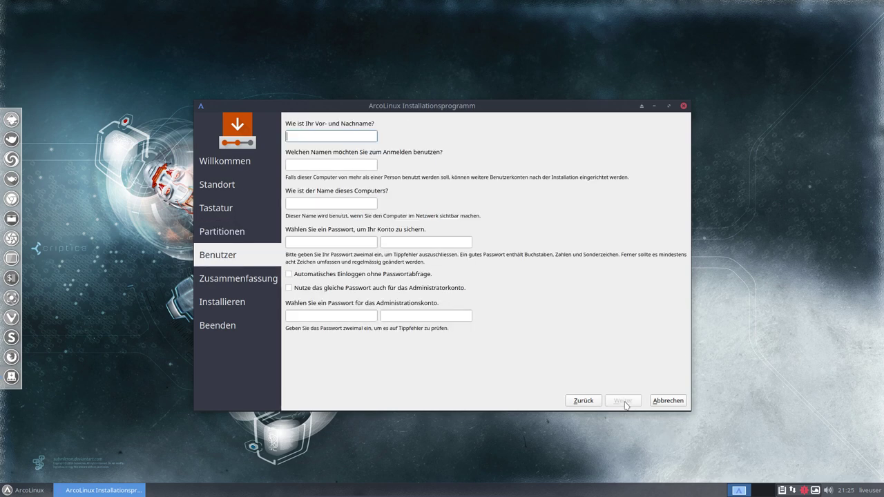
{"action": "key", "text": "Tab"}
{"action": "key", "text": "Tab"}
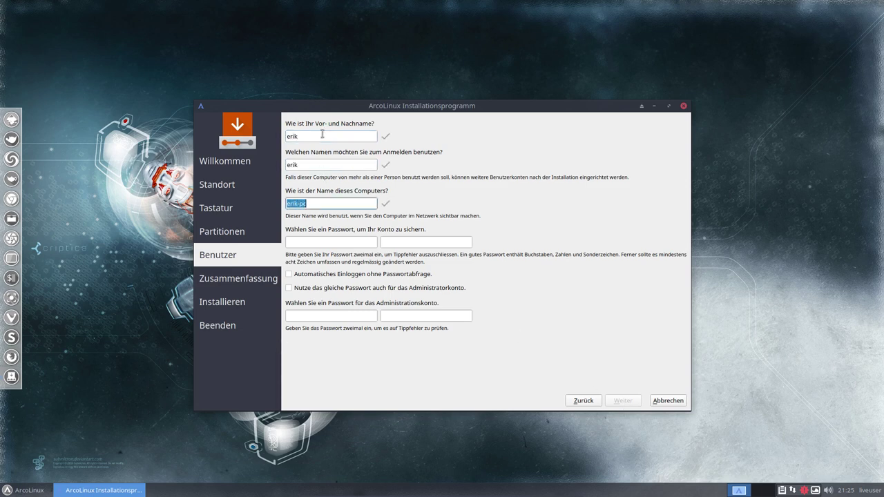
{"action": "key", "text": "Tab"}
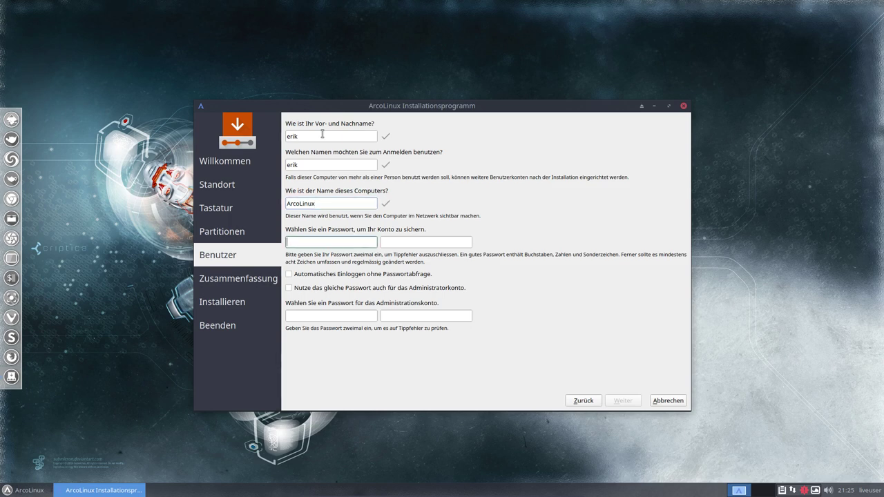
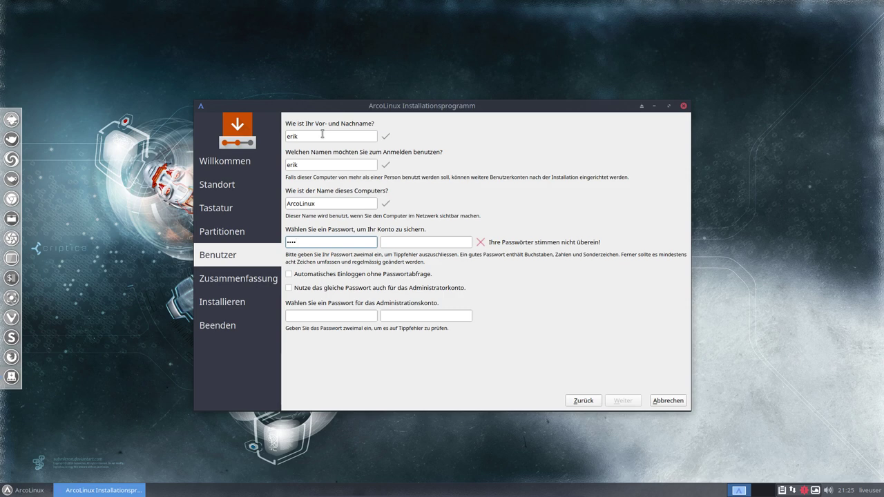
{"action": "key", "text": "Tab"}
Step: Enable automatic login and use the same password for the administrator account
{"action": "key", "text": "Tab"}
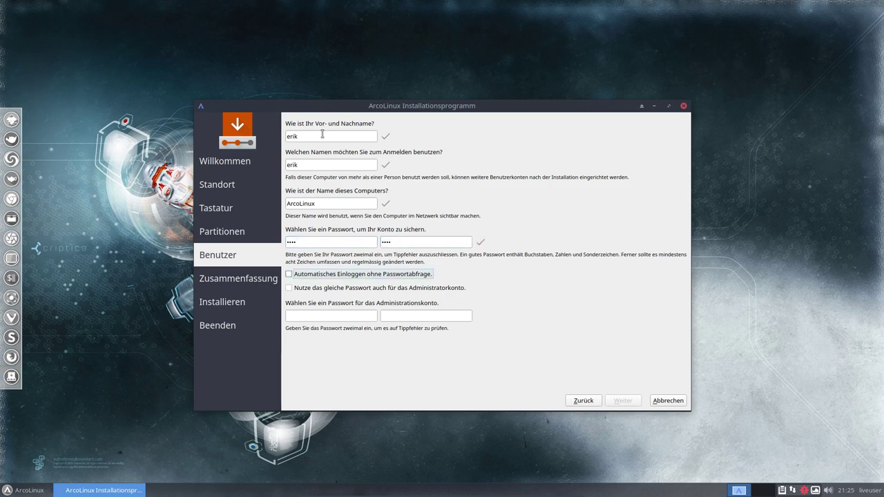
{"action": "key", "text": "space"}
{"action": "key", "text": "Tab"}
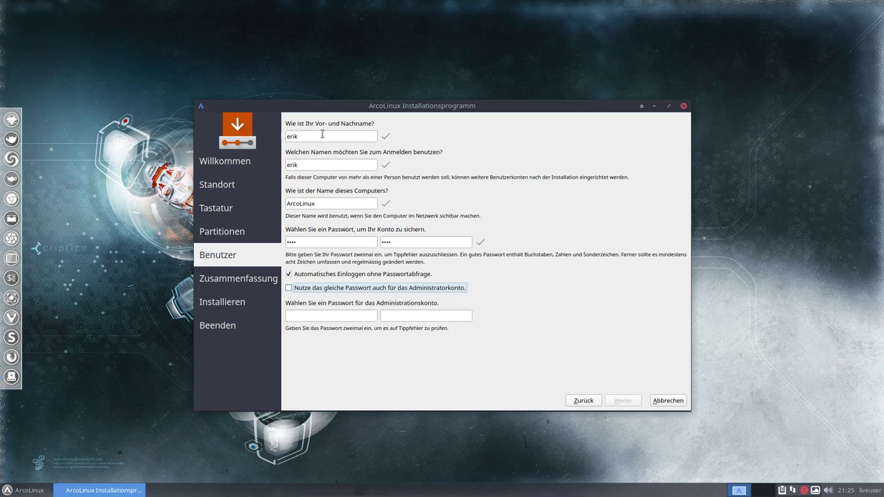
{"action": "key", "text": "space"}
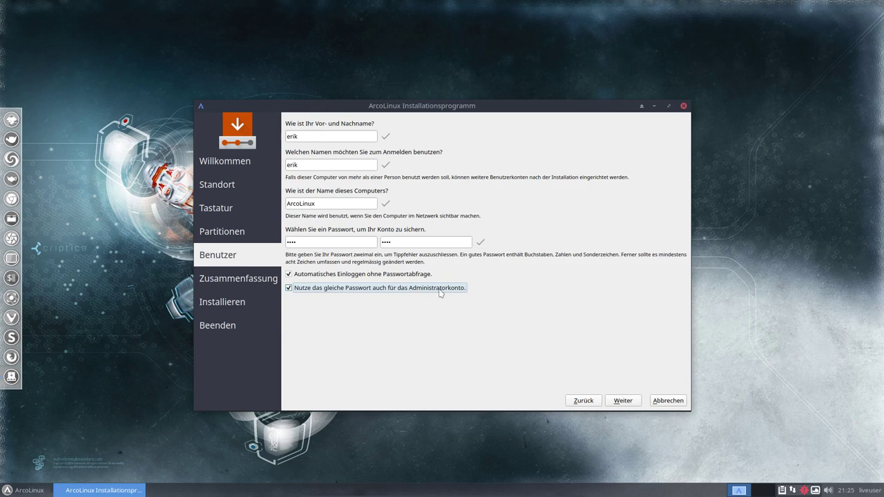
Step: Confirm the summary to start installing, then drag the installer window aside
{"action": "left_click", "coordinate": [624, 402]}
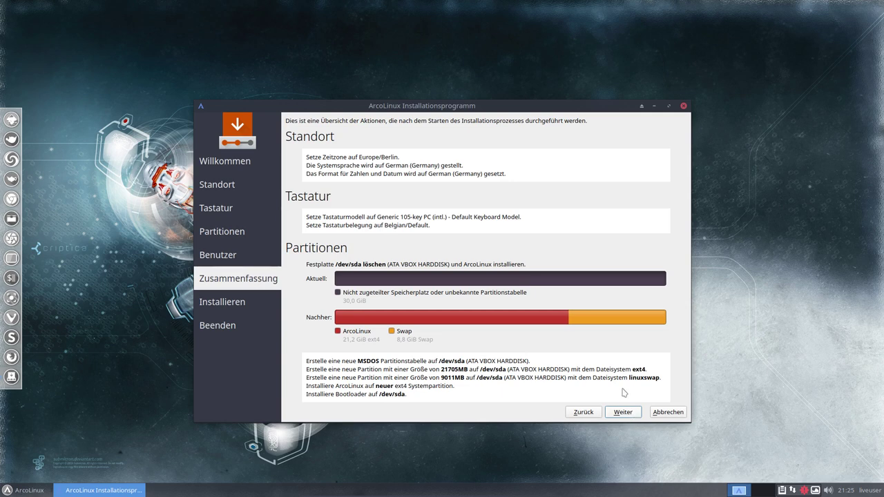
{"action": "left_click", "coordinate": [628, 415]}
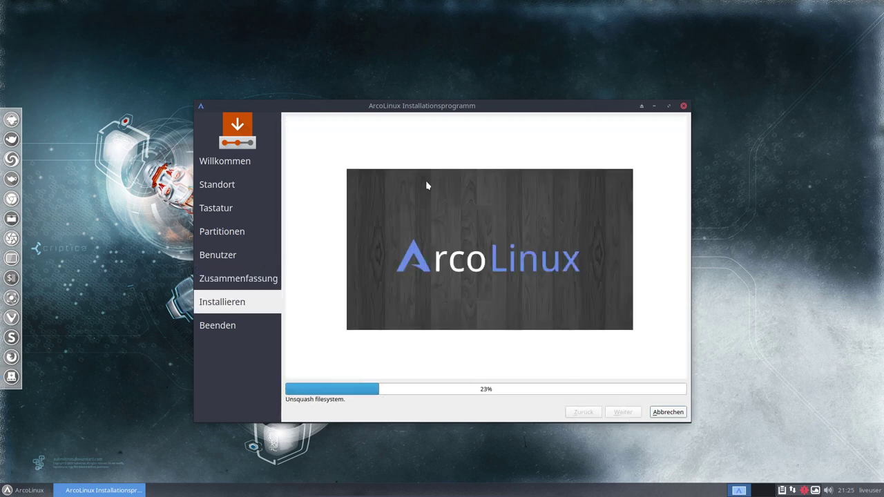
{"action": "left_click_drag", "start_coordinate": [452, 108], "coordinate": [625, 22]}
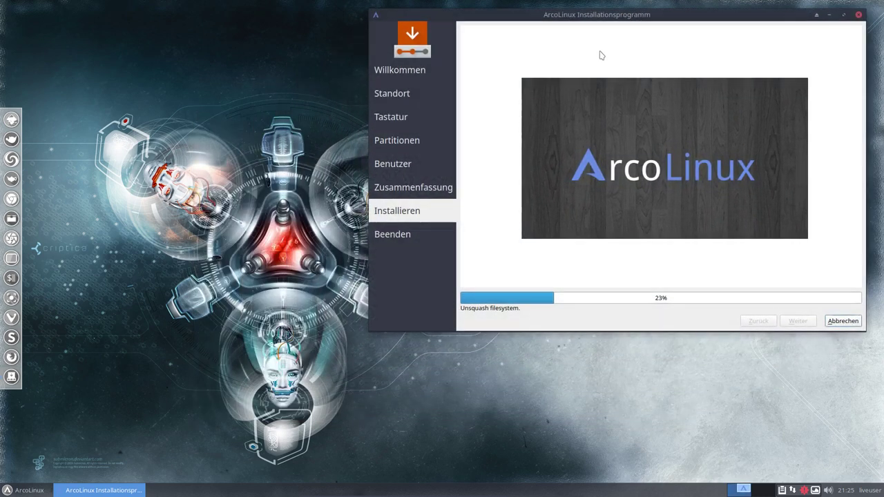
Step: Launch ArcoLinux Hello from the Whisker menu and continue past the keyring password prompt
{"action": "left_click", "coordinate": [17, 494]}
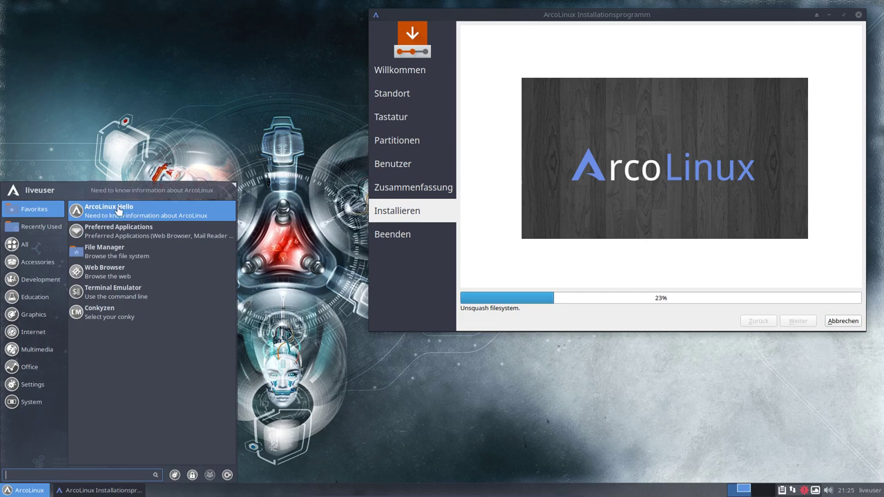
{"action": "left_click", "coordinate": [152, 218]}
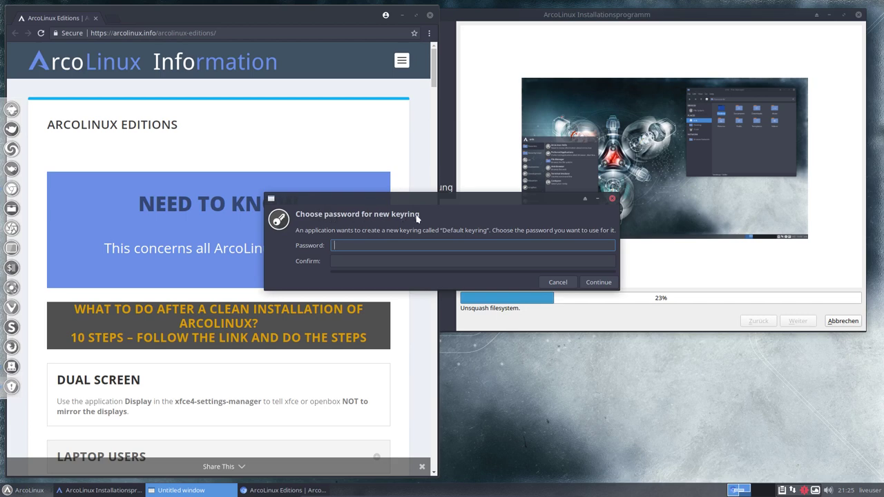
{"action": "left_click", "coordinate": [593, 283]}
Step: Store passwords unencrypted, maximize Chromium, visit arcolinux.com via HOME, then return to arcolinux.info
{"action": "left_click", "coordinate": [691, 251]}
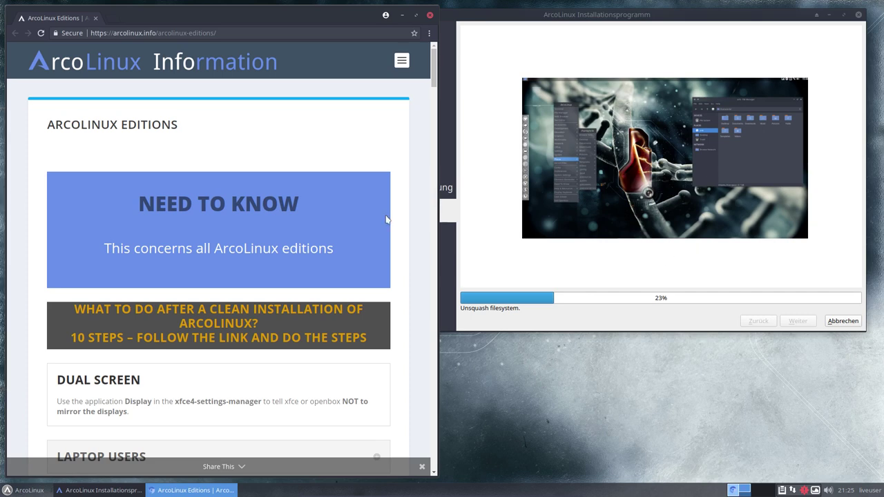
{"action": "left_click", "coordinate": [417, 15]}
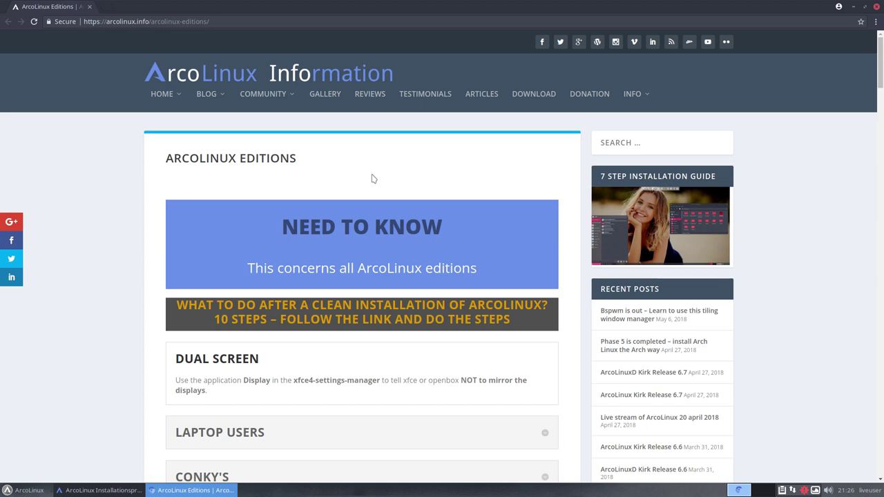
{"action": "mouse_move", "coordinate": [183, 103]}
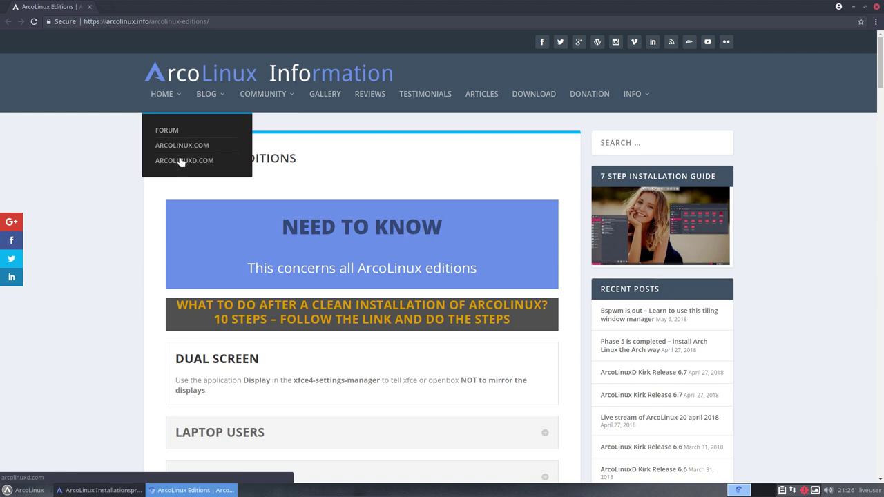
{"action": "left_click", "coordinate": [186, 146]}
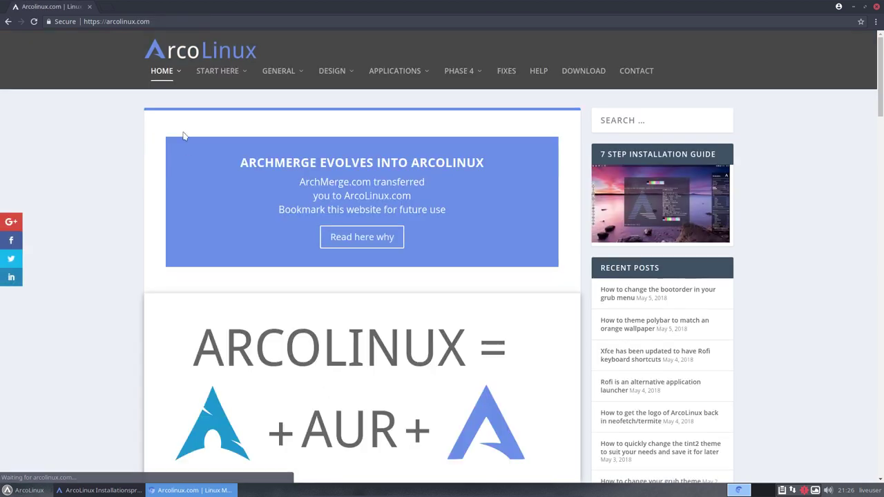
{"action": "mouse_move", "coordinate": [180, 74]}
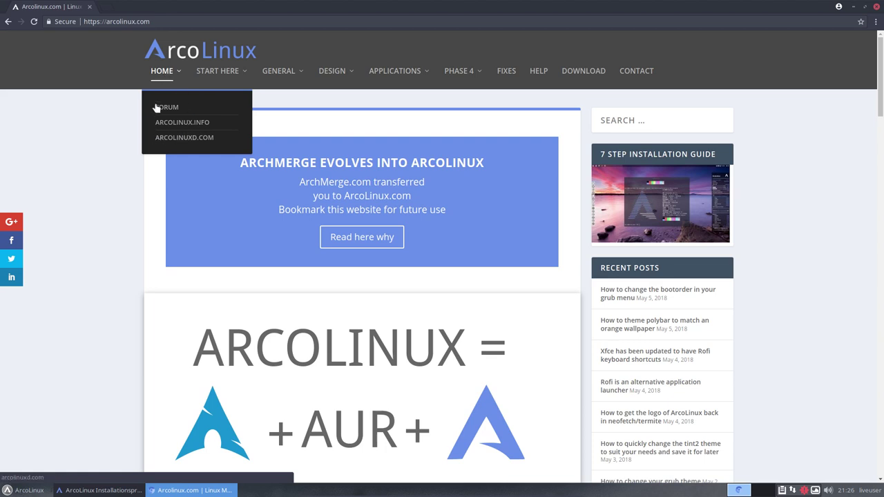
{"action": "left_click", "coordinate": [185, 125]}
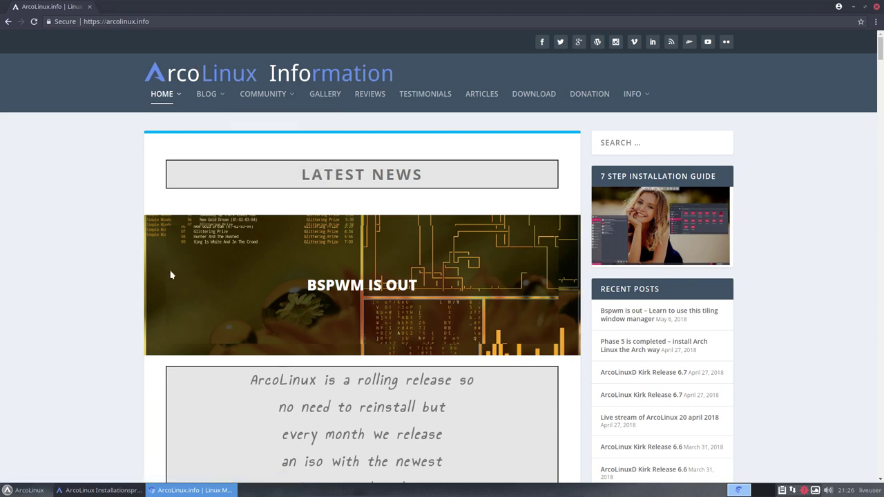
Step: Scroll down the arcolinux.info home page to the embedded overview video
{"action": "scroll", "coordinate": [137, 280], "scroll_direction": "down", "scroll_amount": 2}
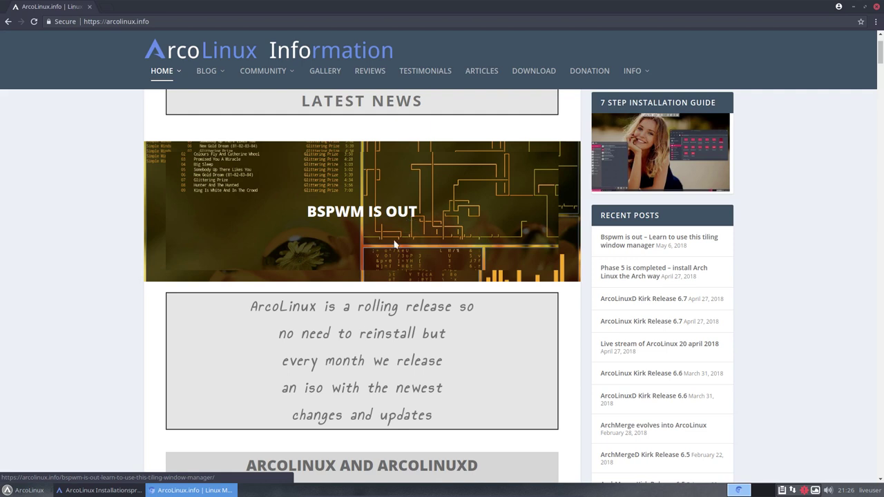
{"action": "scroll", "coordinate": [354, 306], "scroll_direction": "down", "scroll_amount": 1}
{"action": "scroll", "coordinate": [353, 305], "scroll_direction": "down", "scroll_amount": 1}
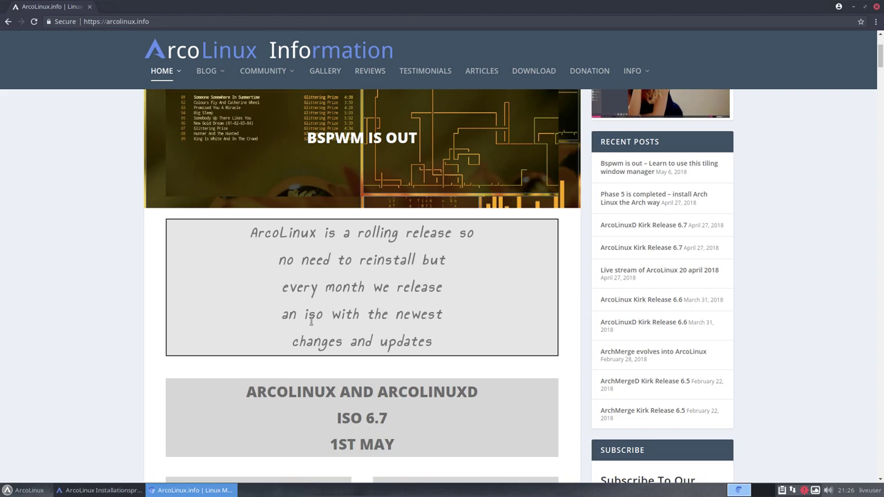
{"action": "scroll", "coordinate": [311, 321], "scroll_direction": "down", "scroll_amount": 12}
{"action": "scroll", "coordinate": [311, 321], "scroll_direction": "up", "scroll_amount": 3}
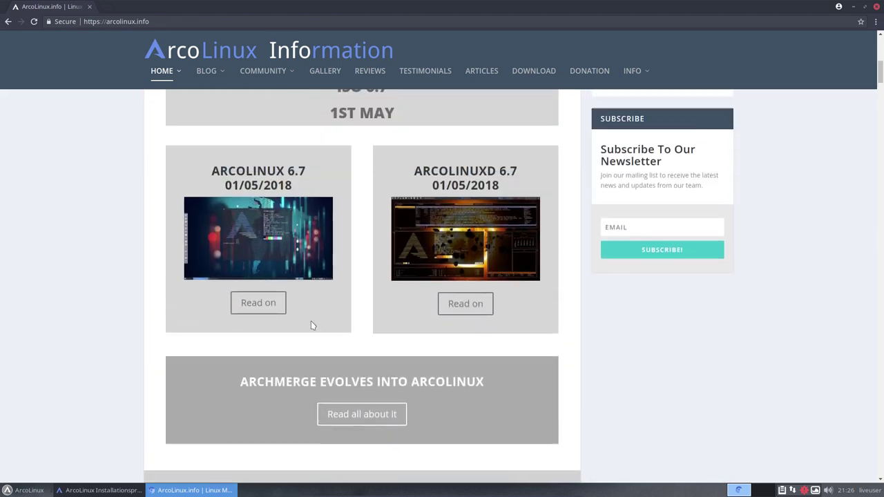
{"action": "scroll", "coordinate": [311, 325], "scroll_direction": "down", "scroll_amount": 4}
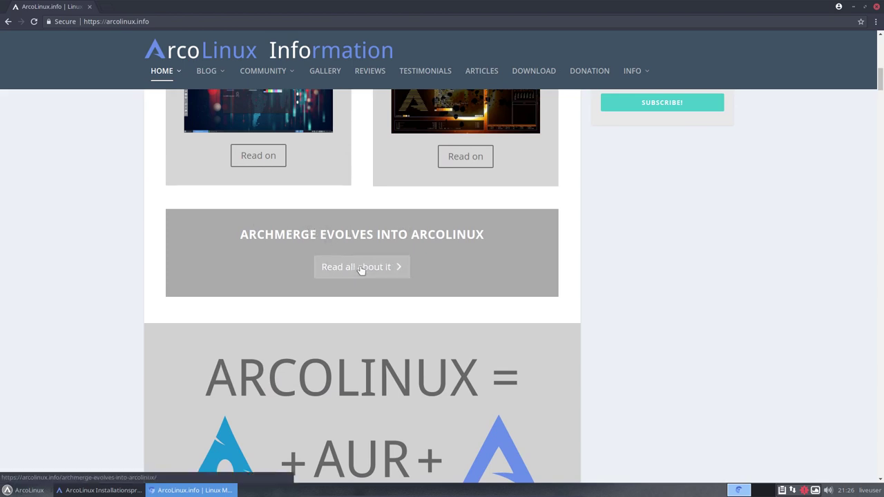
{"action": "scroll", "coordinate": [286, 239], "scroll_direction": "down", "scroll_amount": 2}
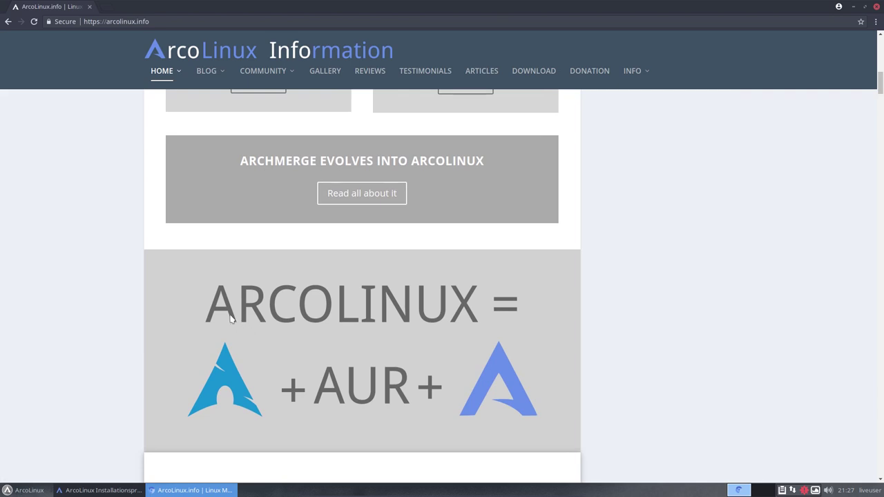
{"action": "scroll", "coordinate": [248, 291], "scroll_direction": "down", "scroll_amount": 1}
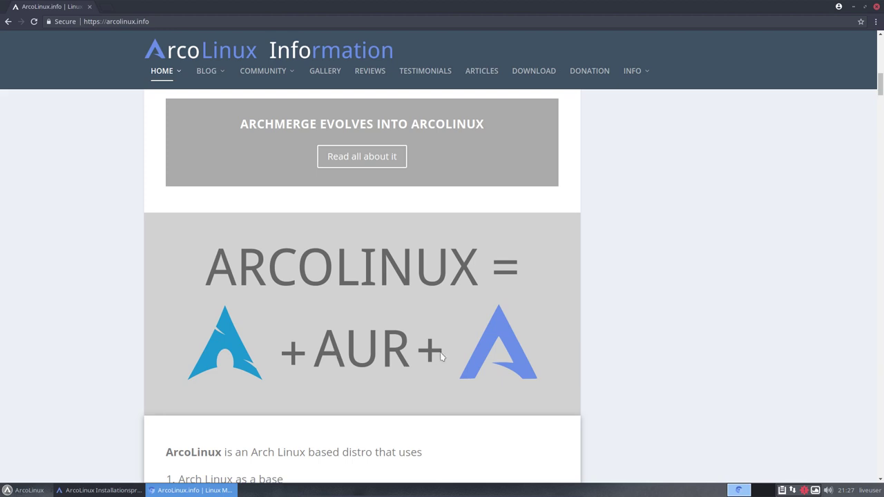
{"action": "scroll", "coordinate": [449, 314], "scroll_direction": "down", "scroll_amount": 1}
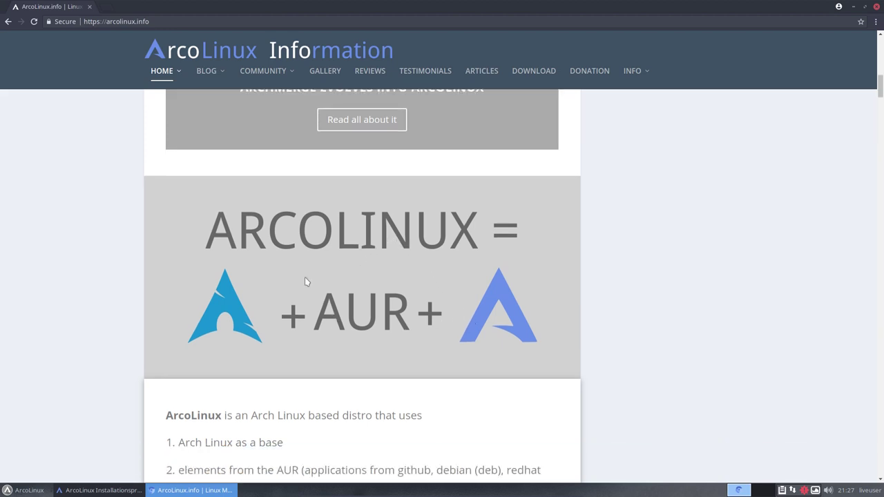
{"action": "scroll", "coordinate": [311, 394], "scroll_direction": "down", "scroll_amount": 10}
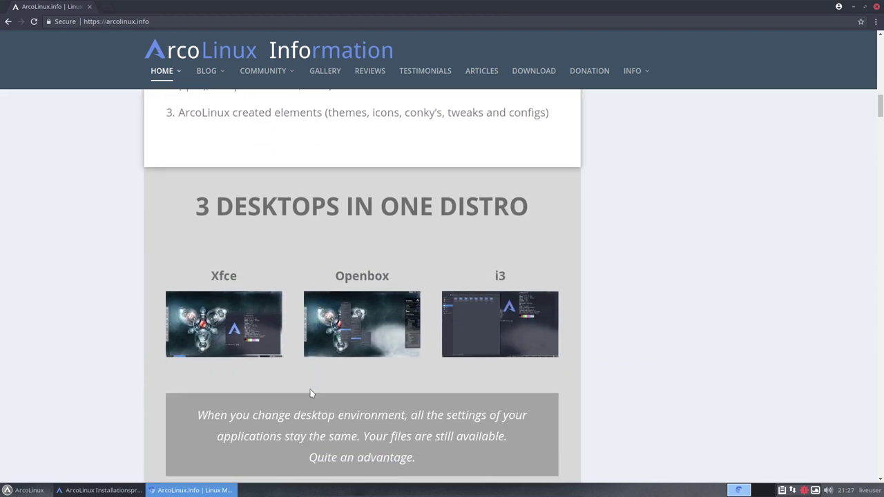
{"action": "scroll", "coordinate": [311, 394], "scroll_direction": "down", "scroll_amount": 3}
{"action": "scroll", "coordinate": [311, 394], "scroll_direction": "up", "scroll_amount": 1}
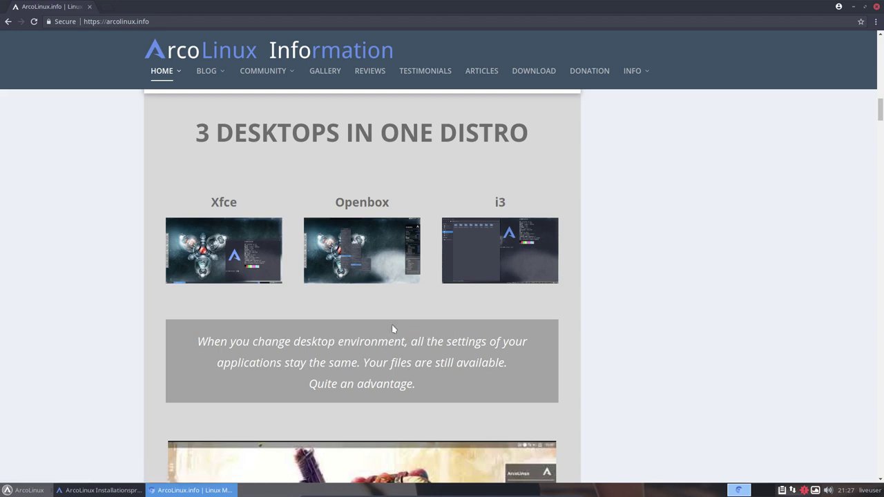
{"action": "scroll", "coordinate": [392, 324], "scroll_direction": "down", "scroll_amount": 1}
{"action": "scroll", "coordinate": [391, 325], "scroll_direction": "down", "scroll_amount": 2}
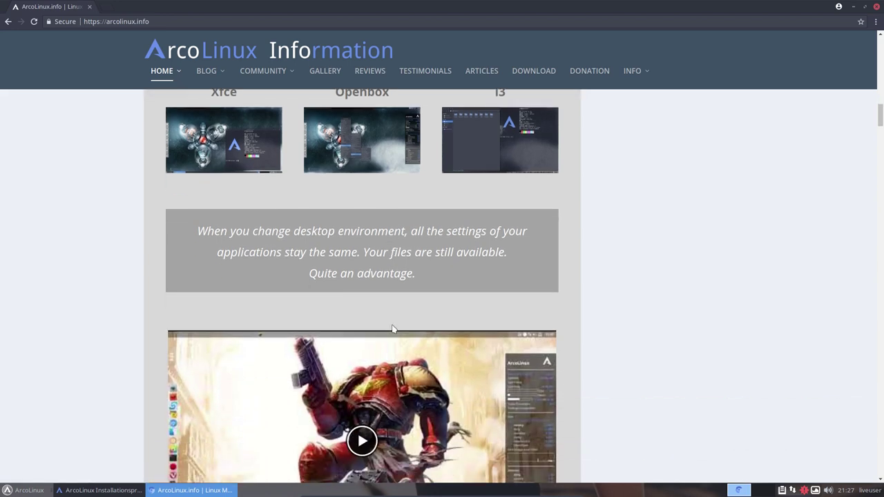
{"action": "scroll", "coordinate": [354, 419], "scroll_direction": "down", "scroll_amount": 1}
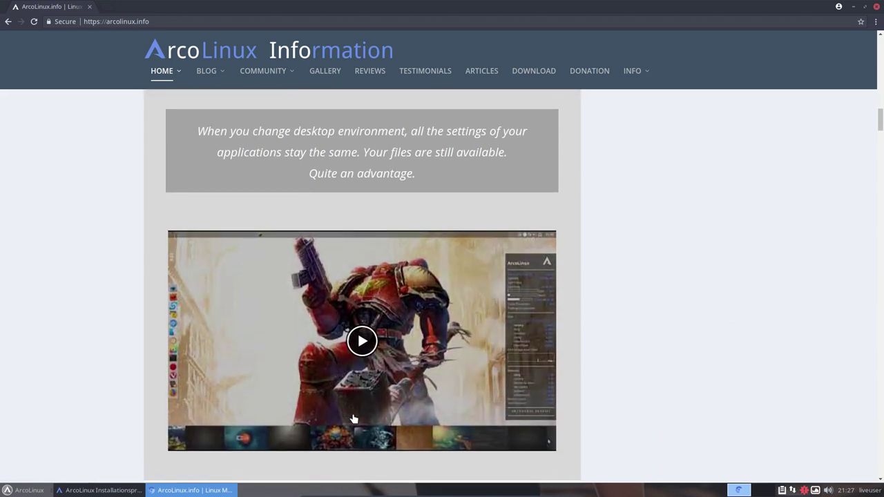
Step: Play the overview video, pause it at 0:04, and scroll to the '2 ISO's to choose from' section
{"action": "left_click", "coordinate": [313, 303]}
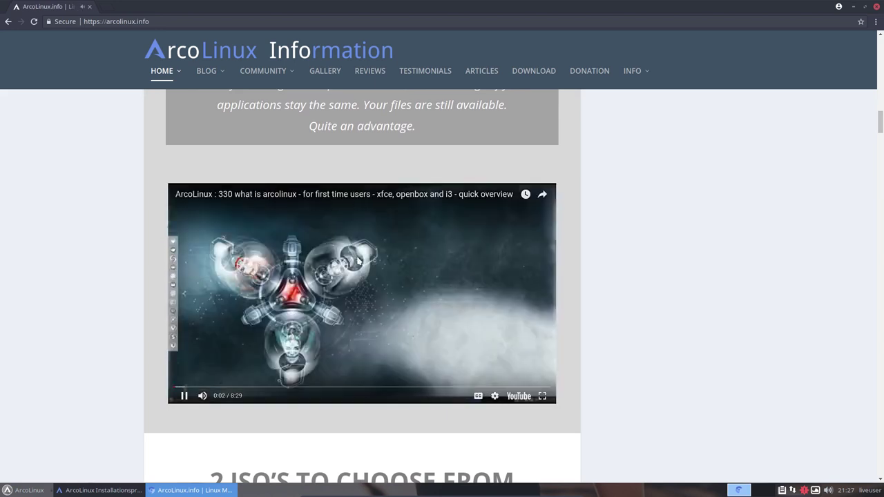
{"action": "left_click", "coordinate": [183, 395]}
{"action": "scroll", "coordinate": [93, 389], "scroll_direction": "down", "scroll_amount": 1}
{"action": "scroll", "coordinate": [93, 390], "scroll_direction": "down", "scroll_amount": 5}
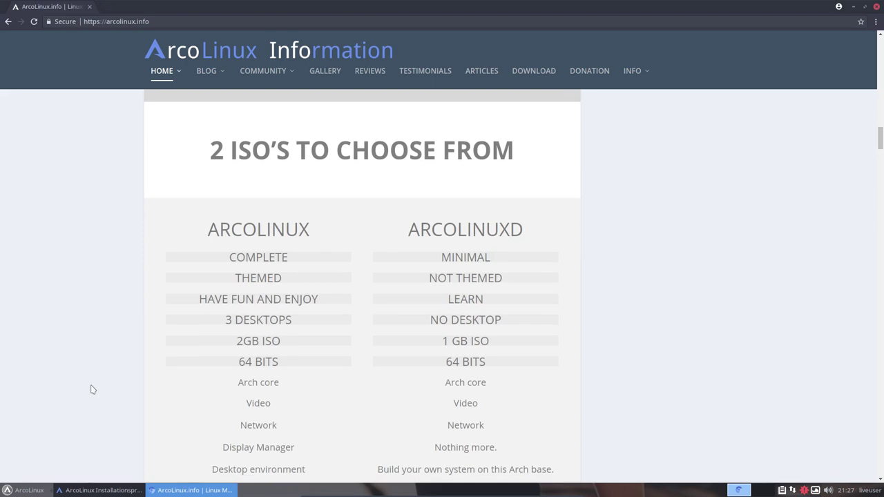
Step: Highlight the ARCOLINUX heading, its 2GB ISO, the ARCOLINUXD 1 GB ISO and MINIMAL
{"action": "scroll", "coordinate": [138, 342], "scroll_direction": "down", "scroll_amount": 1}
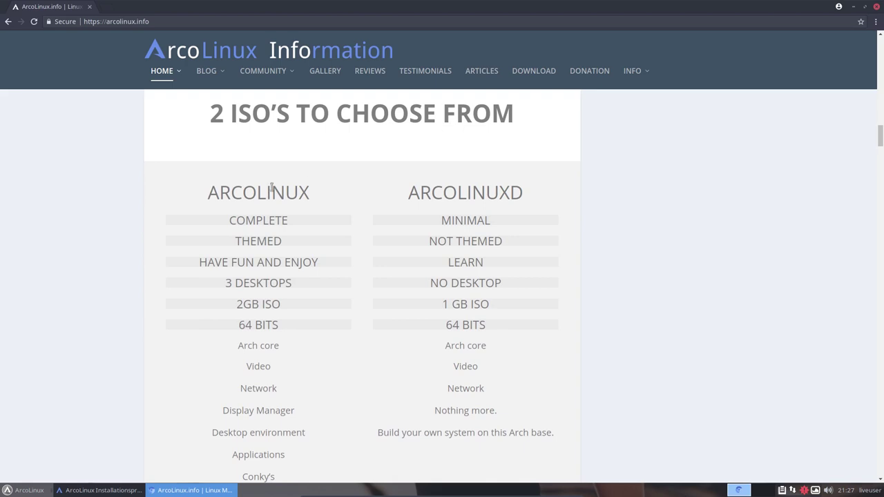
{"action": "left_click_drag", "start_coordinate": [211, 193], "coordinate": [302, 195]}
{"action": "left_click_drag", "start_coordinate": [236, 305], "coordinate": [281, 305]}
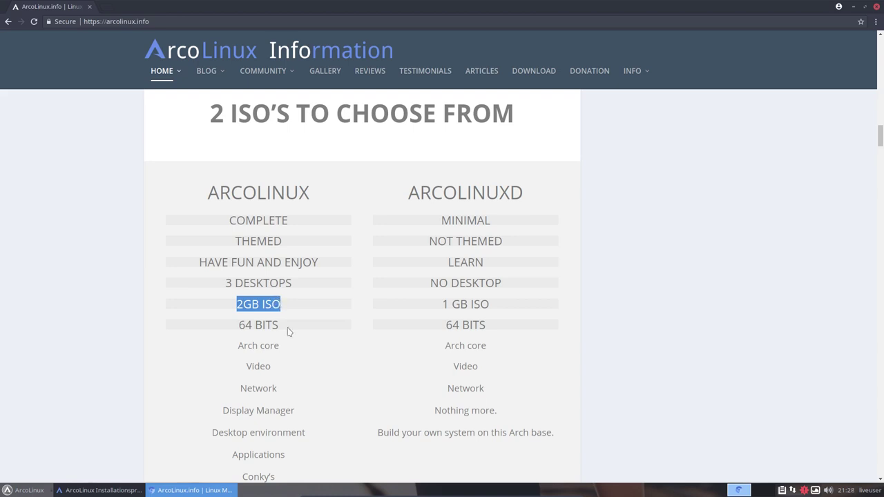
{"action": "left_click_drag", "start_coordinate": [445, 305], "coordinate": [509, 308]}
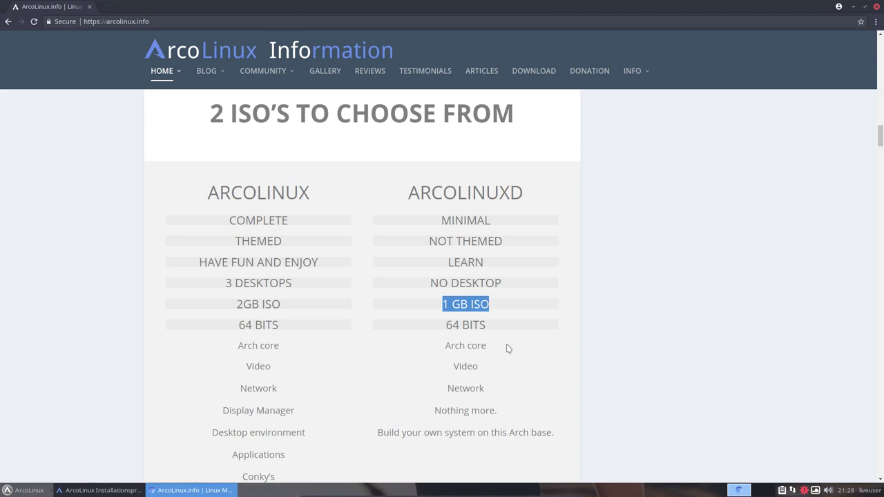
{"action": "double_click", "coordinate": [466, 221]}
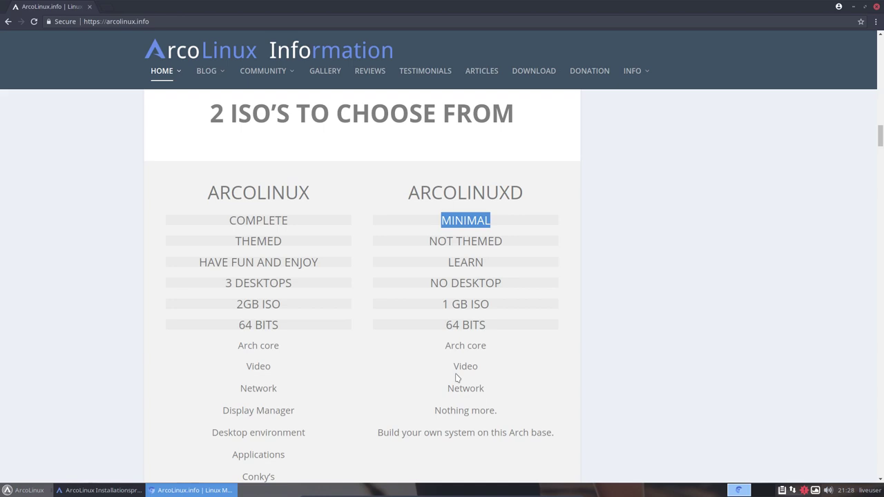
Step: Highlight the whole ARCOLINUX feature list, clear it, and restore Chromium to a smaller window
{"action": "scroll", "coordinate": [456, 378], "scroll_direction": "up", "scroll_amount": 1}
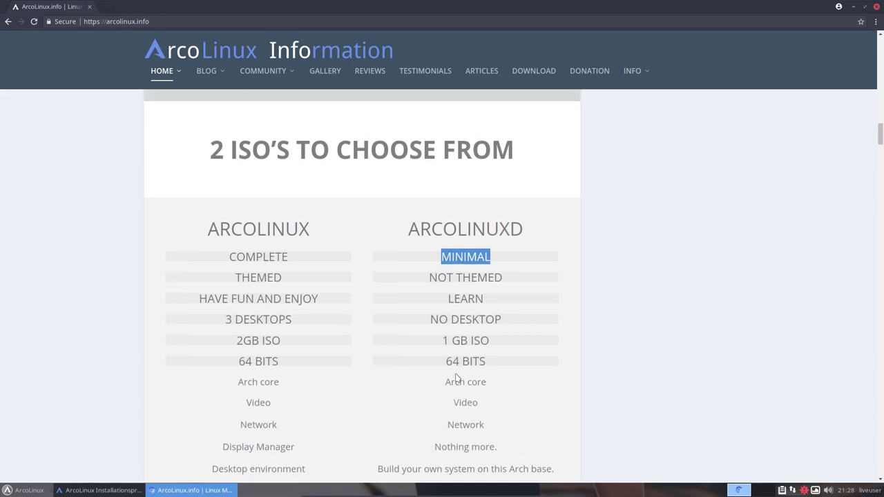
{"action": "scroll", "coordinate": [458, 378], "scroll_direction": "down", "scroll_amount": 1}
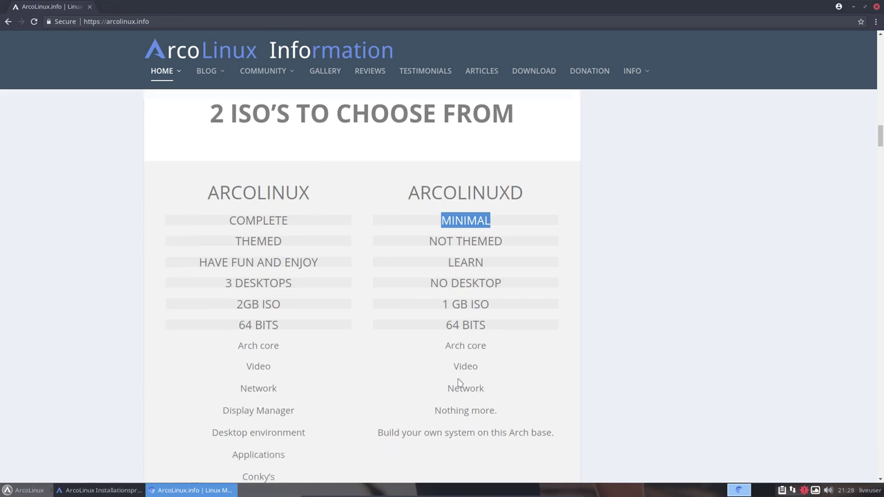
{"action": "scroll", "coordinate": [458, 383], "scroll_direction": "down", "scroll_amount": 2}
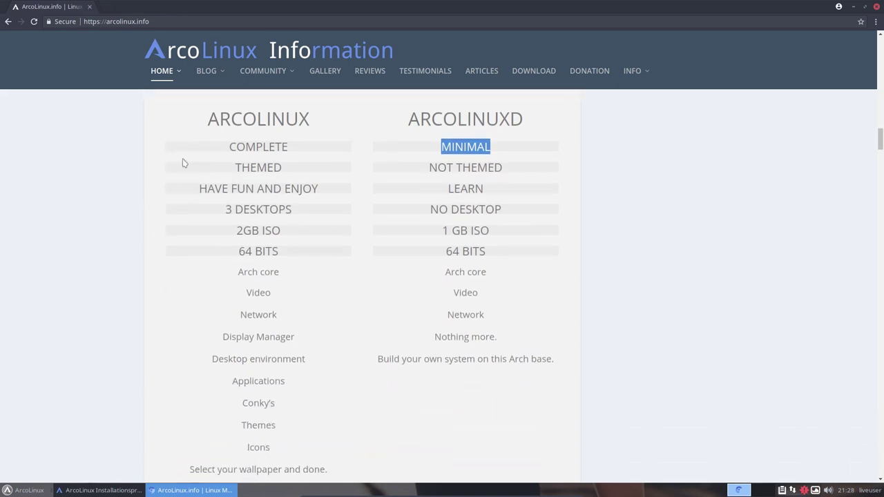
{"action": "left_click_drag", "start_coordinate": [208, 118], "coordinate": [260, 461]}
{"action": "left_click", "coordinate": [261, 462]}
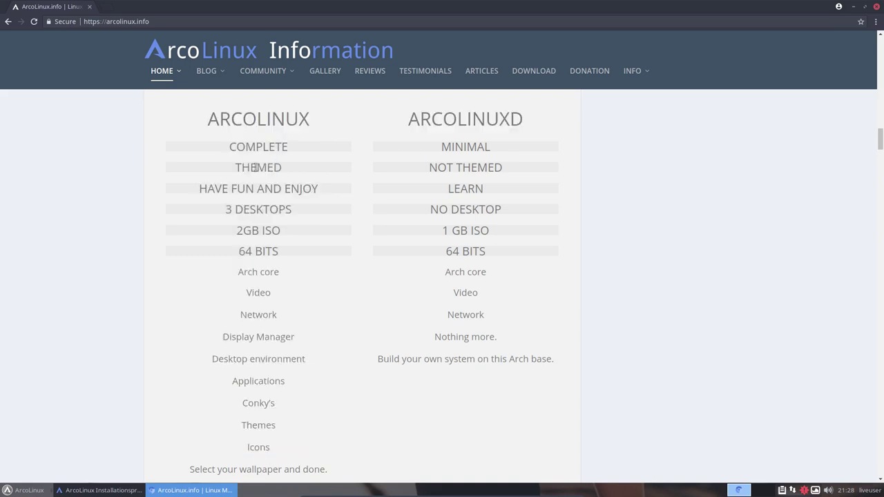
{"action": "left_click_drag", "start_coordinate": [347, 8], "coordinate": [436, 334]}
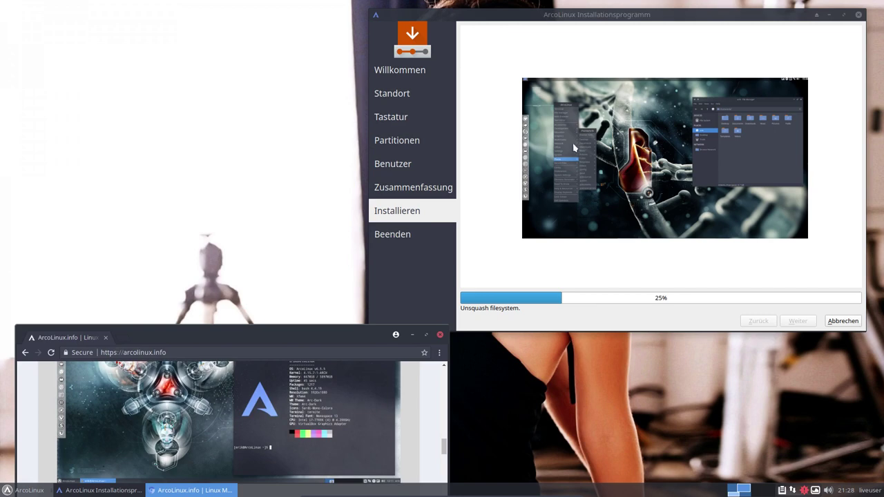
Step: Rearrange the installer and browser windows and switch to the next wallpaper via Variety
{"action": "left_click_drag", "start_coordinate": [630, 22], "coordinate": [595, 38]}
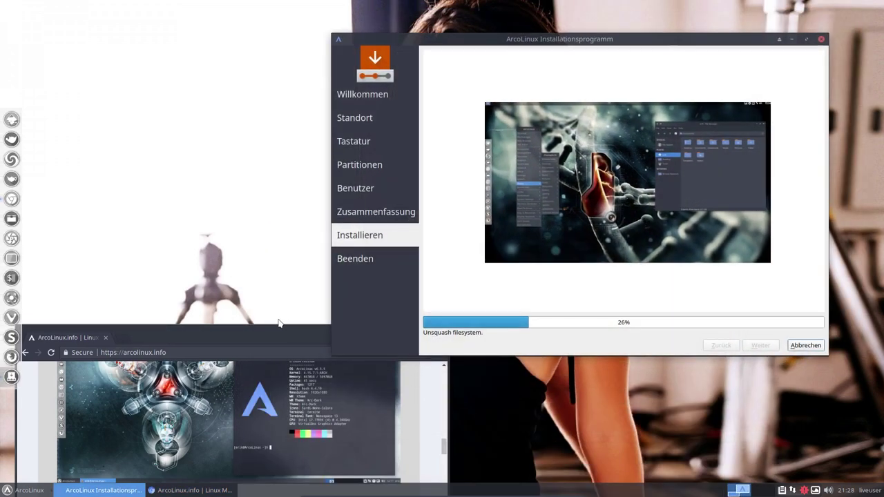
{"action": "left_click_drag", "start_coordinate": [265, 329], "coordinate": [291, 35]}
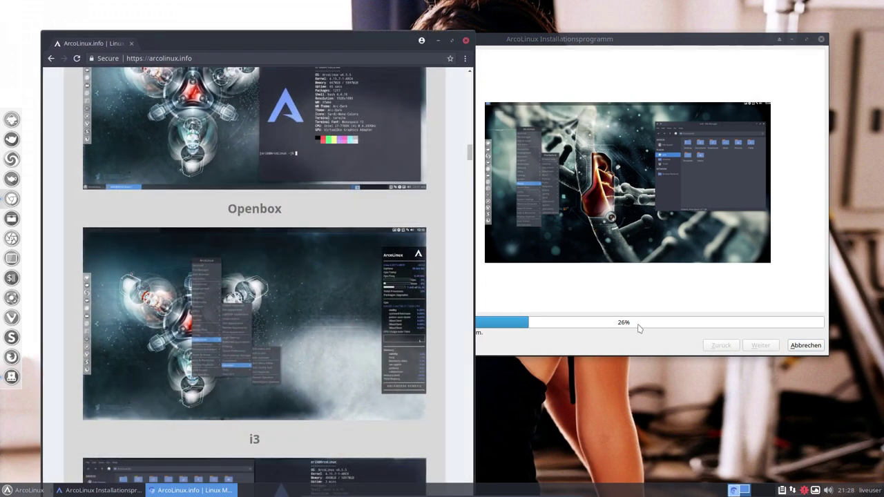
{"action": "left_click", "coordinate": [816, 490]}
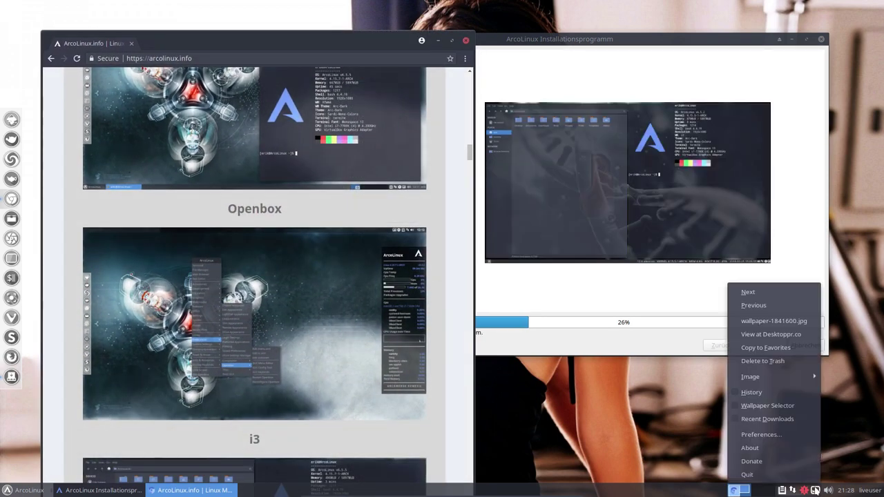
{"action": "left_click", "coordinate": [775, 290]}
Step: Reposition both windows with the installer in front until it reaches 'Alles erledigt'
{"action": "left_click_drag", "start_coordinate": [612, 42], "coordinate": [608, 102]}
{"action": "left_click_drag", "start_coordinate": [335, 43], "coordinate": [330, 18]}
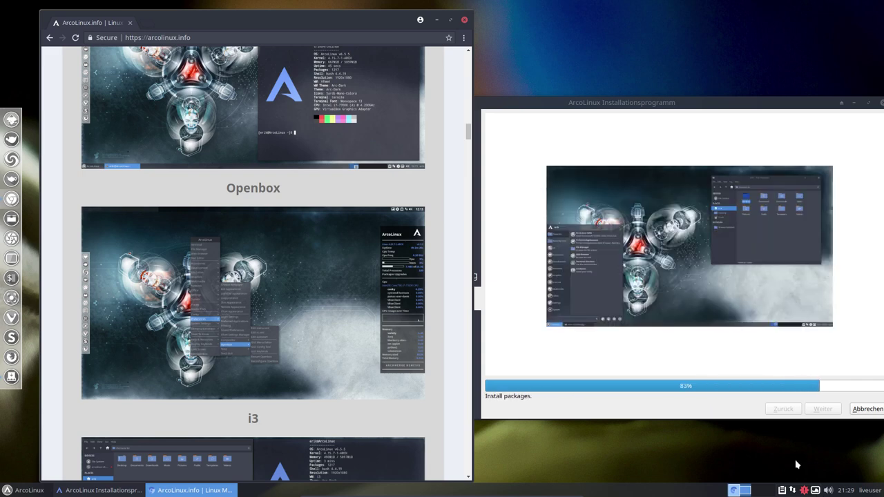
{"action": "left_click_drag", "start_coordinate": [705, 97], "coordinate": [698, 72]}
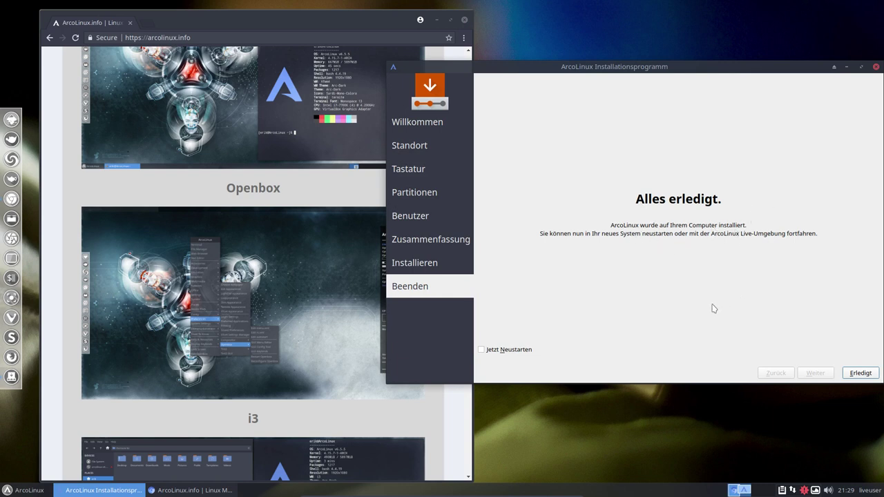
Step: Finish the installer with 'Jetzt Neustarten' ticked, then choose Power Off in the live boot menu
{"action": "left_click", "coordinate": [518, 352]}
{"action": "left_click", "coordinate": [859, 374]}
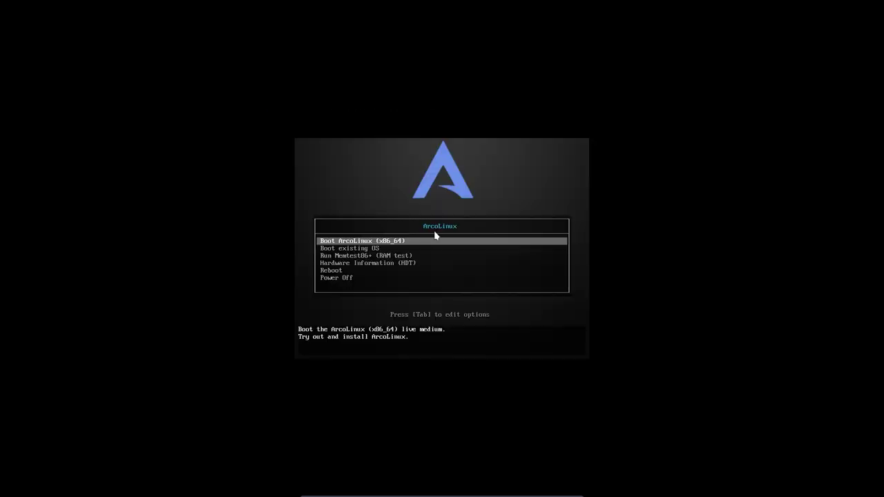
{"action": "key", "text": "Down"}
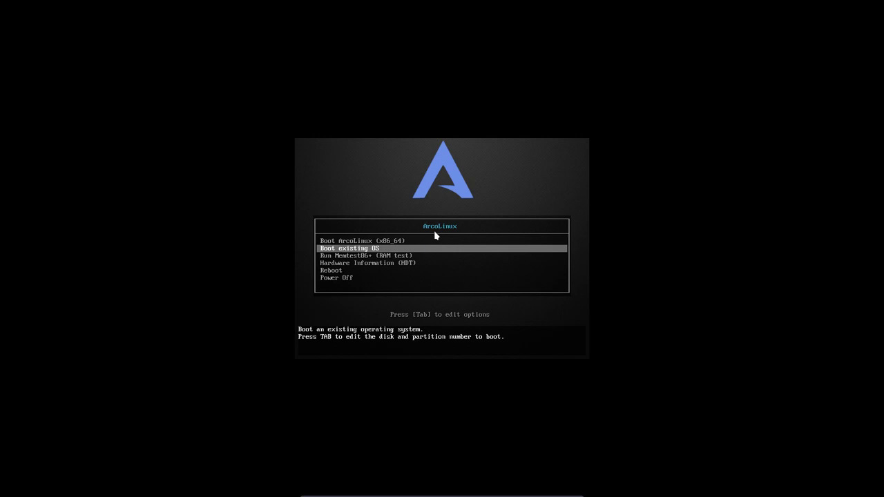
{"action": "key", "text": "Down"}
{"action": "key", "text": "Down"}
{"action": "key", "text": "Down"}
{"action": "key", "text": "Down"}
{"action": "key", "text": "Return"}
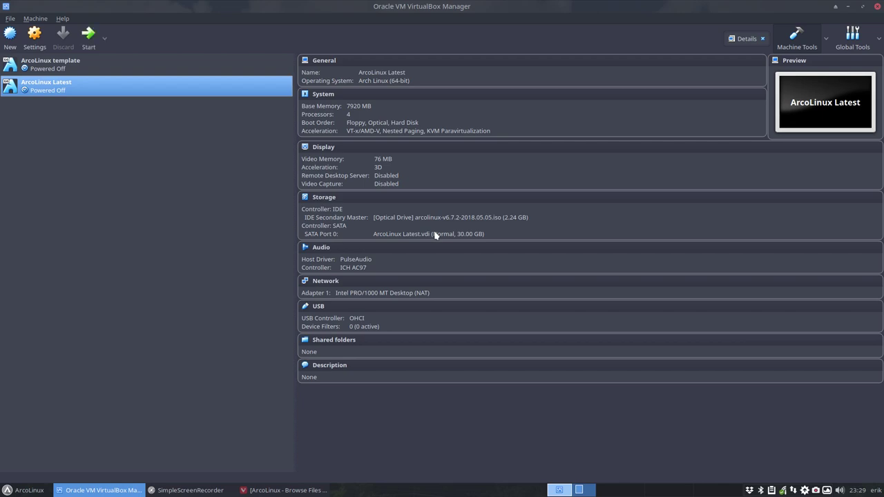
Step: Remove the ISO from ArcoLinux Latest's optical drive and start the machine
{"action": "left_click", "coordinate": [467, 218]}
{"action": "left_click", "coordinate": [481, 264]}
{"action": "left_click", "coordinate": [87, 39]}
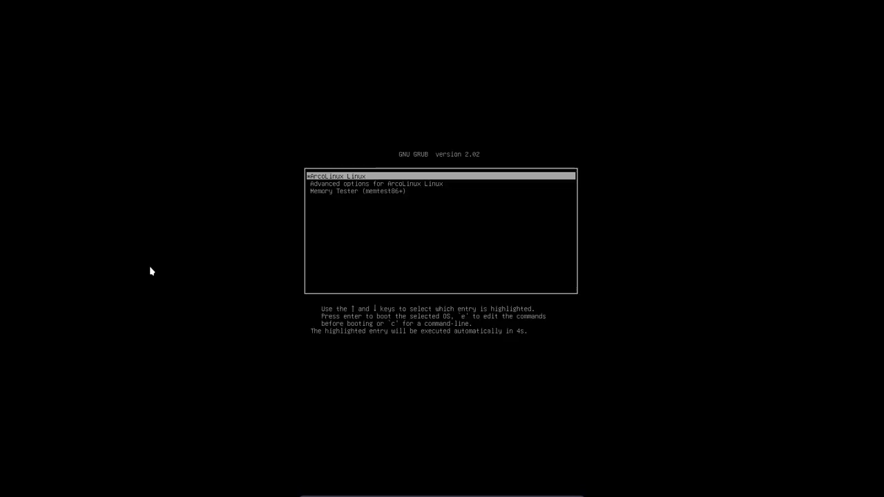
Step: Boot 'ArcoLinux Linux' from GRUB, then briefly open and close the applications menu
{"action": "key", "text": "Return"}
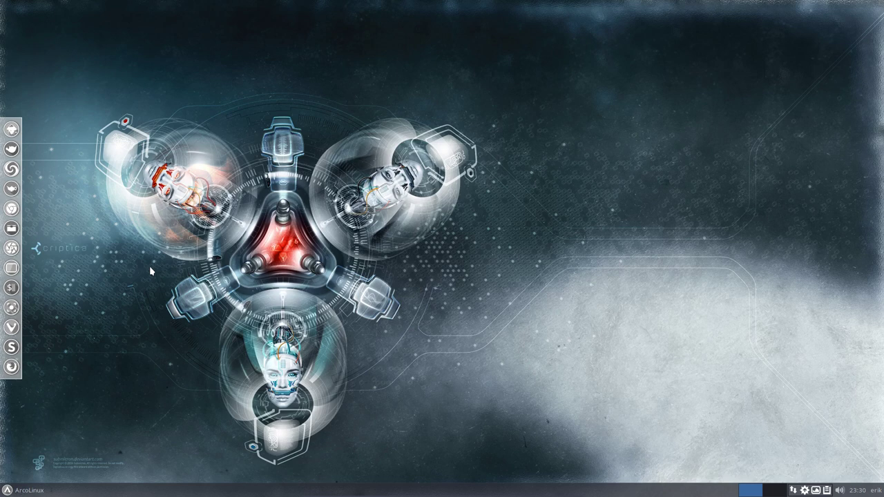
{"action": "left_click", "coordinate": [21, 490]}
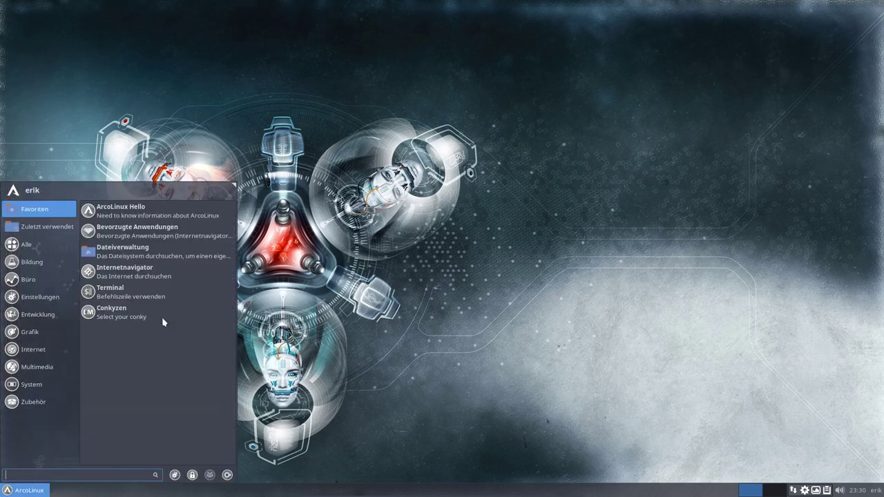
{"action": "left_click", "coordinate": [321, 220]}
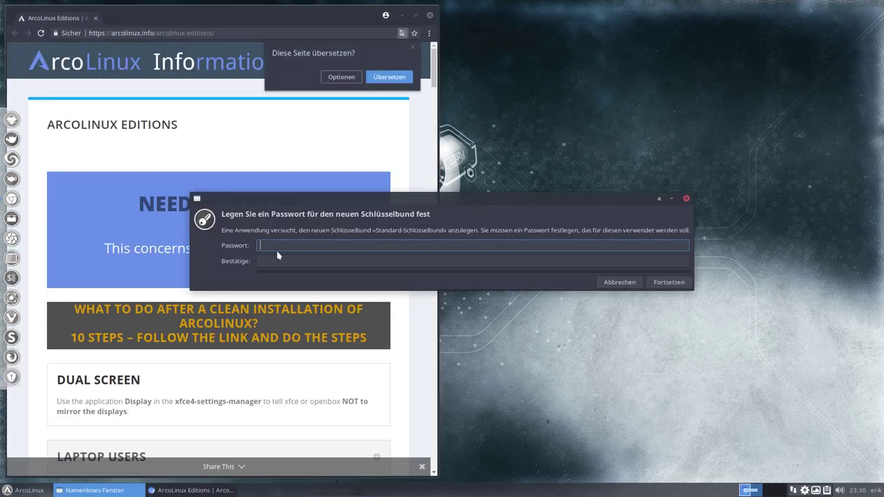
Step: Continue past the keyring prompt with an empty password, accepting unencrypted password storage
{"action": "left_click", "coordinate": [668, 282]}
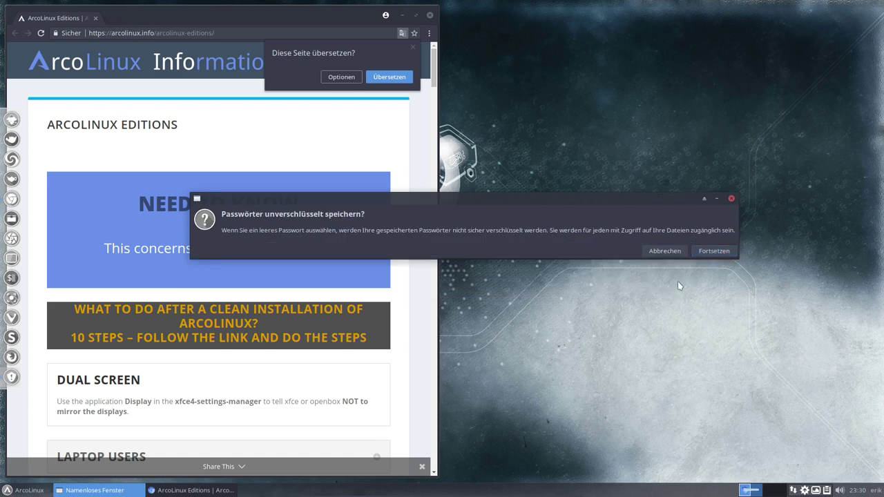
{"action": "left_click", "coordinate": [714, 252]}
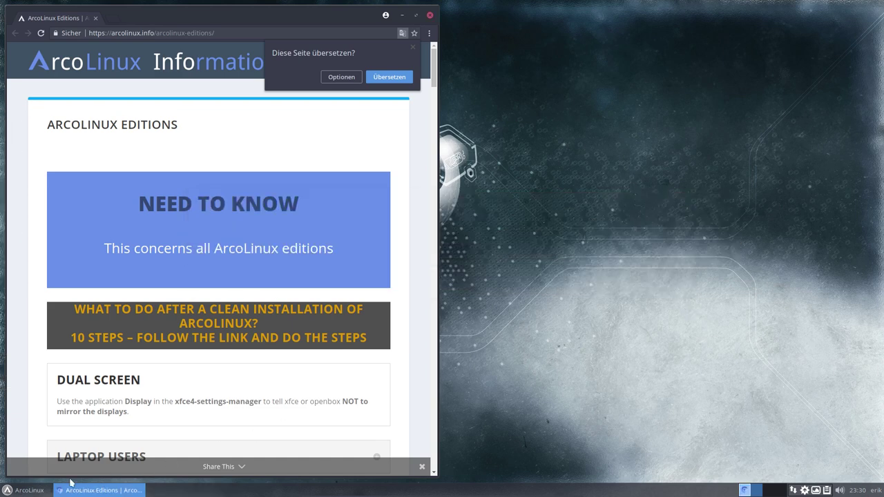
{"action": "left_click", "coordinate": [22, 490]}
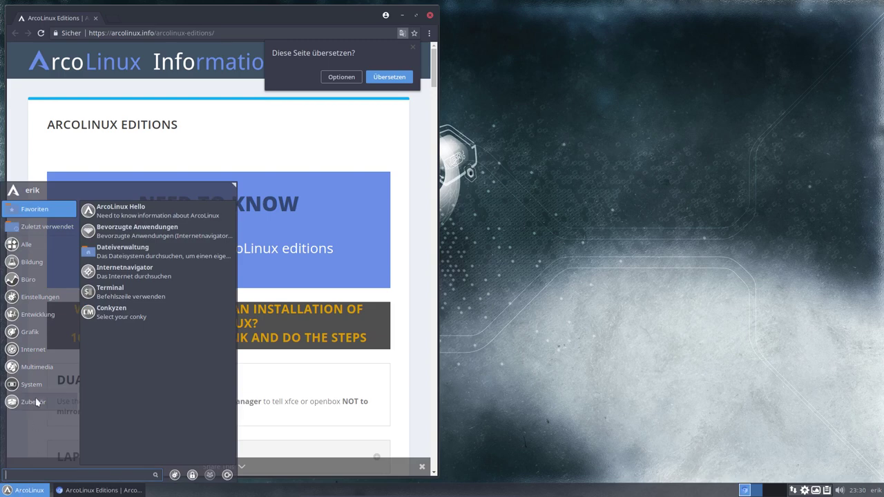
Step: Browse the Grafik and Zubehör categories in the Whisker menu, scrolling through the accessories
{"action": "mouse_move", "coordinate": [37, 323]}
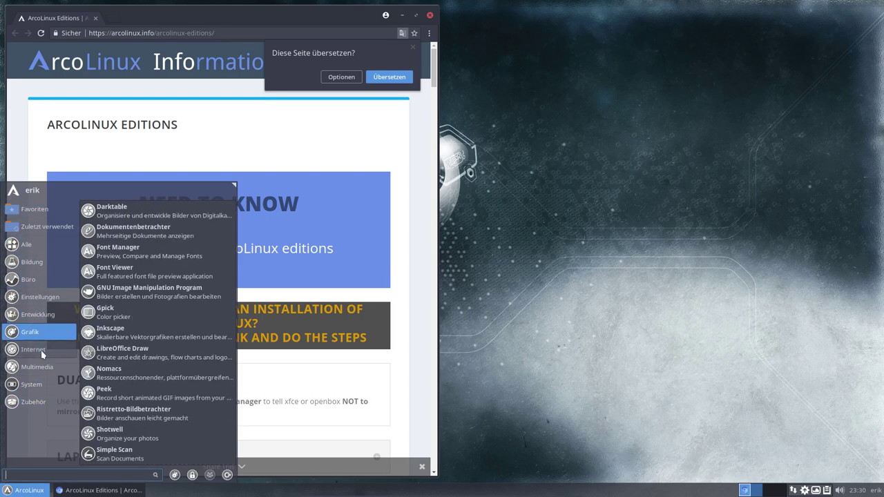
{"action": "mouse_move", "coordinate": [42, 405]}
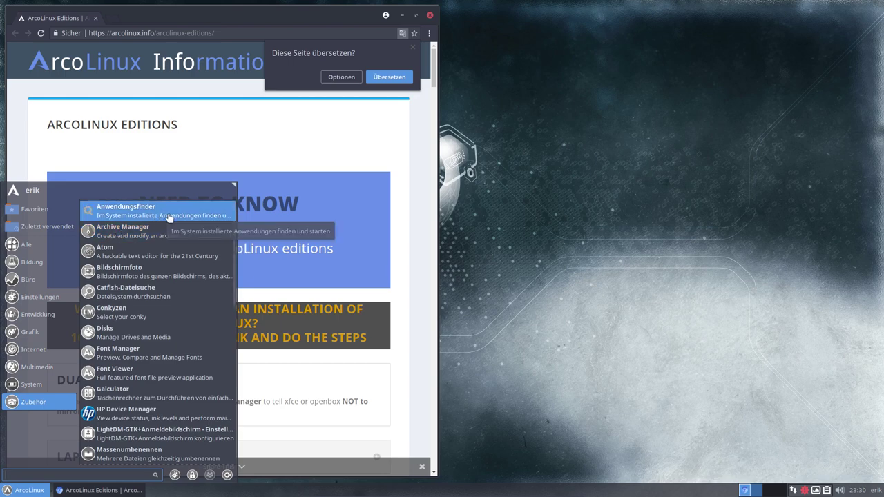
{"action": "scroll", "coordinate": [150, 391], "scroll_direction": "down", "scroll_amount": 5}
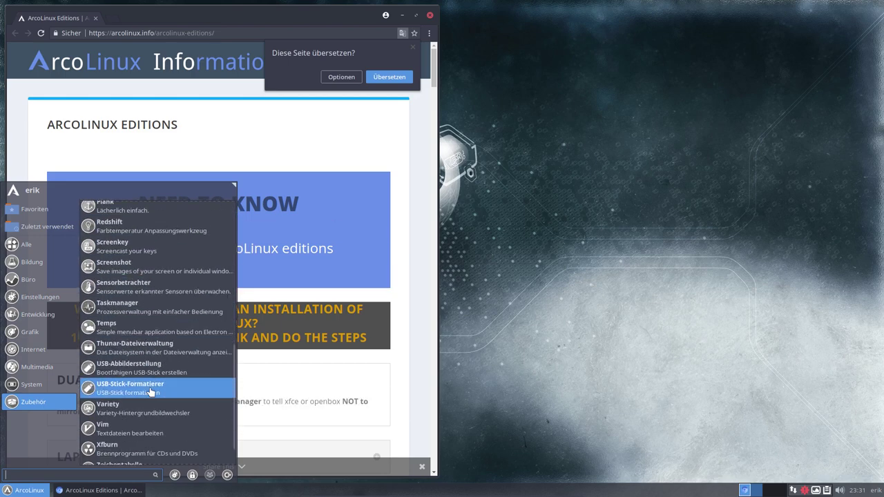
{"action": "scroll", "coordinate": [150, 391], "scroll_direction": "down", "scroll_amount": 1}
Step: Maximize Chromium, scroll the Editions page to 6.7.1 Kirk, and open a neofetch terminal with Ctrl+Alt+T
{"action": "left_click", "coordinate": [483, 216]}
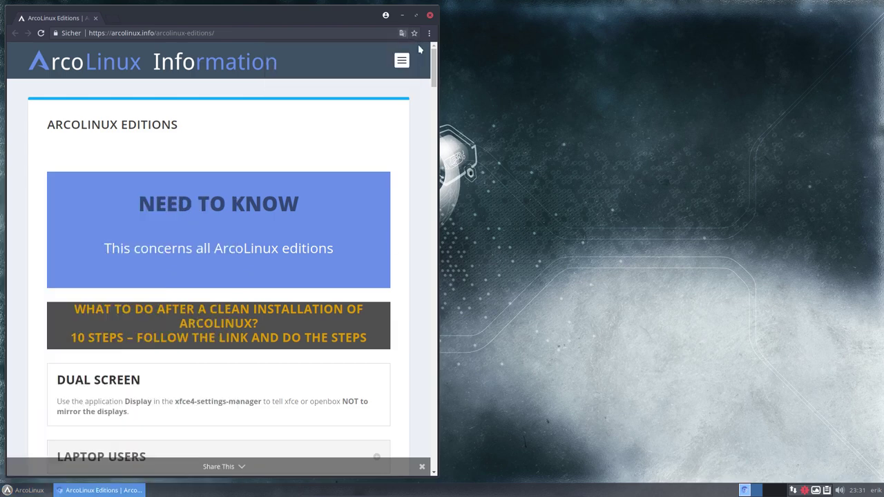
{"action": "key", "text": "alt+F10"}
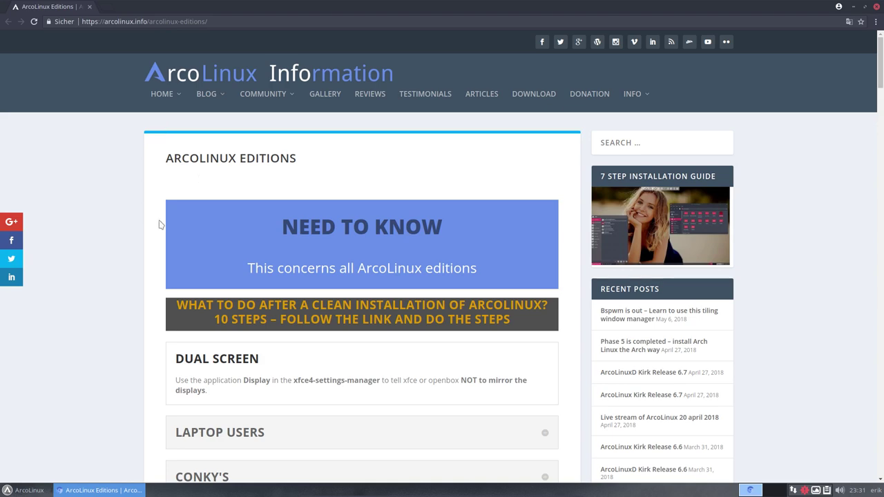
{"action": "scroll", "coordinate": [156, 227], "scroll_direction": "down", "scroll_amount": 5}
{"action": "scroll", "coordinate": [156, 228], "scroll_direction": "down", "scroll_amount": 10}
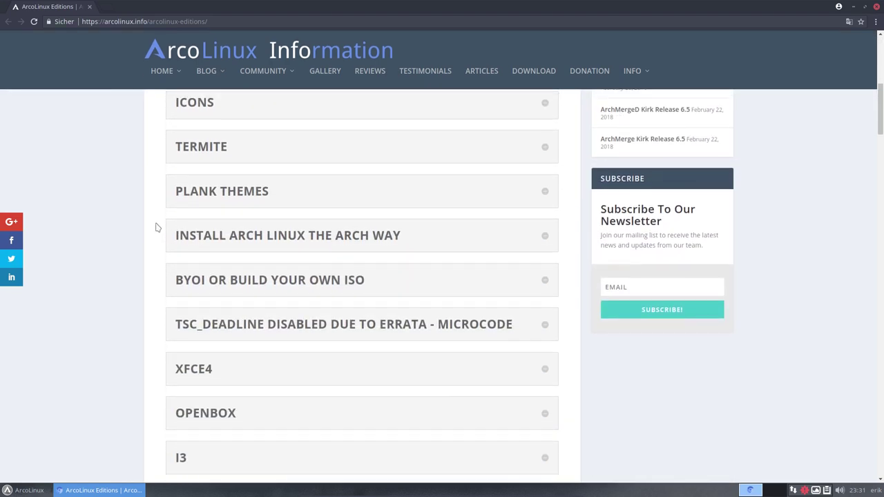
{"action": "scroll", "coordinate": [156, 227], "scroll_direction": "down", "scroll_amount": 5}
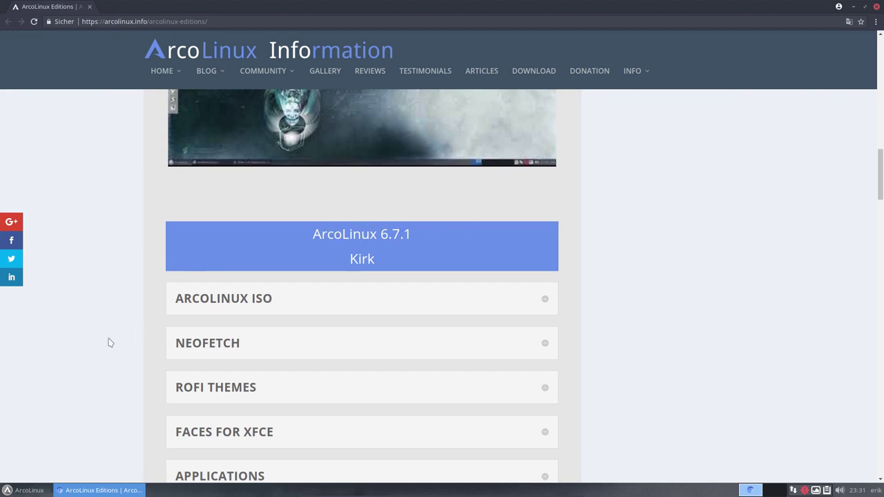
{"action": "key", "text": "ctrl+alt+t"}
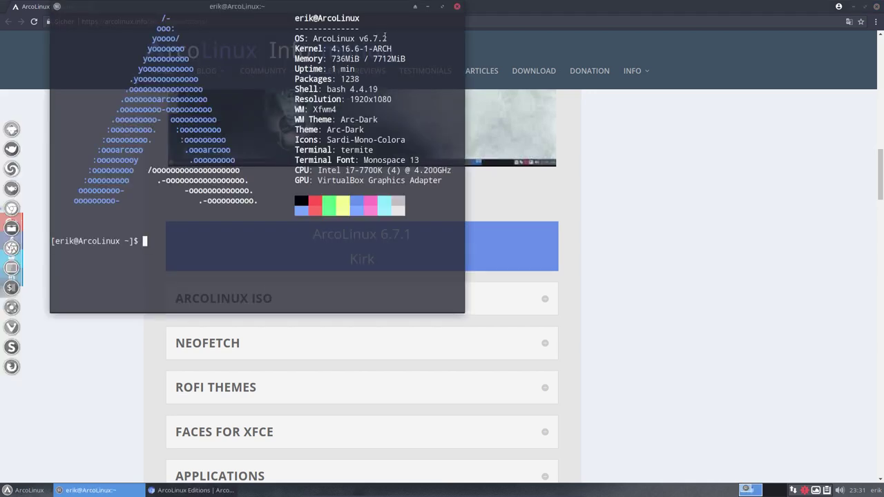
Step: Close the terminal and open ARCOLINUX BETA EDITIONS from the BLOG > BETA menu
{"action": "left_click", "coordinate": [458, 7]}
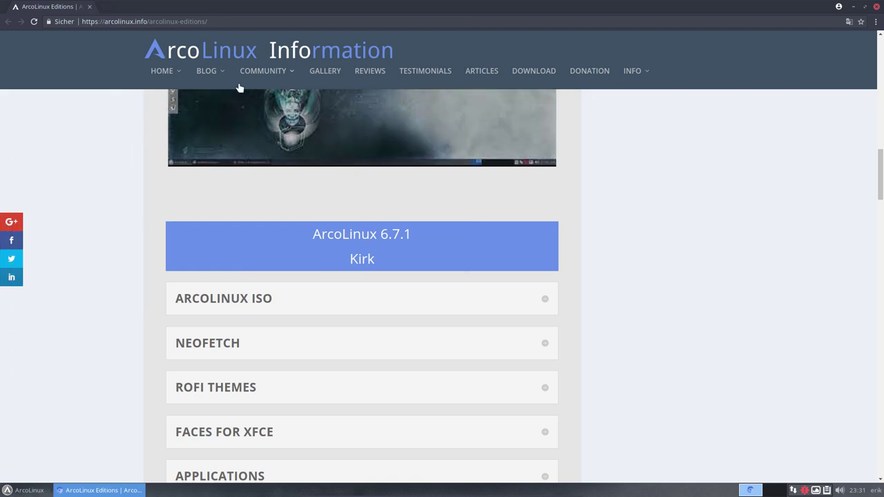
{"action": "mouse_move", "coordinate": [225, 76]}
{"action": "mouse_move", "coordinate": [226, 125]}
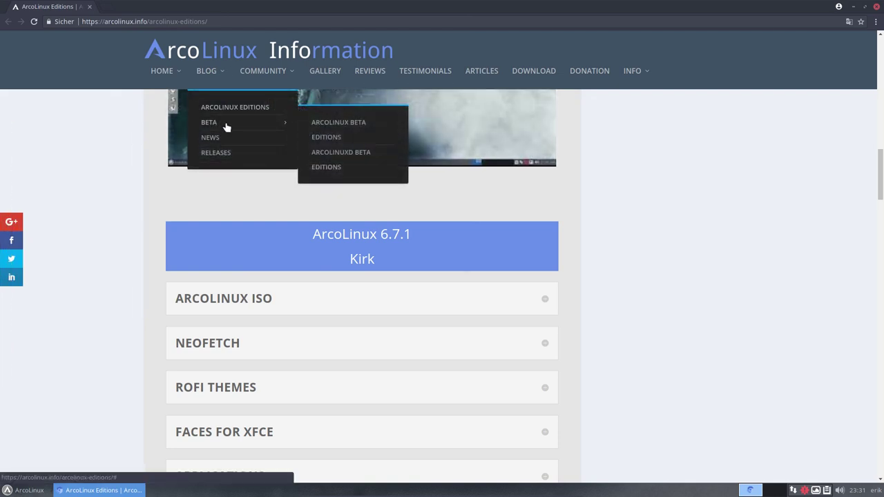
{"action": "left_click", "coordinate": [339, 124]}
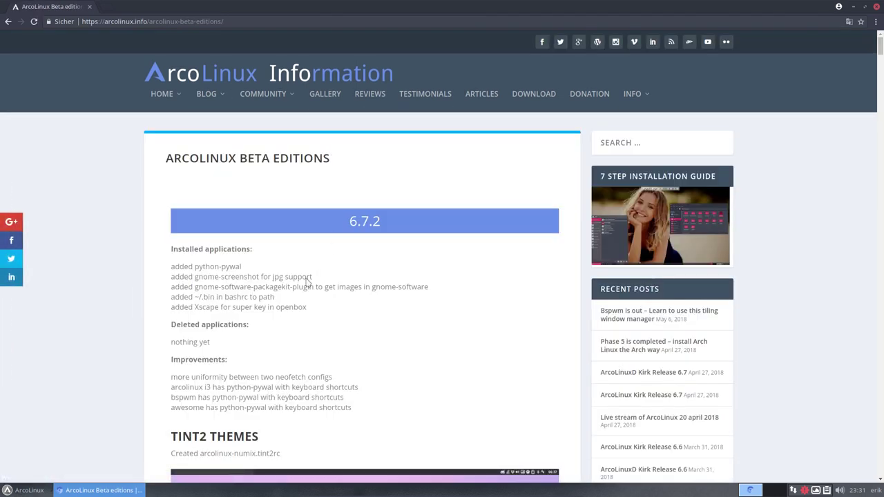
Step: Scroll through the 6.7.2 changes, such as python-pywal, then return to the page top
{"action": "scroll", "coordinate": [133, 292], "scroll_direction": "down", "scroll_amount": 3}
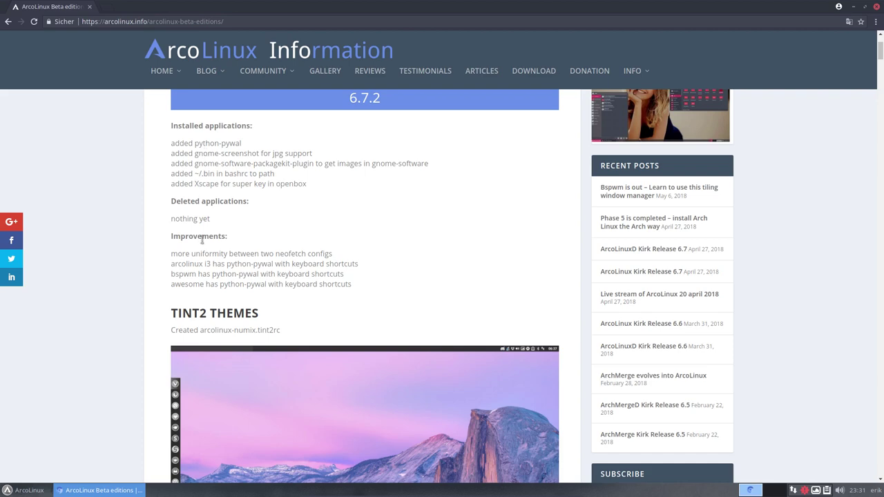
{"action": "scroll", "coordinate": [200, 302], "scroll_direction": "down", "scroll_amount": 5}
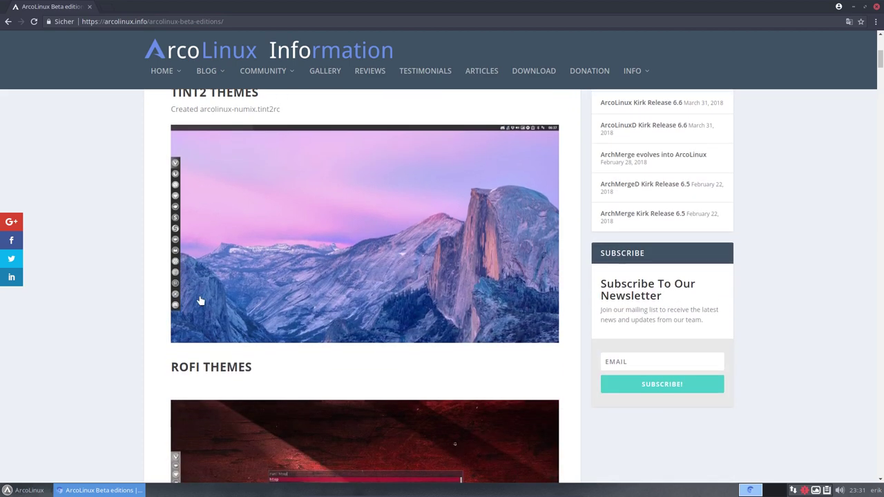
{"action": "scroll", "coordinate": [200, 302], "scroll_direction": "down", "scroll_amount": 2}
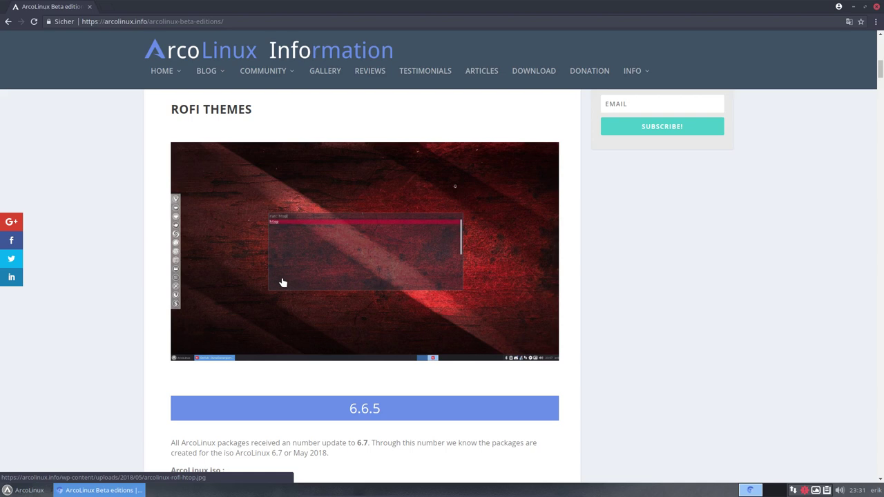
{"action": "key", "text": "Home"}
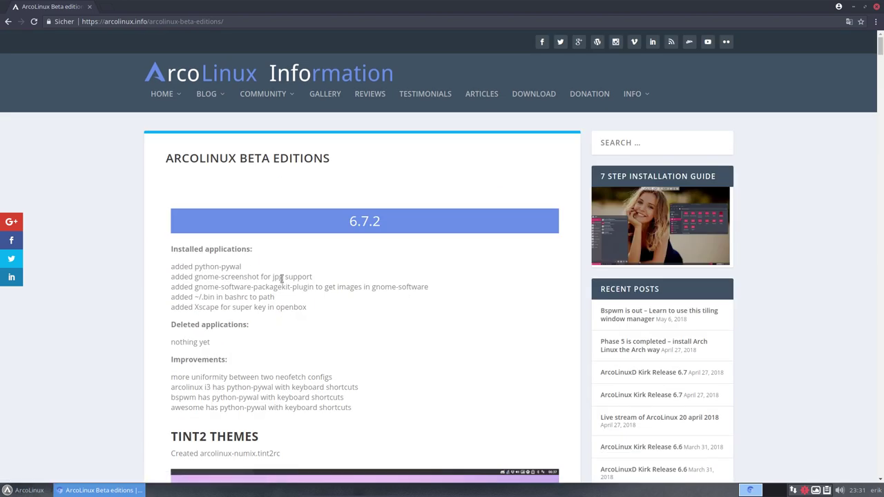
{"action": "mouse_move", "coordinate": [205, 107]}
{"action": "mouse_move", "coordinate": [207, 147]}
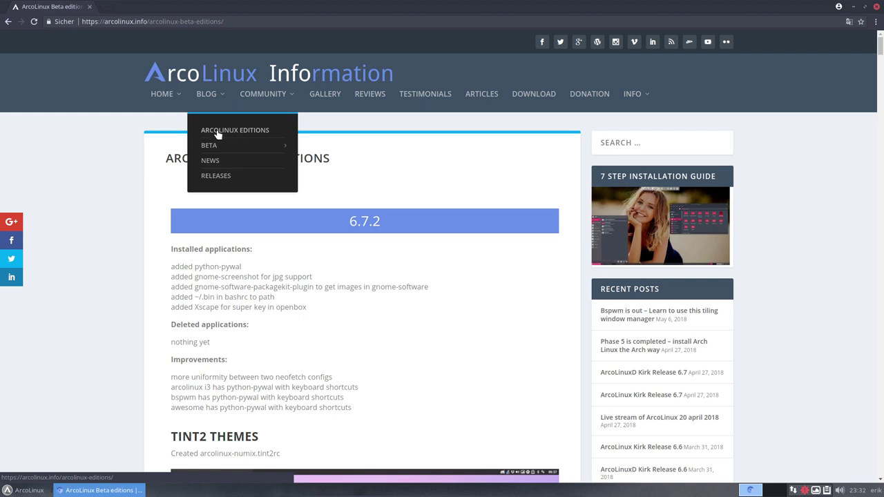
Step: Go to arcolinux.com via HOME and open the BYOI category under PHASE 4
{"action": "mouse_move", "coordinate": [166, 97]}
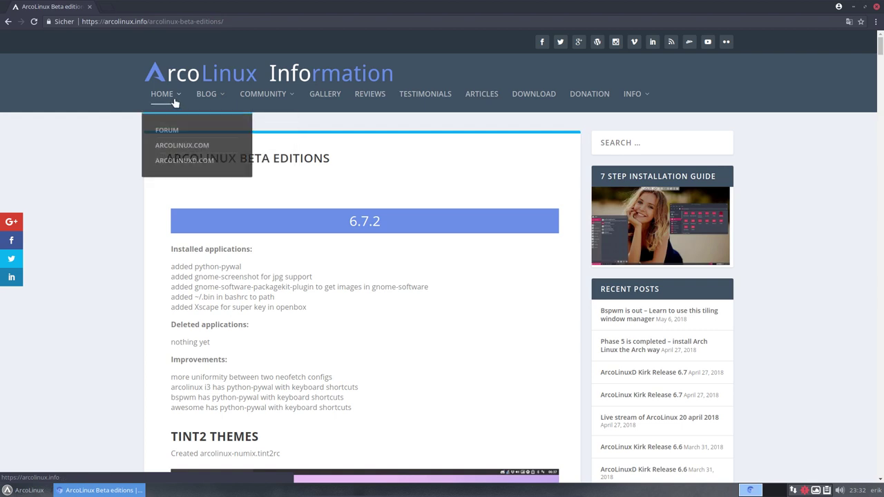
{"action": "left_click", "coordinate": [181, 146]}
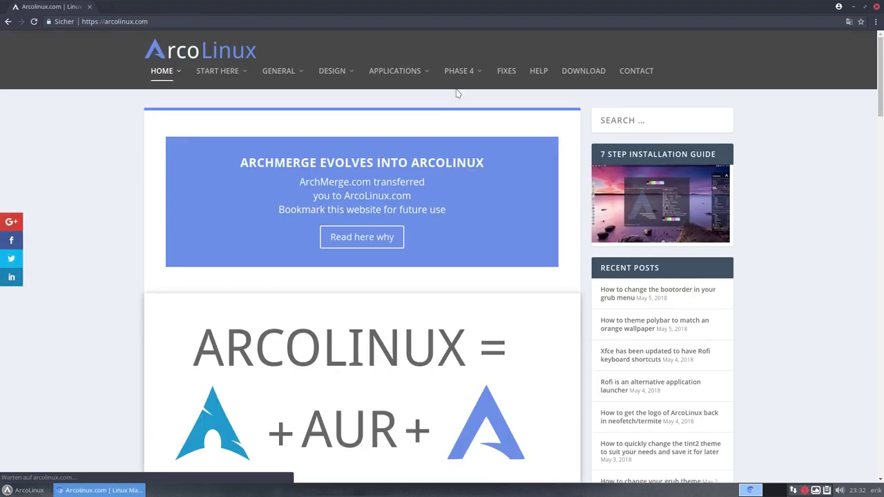
{"action": "mouse_move", "coordinate": [459, 76]}
{"action": "left_click", "coordinate": [459, 110]}
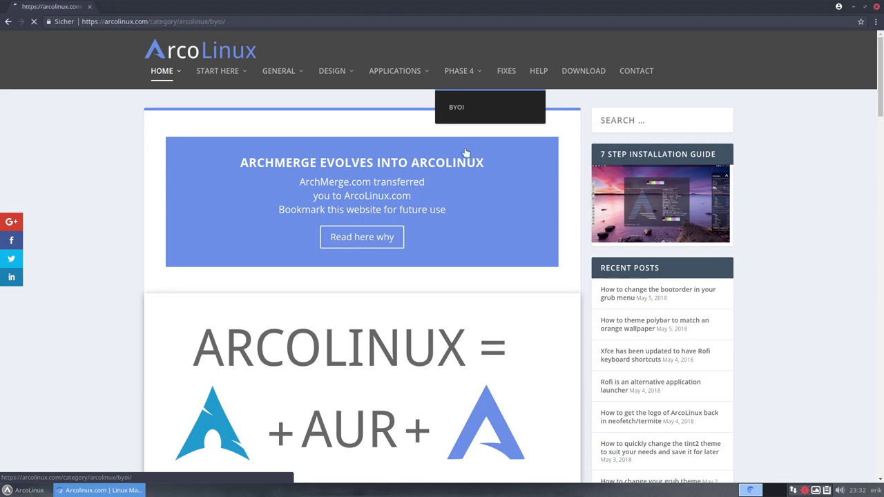
Step: Scroll through the BYOI posts, including 'No Changes Made' and 'Vision'
{"action": "scroll", "coordinate": [471, 228], "scroll_direction": "down", "scroll_amount": 2}
{"action": "scroll", "coordinate": [470, 228], "scroll_direction": "down", "scroll_amount": 3}
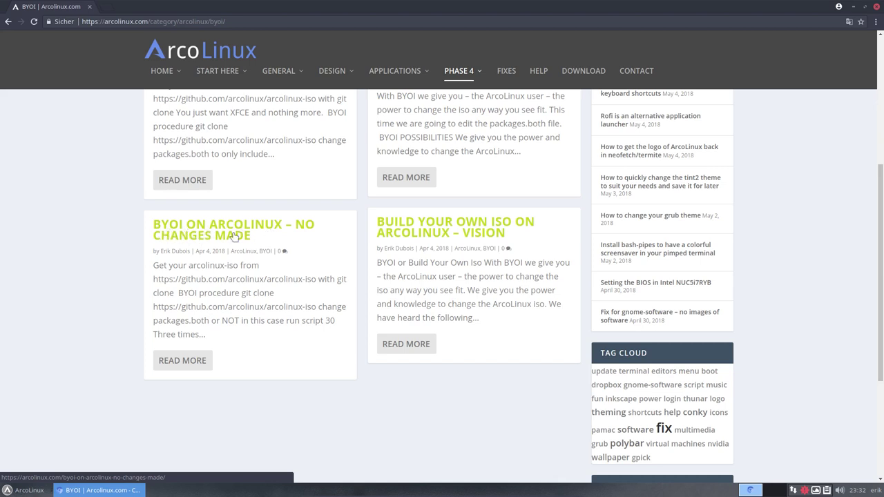
{"action": "scroll", "coordinate": [251, 248], "scroll_direction": "up", "scroll_amount": 5}
{"action": "scroll", "coordinate": [280, 253], "scroll_direction": "up", "scroll_amount": 2}
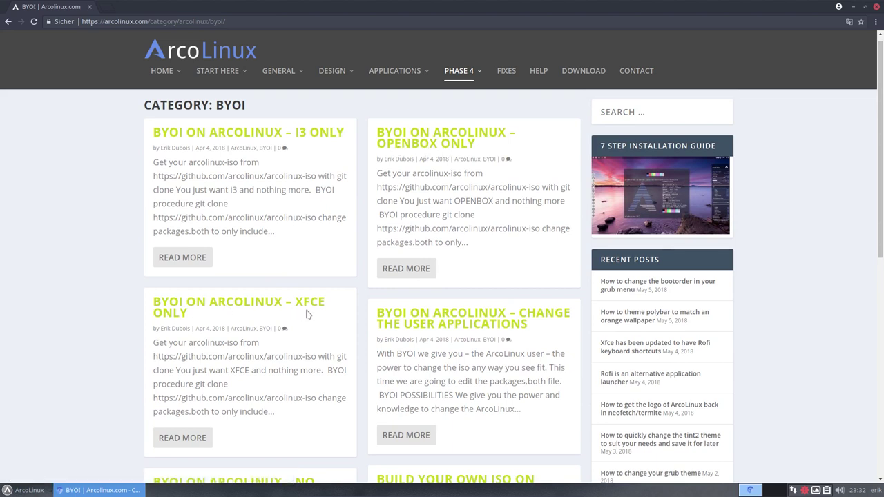
{"action": "scroll", "coordinate": [308, 315], "scroll_direction": "down", "scroll_amount": 3}
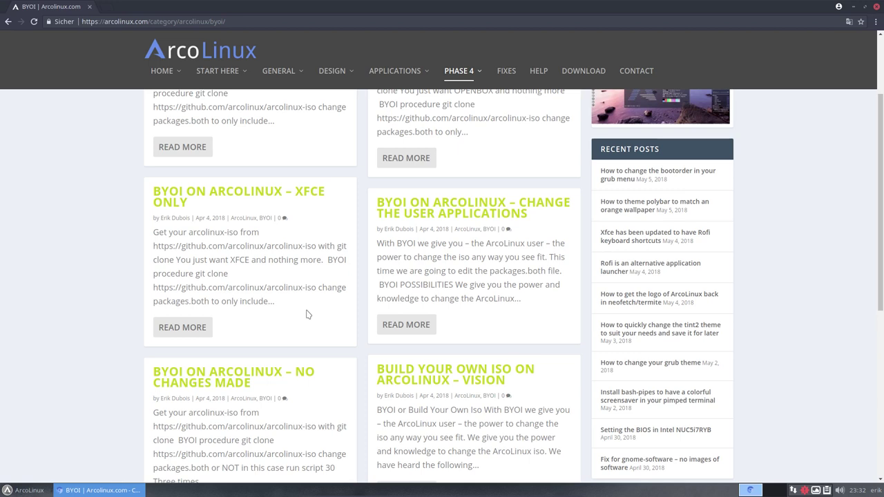
{"action": "scroll", "coordinate": [307, 312], "scroll_direction": "down", "scroll_amount": 5}
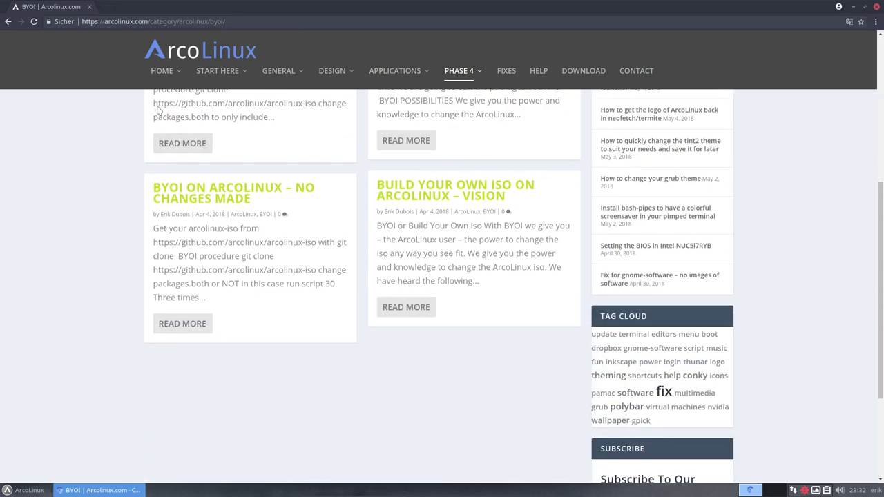
{"action": "mouse_move", "coordinate": [164, 82]}
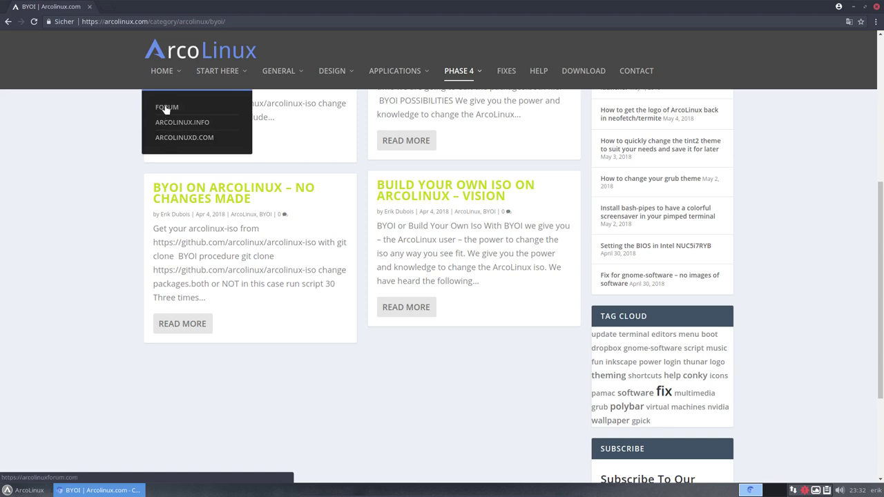
Step: Look through the START HERE, GENERAL and DESIGN menus, then open APPLICATIONS > FUN and skim its posts
{"action": "mouse_move", "coordinate": [223, 80]}
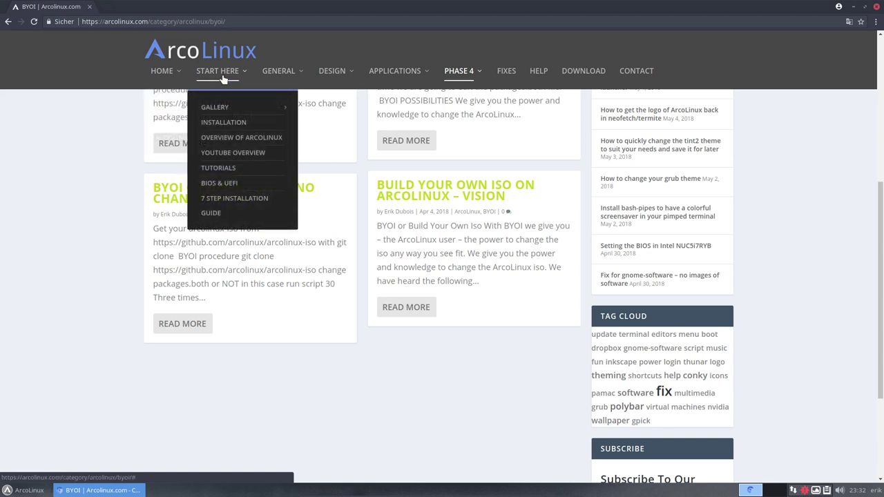
{"action": "mouse_move", "coordinate": [217, 108]}
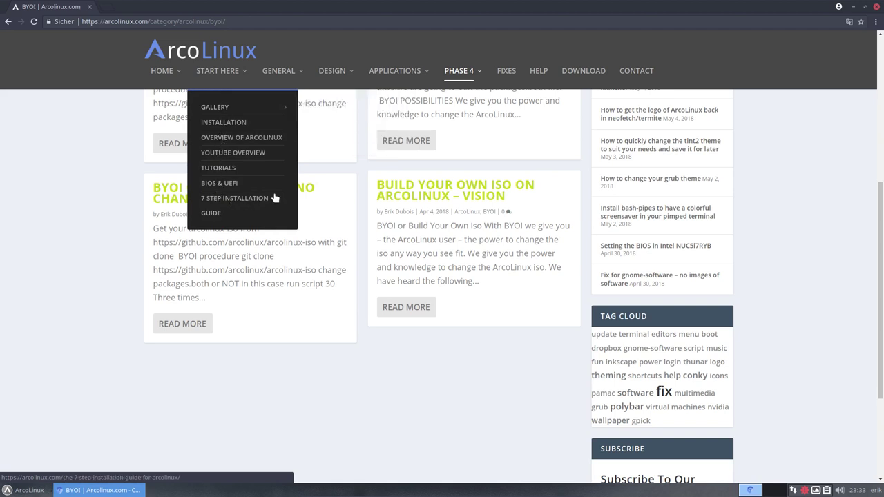
{"action": "mouse_move", "coordinate": [283, 78]}
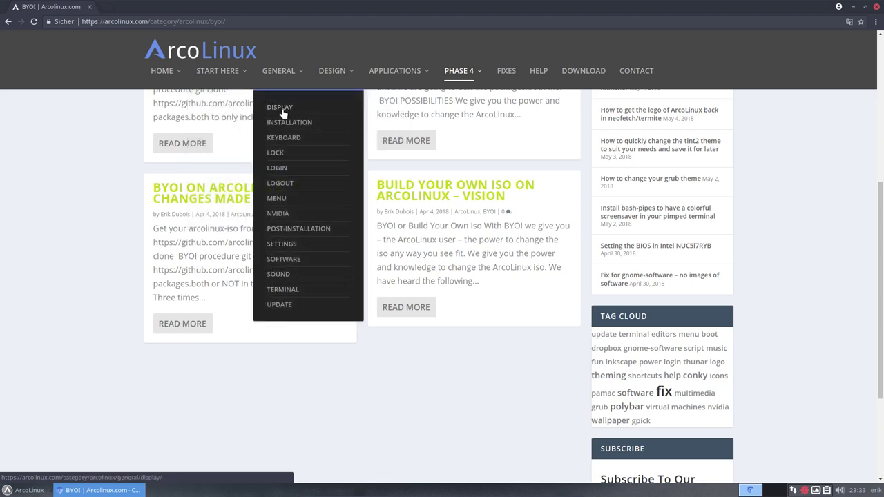
{"action": "mouse_move", "coordinate": [339, 73]}
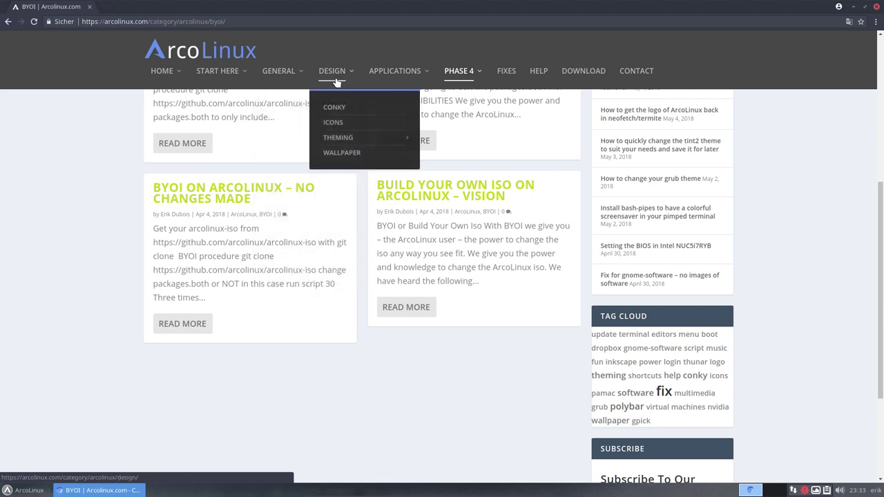
{"action": "mouse_move", "coordinate": [398, 80]}
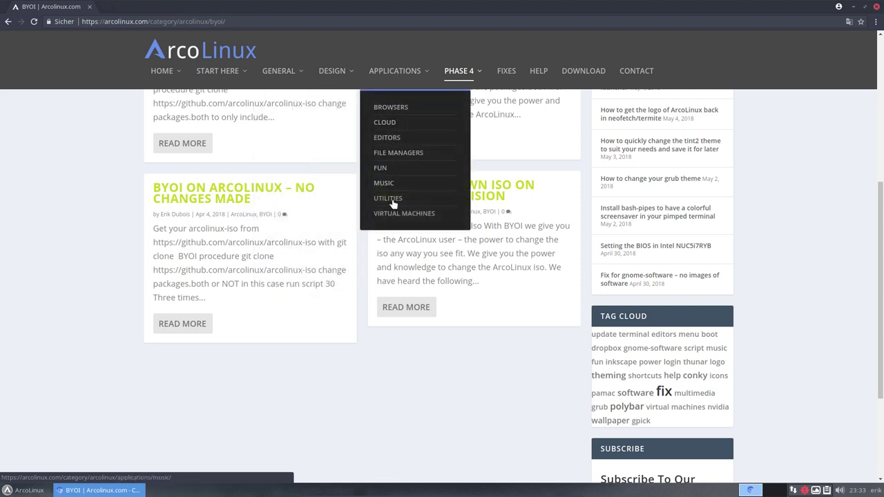
{"action": "left_click", "coordinate": [382, 171]}
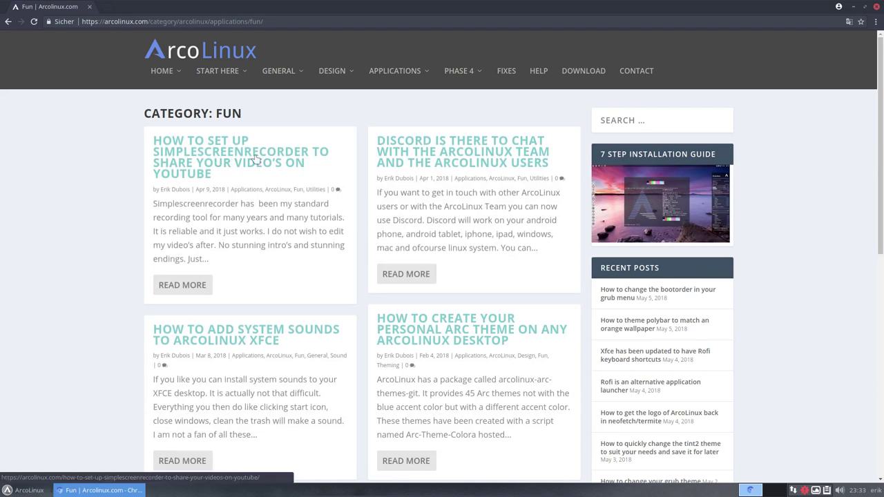
{"action": "scroll", "coordinate": [440, 317], "scroll_direction": "down", "scroll_amount": 5}
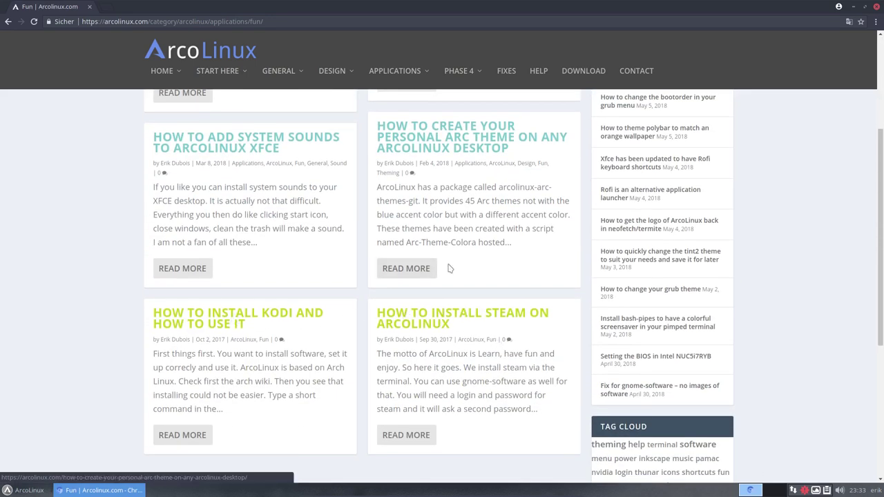
{"action": "scroll", "coordinate": [456, 266], "scroll_direction": "up", "scroll_amount": 5}
{"action": "scroll", "coordinate": [478, 250], "scroll_direction": "down", "scroll_amount": 5}
{"action": "scroll", "coordinate": [478, 250], "scroll_direction": "up", "scroll_amount": 5}
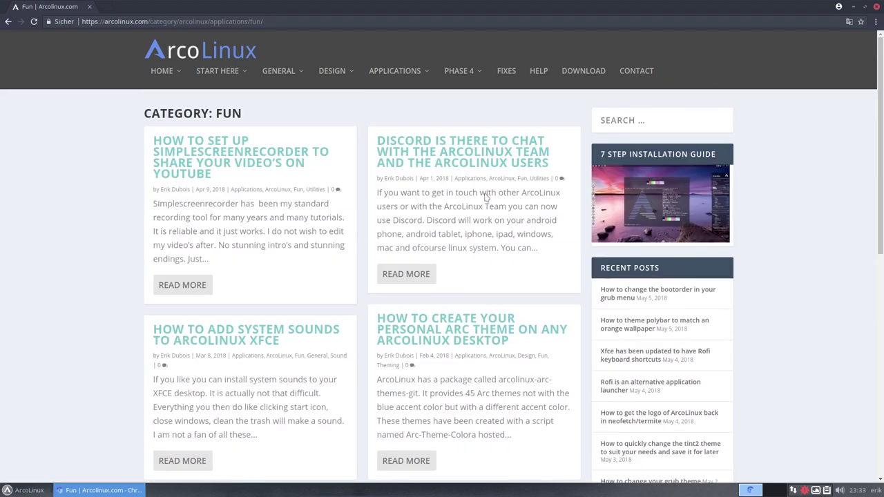
{"action": "left_click", "coordinate": [507, 73]}
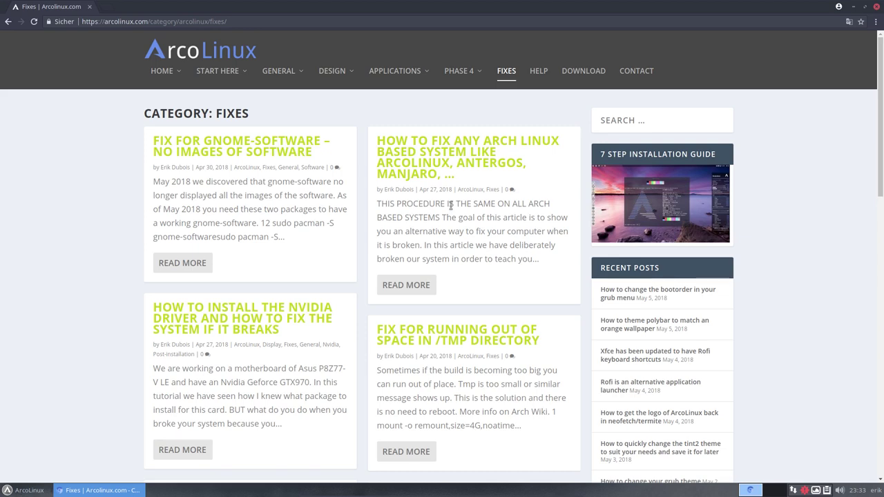
{"action": "scroll", "coordinate": [451, 205], "scroll_direction": "down", "scroll_amount": 2}
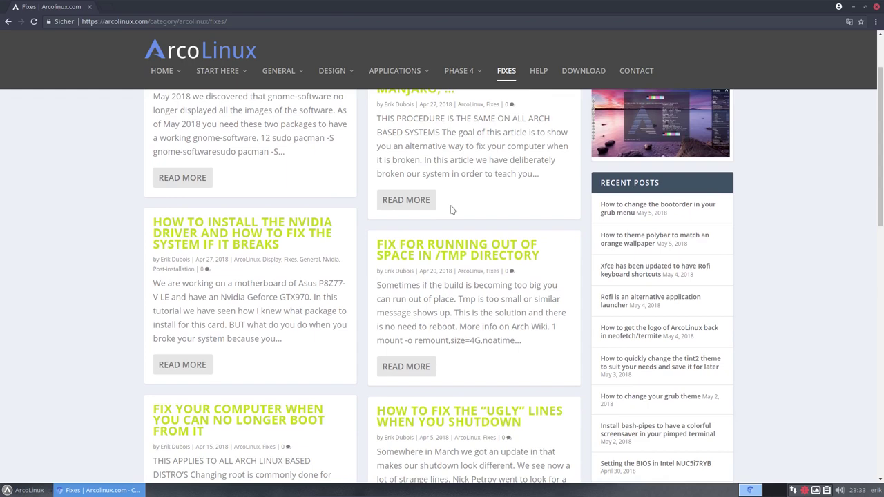
{"action": "scroll", "coordinate": [452, 209], "scroll_direction": "down", "scroll_amount": 1}
{"action": "scroll", "coordinate": [451, 205], "scroll_direction": "down", "scroll_amount": 2}
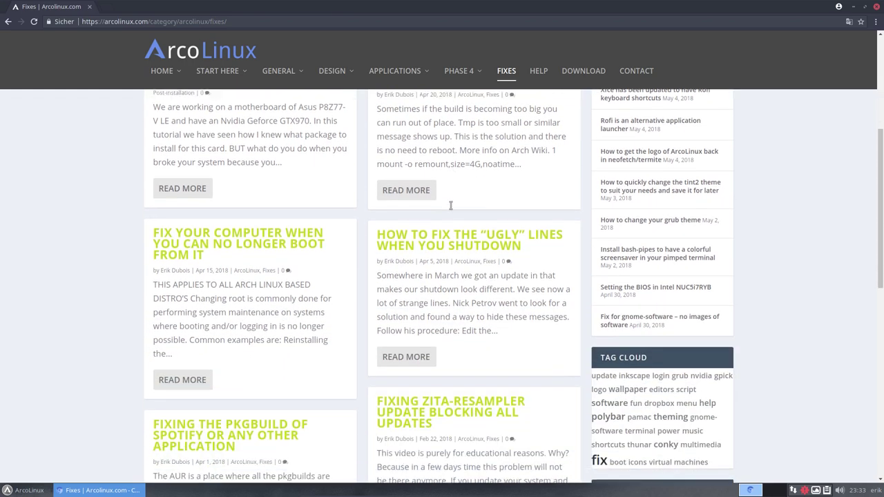
{"action": "scroll", "coordinate": [452, 209], "scroll_direction": "down", "scroll_amount": 1}
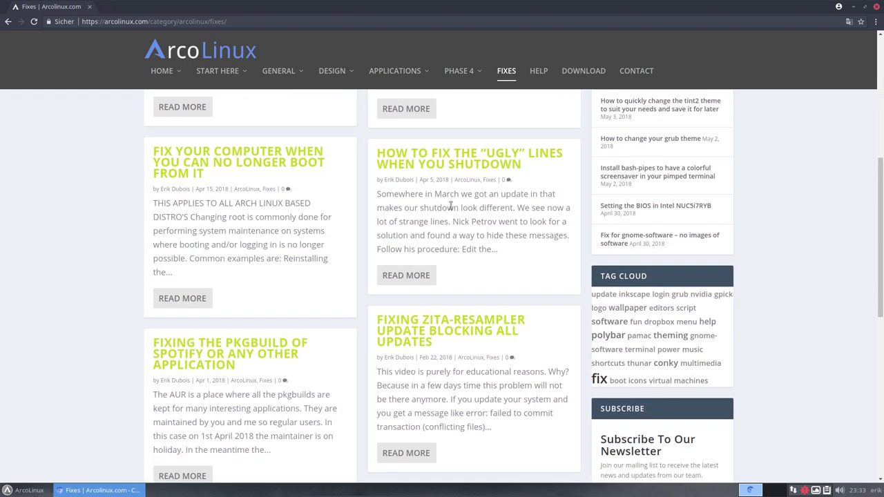
{"action": "scroll", "coordinate": [451, 205], "scroll_direction": "down", "scroll_amount": 6}
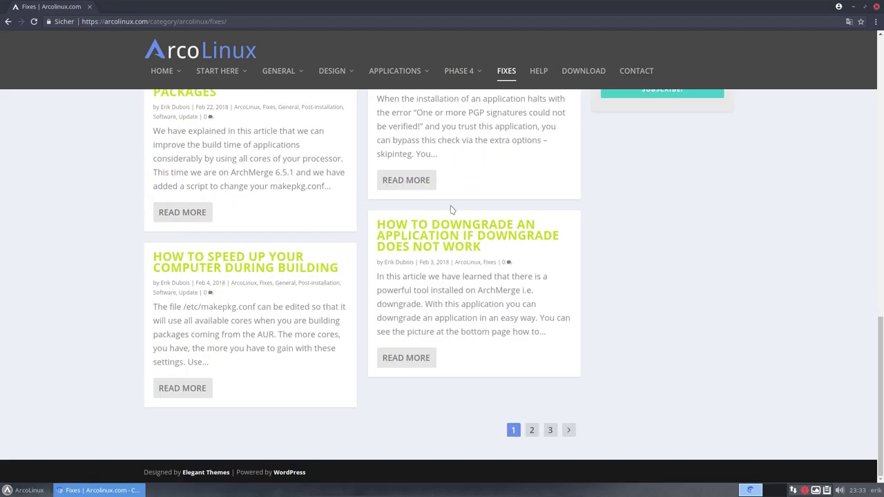
{"action": "scroll", "coordinate": [494, 270], "scroll_direction": "up", "scroll_amount": 9}
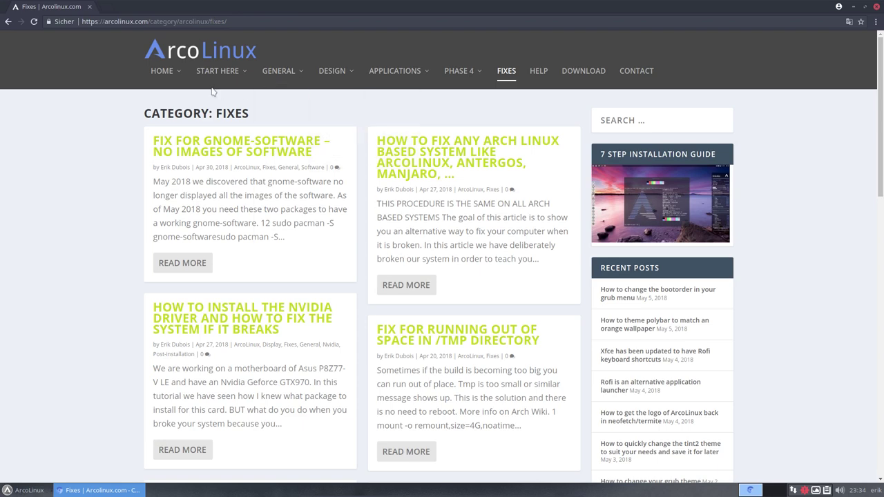
{"action": "mouse_move", "coordinate": [179, 78]}
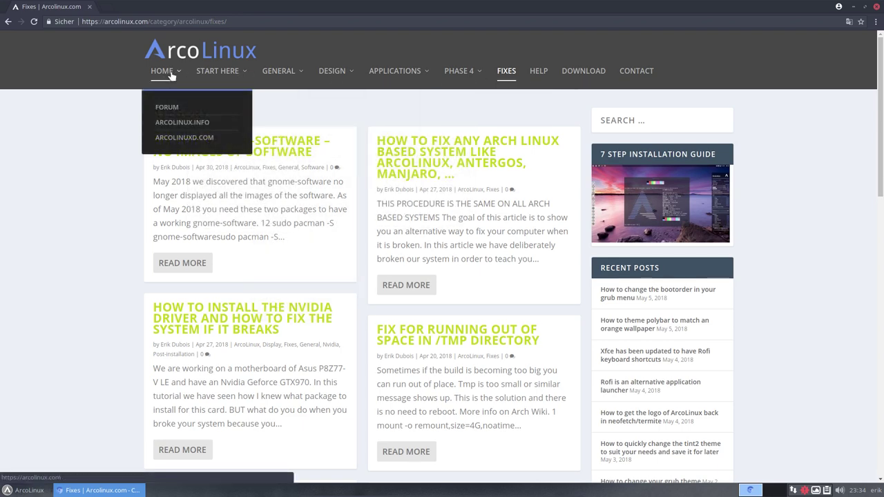
Step: Go to the ArcoLinuxD.com home page and look through its Gallery and Start Here menus
{"action": "left_click", "coordinate": [181, 142]}
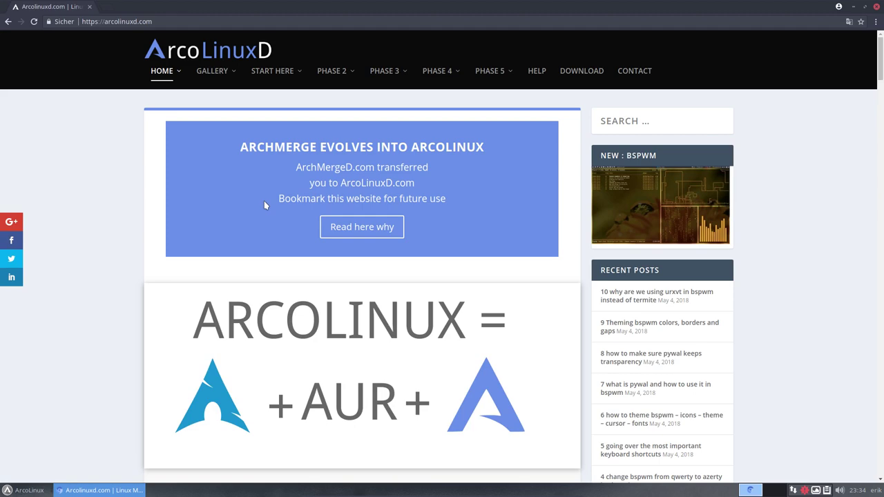
{"action": "scroll", "coordinate": [263, 201], "scroll_direction": "down", "scroll_amount": 5}
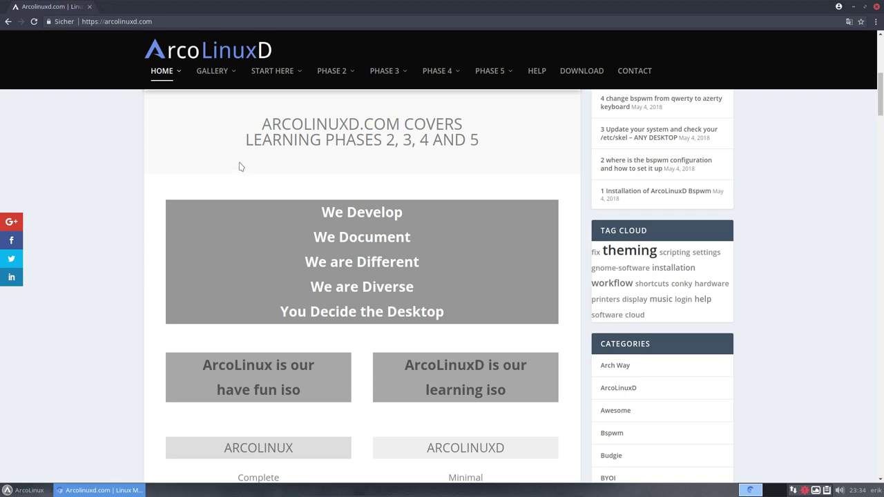
{"action": "mouse_move", "coordinate": [276, 74]}
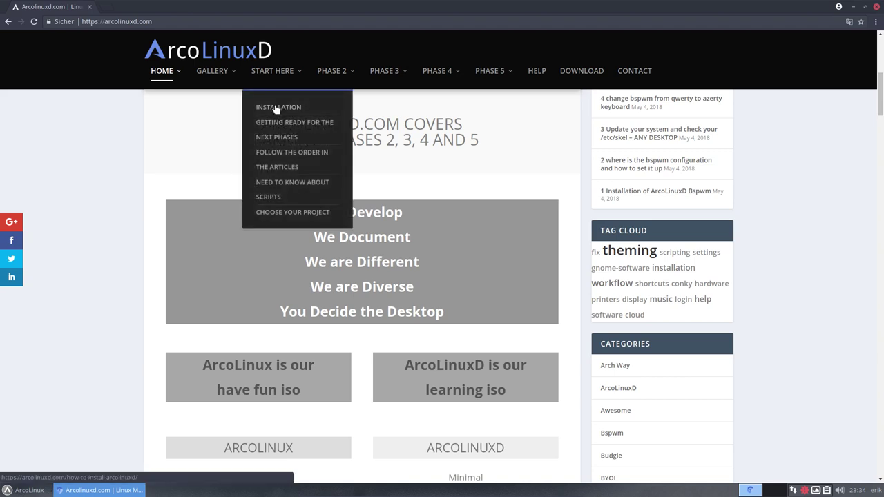
{"action": "mouse_move", "coordinate": [212, 71]}
{"action": "mouse_move", "coordinate": [257, 123]}
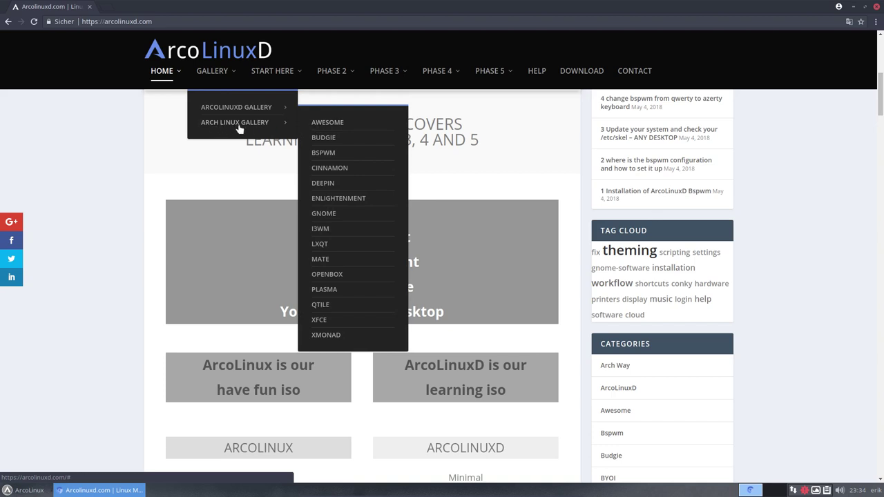
{"action": "mouse_move", "coordinate": [492, 72]}
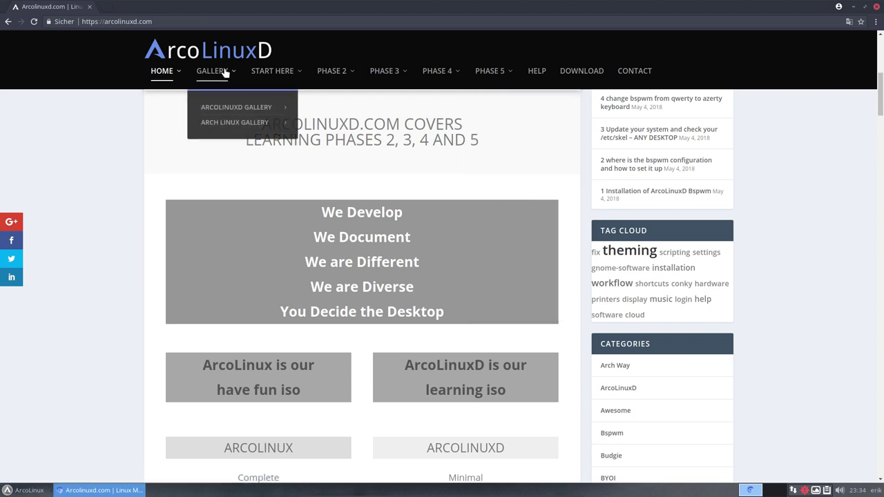
{"action": "mouse_move", "coordinate": [228, 108]}
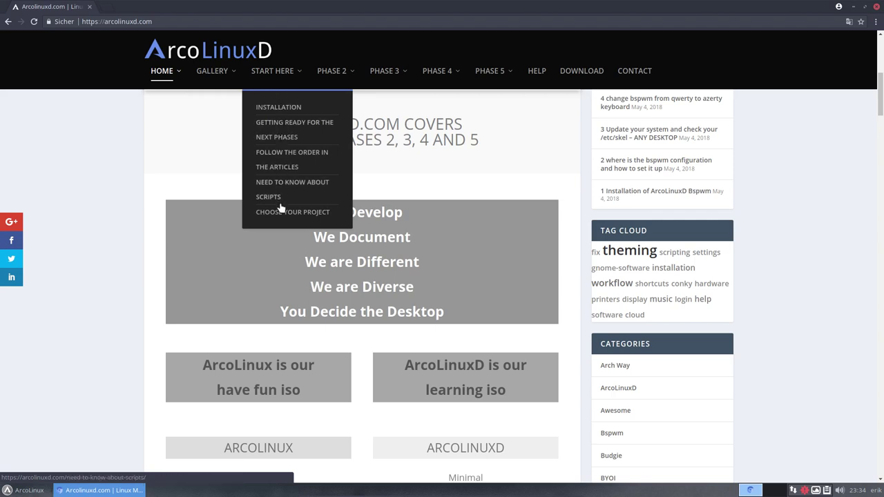
Step: Look through the Phase 2, Phase 3 and Phase 4 menus on arcolinuxd.com
{"action": "mouse_move", "coordinate": [335, 78]}
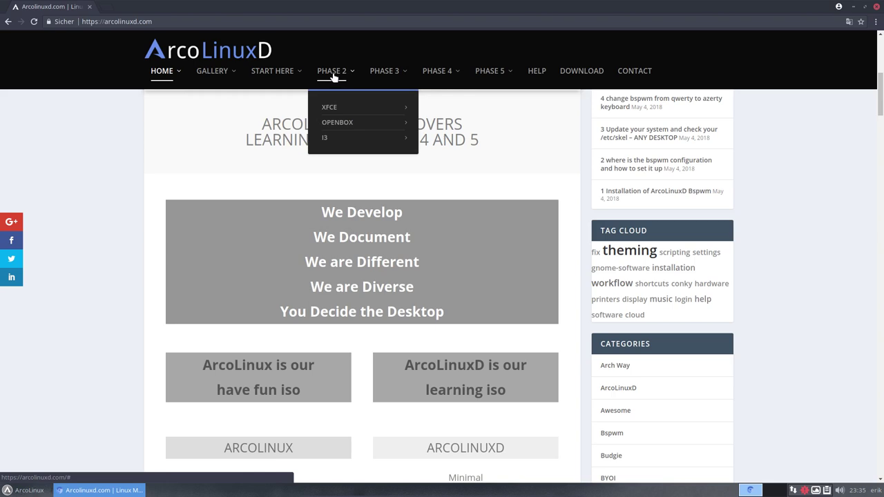
{"action": "mouse_move", "coordinate": [335, 110]}
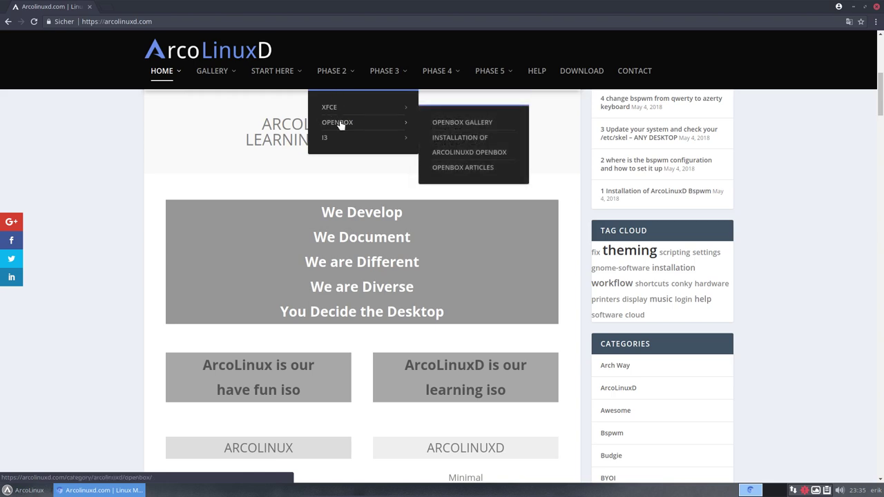
{"action": "mouse_move", "coordinate": [325, 139]}
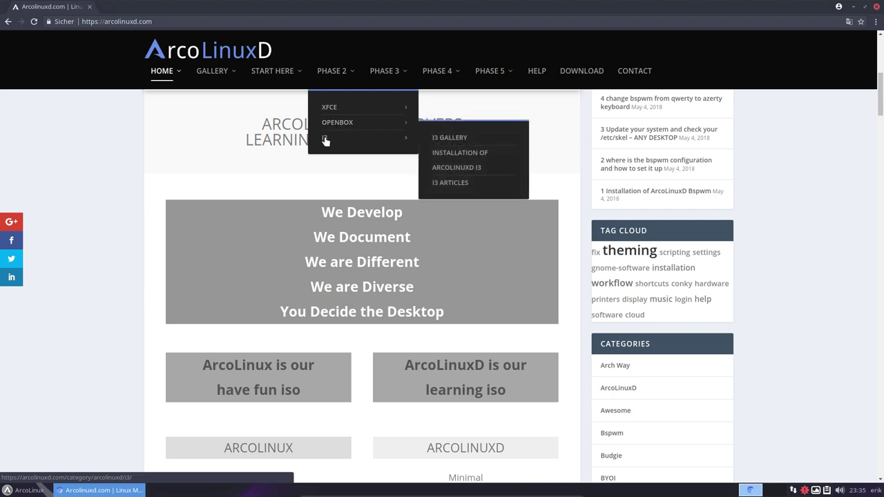
{"action": "mouse_move", "coordinate": [389, 77]}
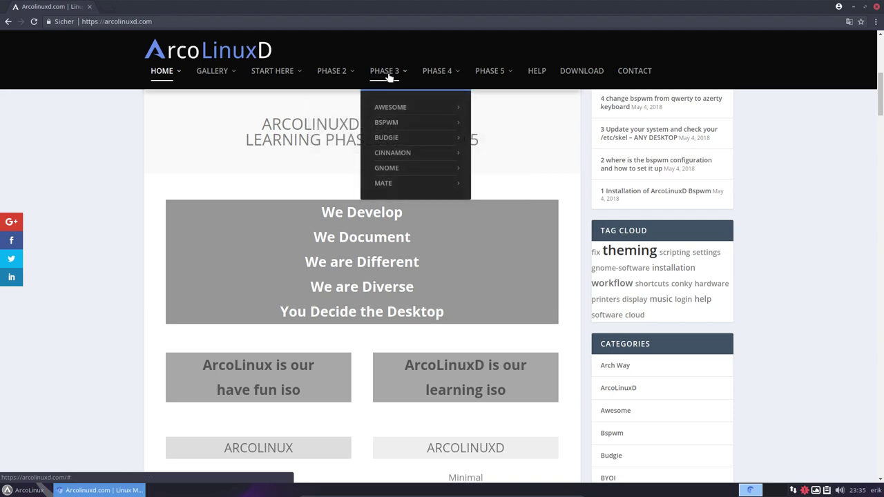
{"action": "mouse_move", "coordinate": [387, 109]}
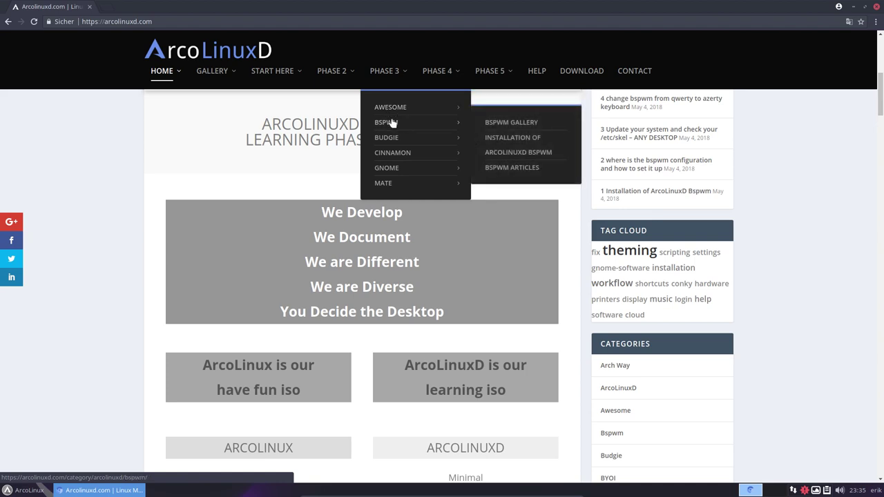
{"action": "mouse_move", "coordinate": [392, 138]}
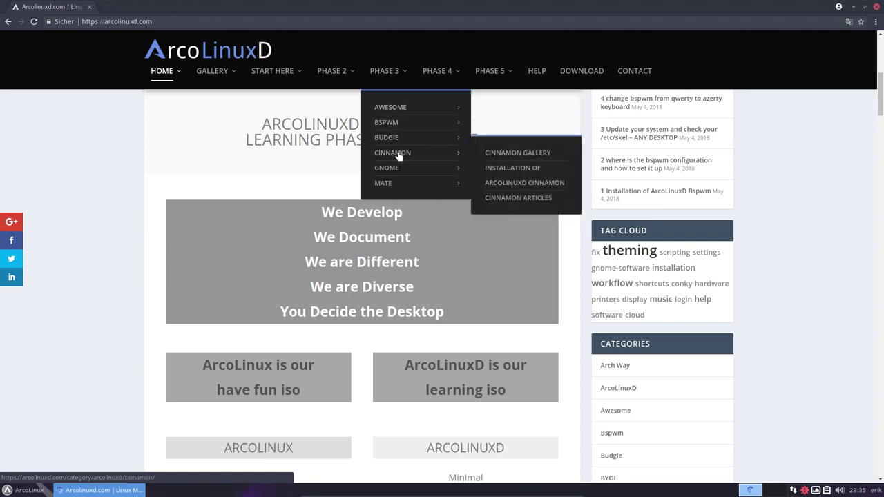
{"action": "mouse_move", "coordinate": [396, 168]}
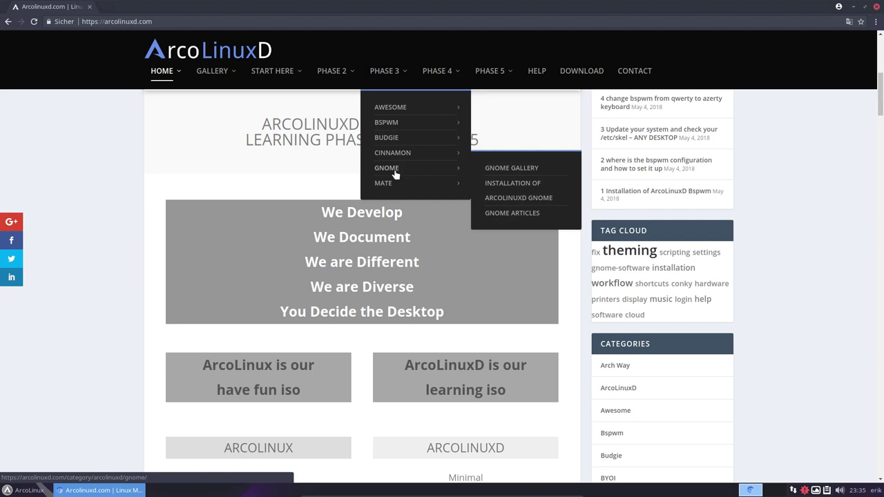
{"action": "mouse_move", "coordinate": [394, 188]}
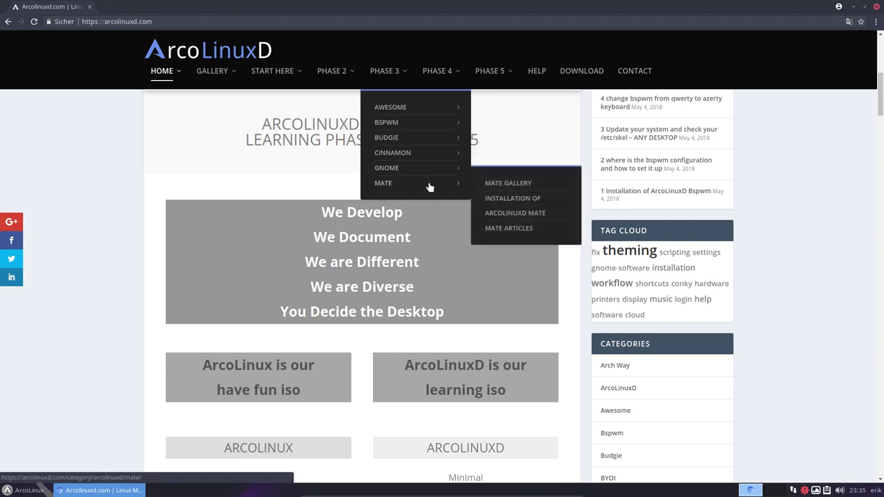
{"action": "mouse_move", "coordinate": [445, 80]}
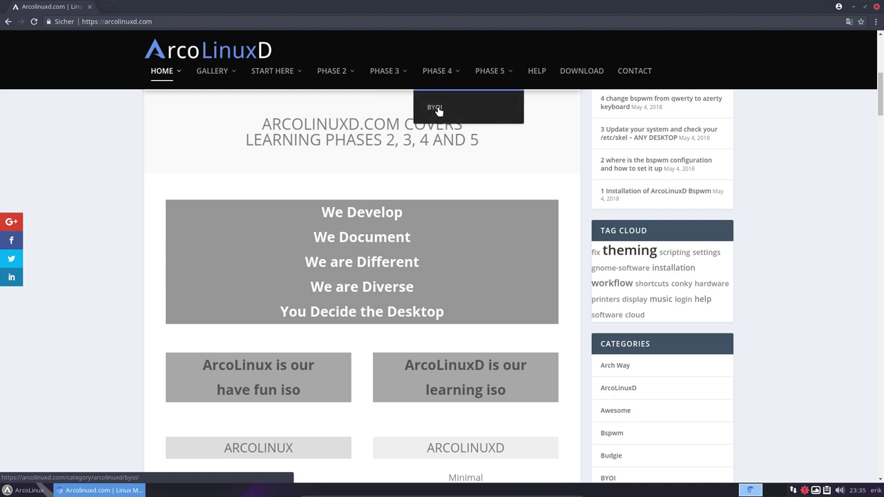
Step: Open the BYOI category from the PHASE 4 menu, scroll its posts, and review the PHASE 4 items
{"action": "left_click", "coordinate": [435, 108]}
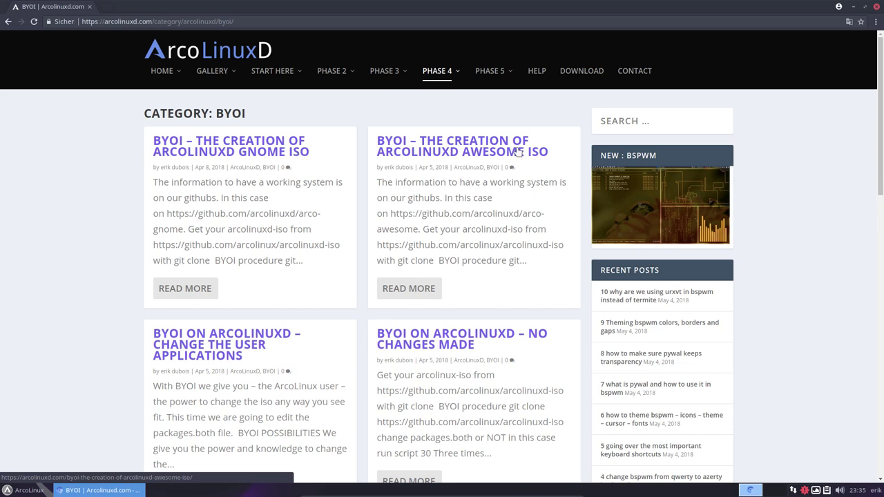
{"action": "scroll", "coordinate": [427, 258], "scroll_direction": "down", "scroll_amount": 2}
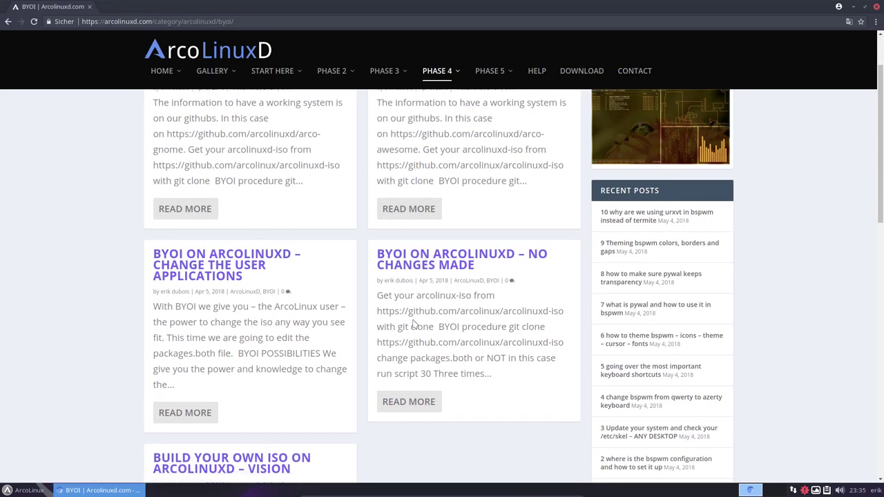
{"action": "scroll", "coordinate": [482, 239], "scroll_direction": "up", "scroll_amount": 1}
{"action": "scroll", "coordinate": [483, 239], "scroll_direction": "up", "scroll_amount": 2}
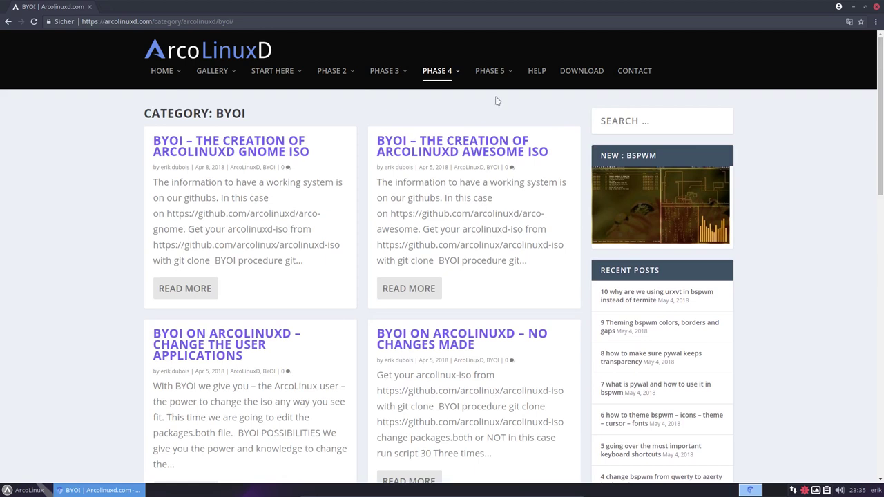
{"action": "mouse_move", "coordinate": [497, 71]}
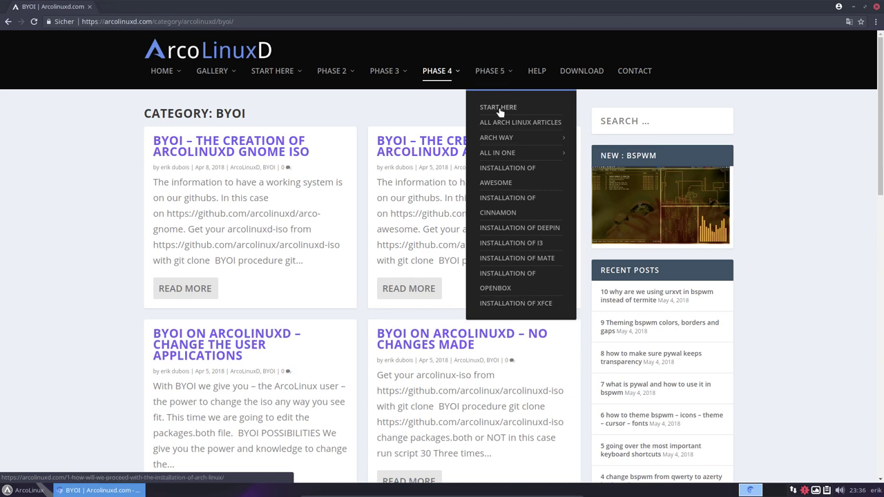
{"action": "mouse_move", "coordinate": [498, 140]}
Step: Open the 'Installation of Xfce' article, skim its start, and minimize Chromium
{"action": "left_click", "coordinate": [511, 304]}
{"action": "scroll", "coordinate": [288, 248], "scroll_direction": "down", "scroll_amount": 4}
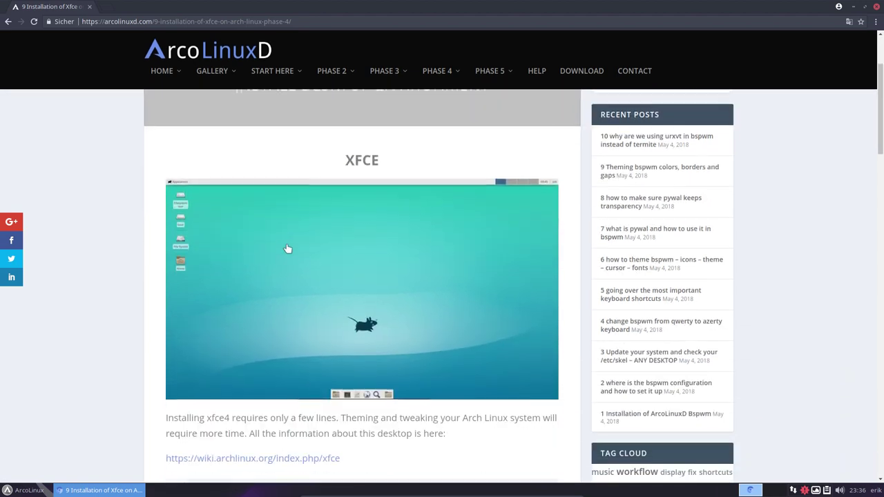
{"action": "scroll", "coordinate": [269, 246], "scroll_direction": "down", "scroll_amount": 1}
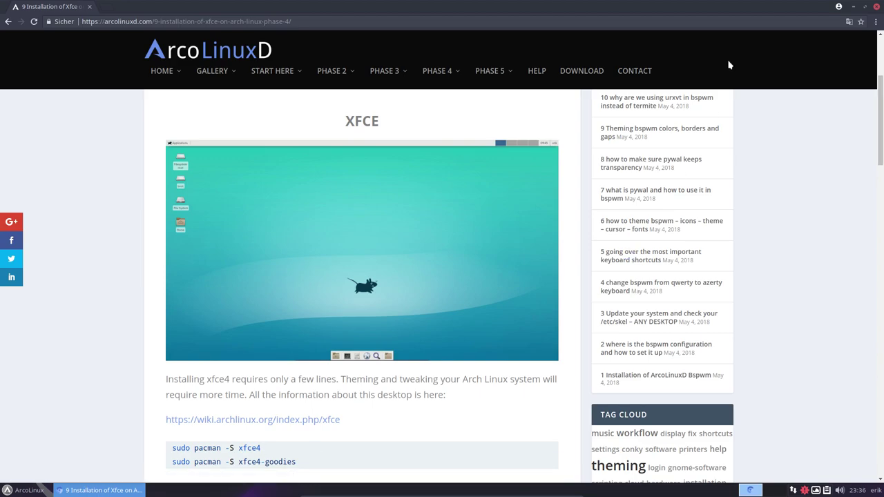
{"action": "left_click", "coordinate": [854, 7]}
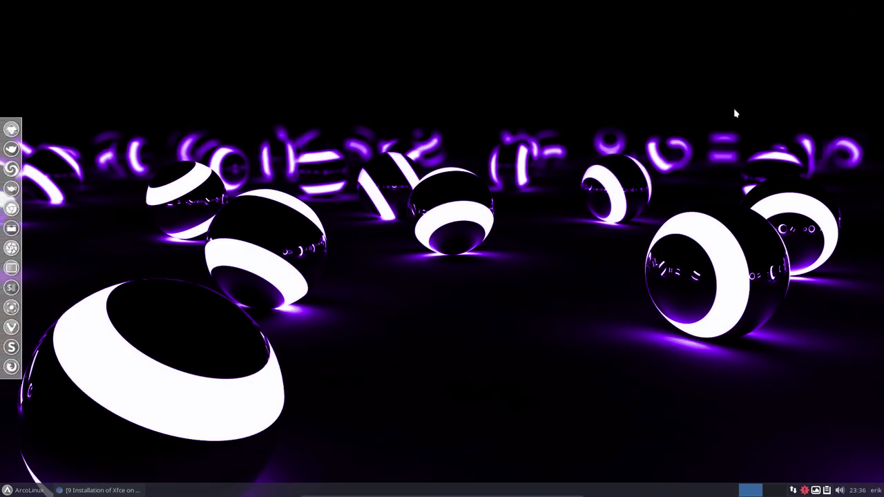
Step: Open and close the application menu, then restore the Chromium window
{"action": "left_click", "coordinate": [9, 492]}
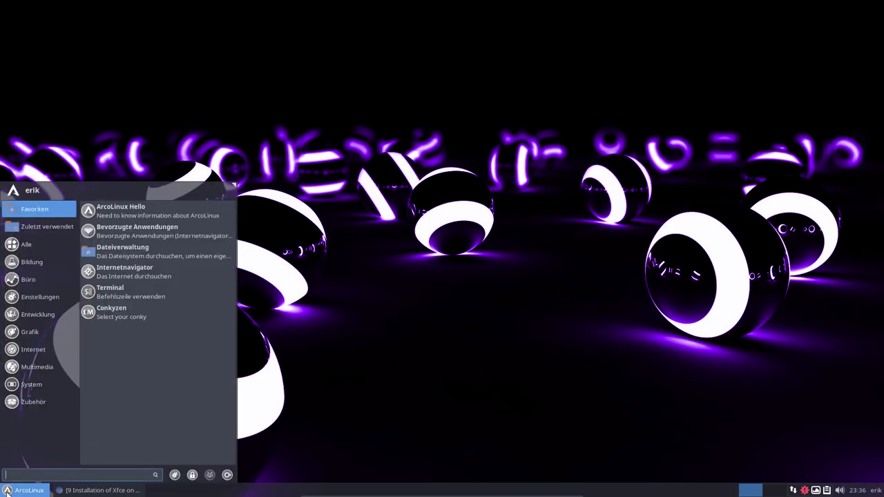
{"action": "left_click", "coordinate": [331, 437]}
{"action": "left_click", "coordinate": [102, 491]}
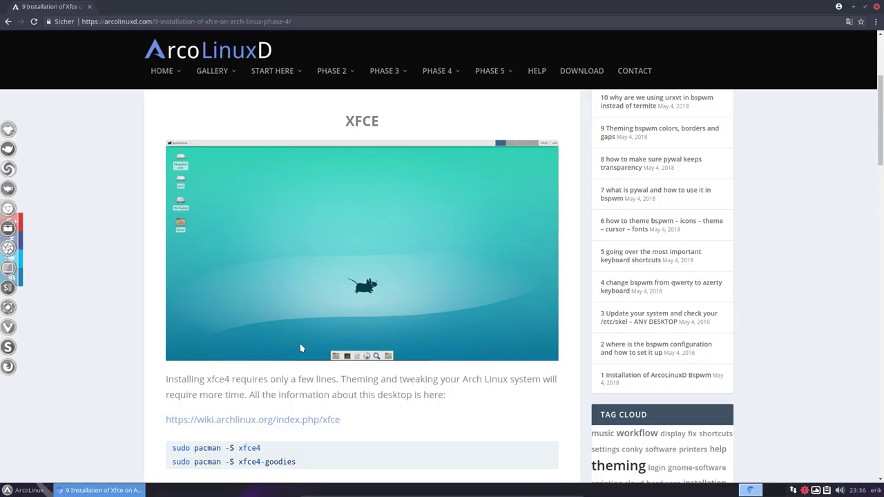
Step: Scroll the Xfce article down to its themed desktop screenshots, then minimize the browser
{"action": "scroll", "coordinate": [328, 306], "scroll_direction": "down", "scroll_amount": 2}
{"action": "scroll", "coordinate": [304, 365], "scroll_direction": "down", "scroll_amount": 1}
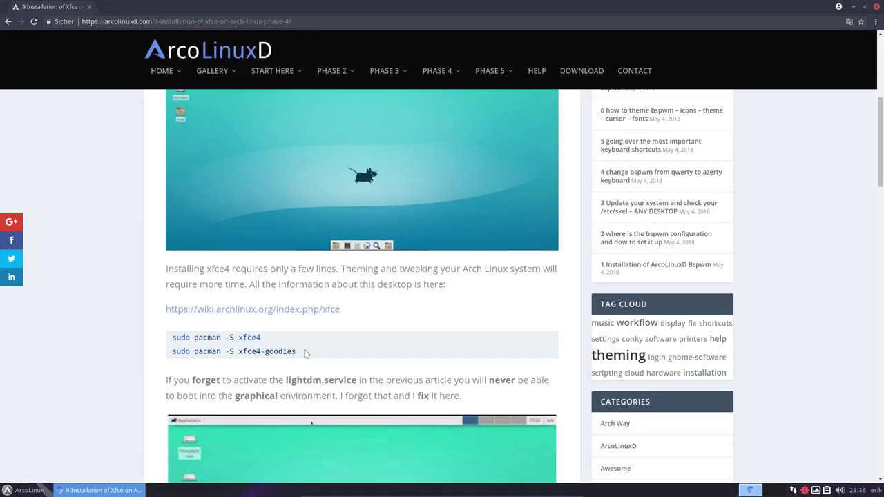
{"action": "scroll", "coordinate": [306, 354], "scroll_direction": "down", "scroll_amount": 2}
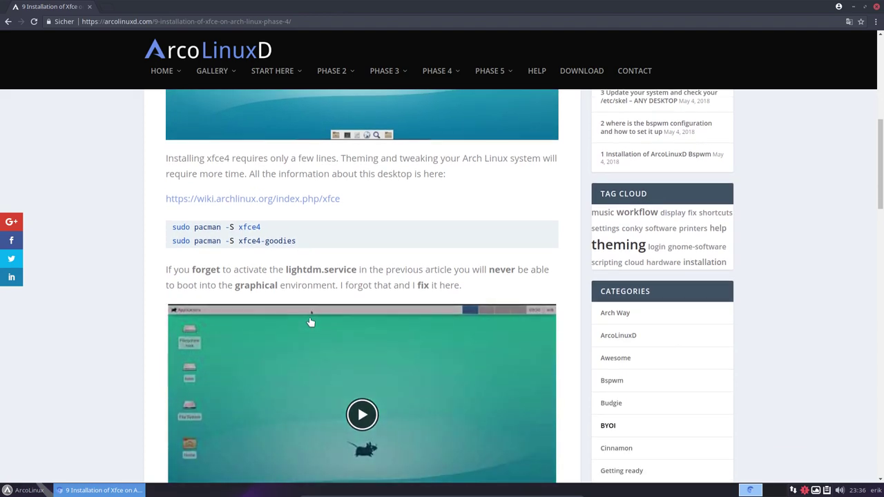
{"action": "scroll", "coordinate": [311, 323], "scroll_direction": "down", "scroll_amount": 1}
{"action": "scroll", "coordinate": [311, 323], "scroll_direction": "down", "scroll_amount": 5}
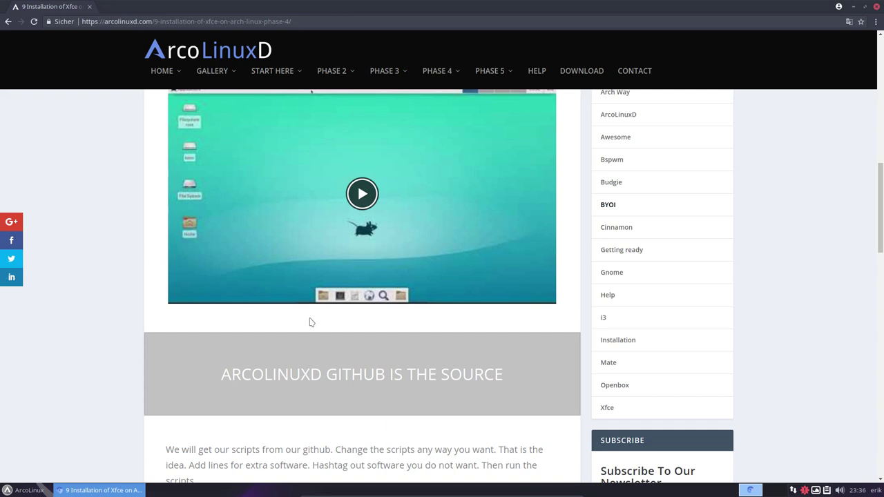
{"action": "scroll", "coordinate": [311, 323], "scroll_direction": "down", "scroll_amount": 7}
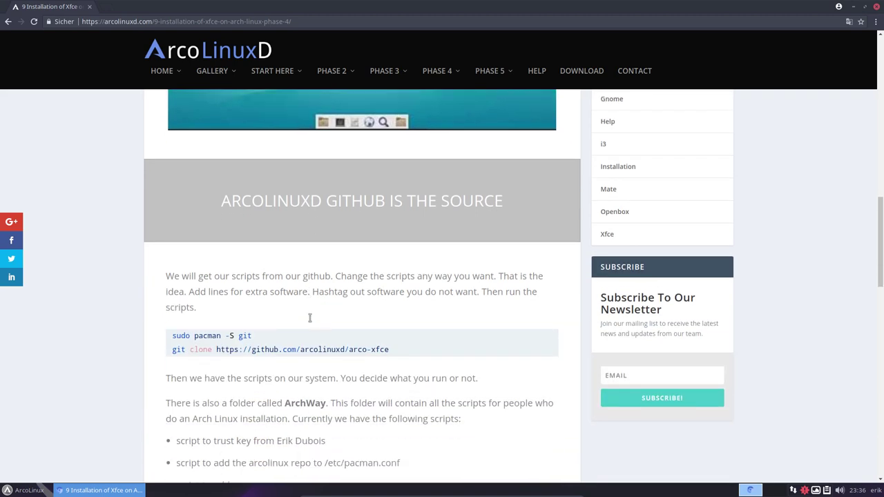
{"action": "scroll", "coordinate": [309, 317], "scroll_direction": "down", "scroll_amount": 3}
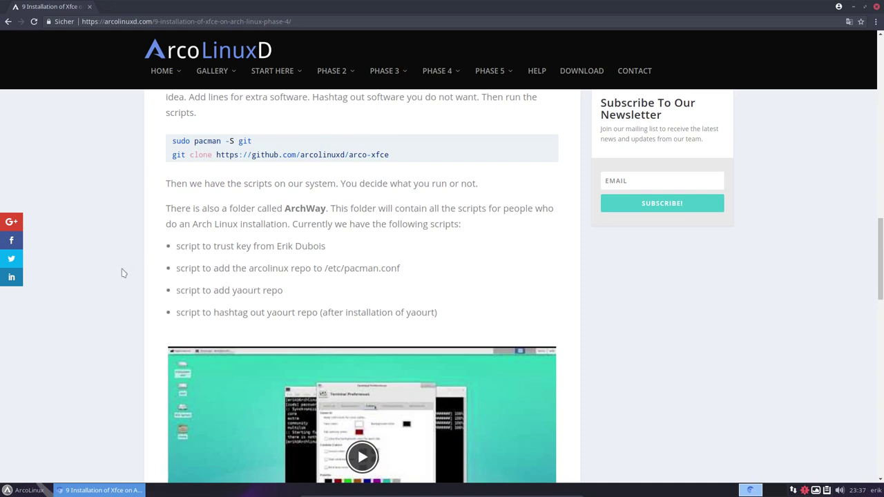
{"action": "scroll", "coordinate": [122, 272], "scroll_direction": "down", "scroll_amount": 3}
{"action": "scroll", "coordinate": [123, 273], "scroll_direction": "down", "scroll_amount": 5}
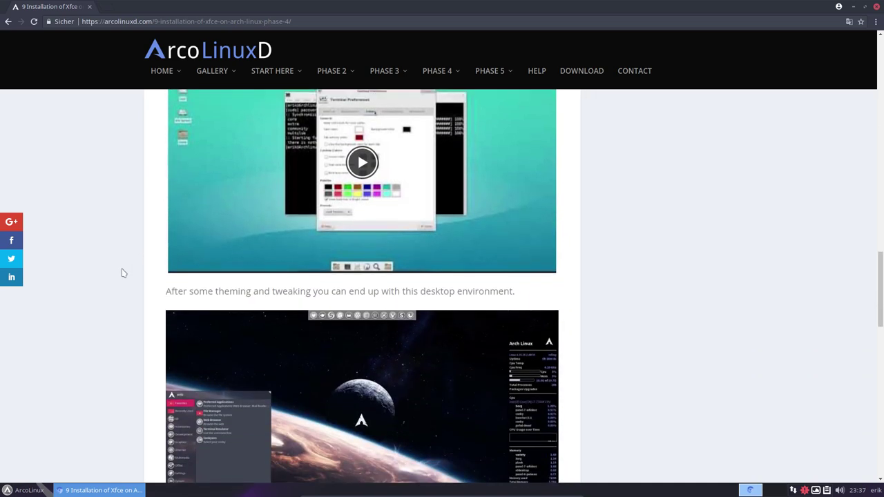
{"action": "scroll", "coordinate": [122, 273], "scroll_direction": "down", "scroll_amount": 5}
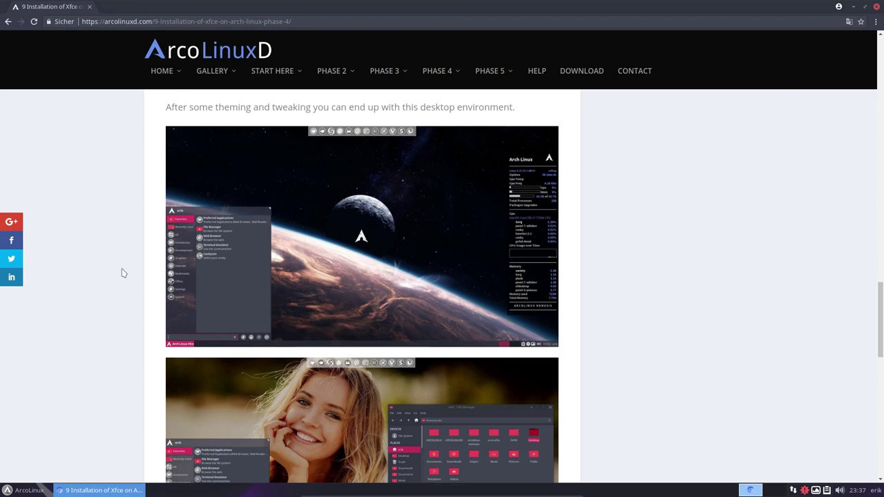
{"action": "left_click", "coordinate": [854, 8]}
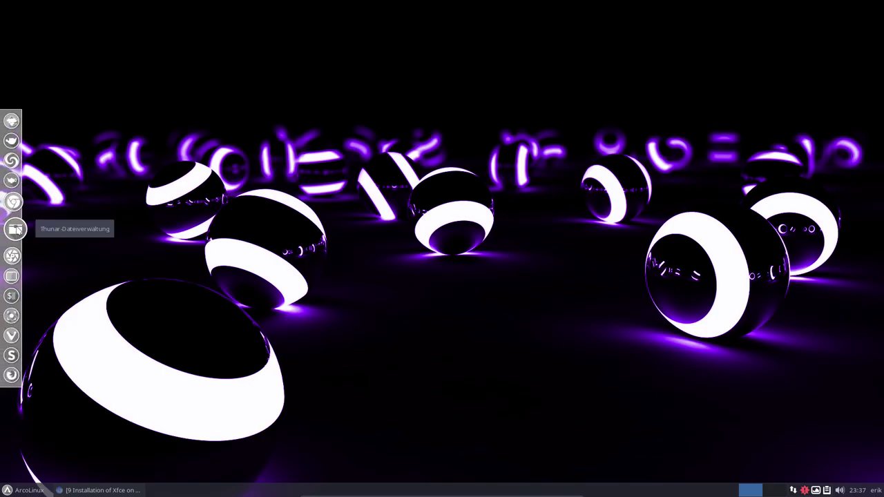
Step: Open Thunar, navigate to /etc/skel, and show its hidden files with Ctrl+H
{"action": "left_click", "coordinate": [15, 229]}
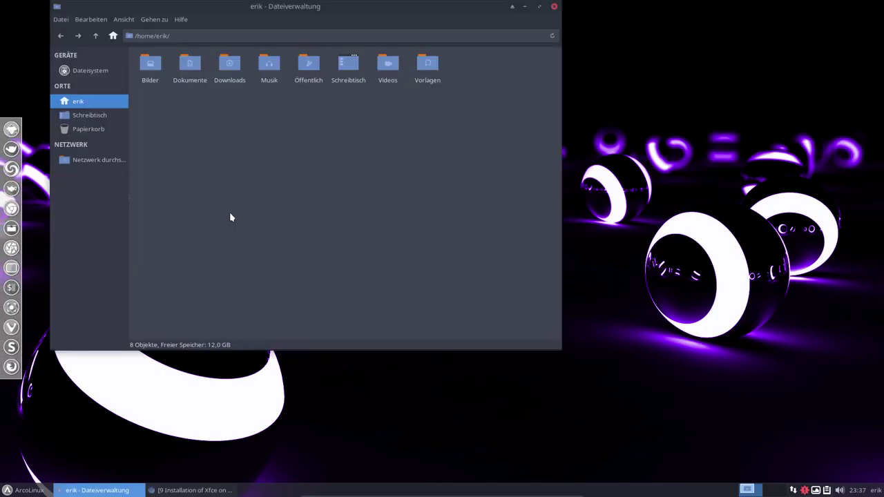
{"action": "left_click", "coordinate": [64, 71]}
{"action": "left_click", "coordinate": [223, 65]}
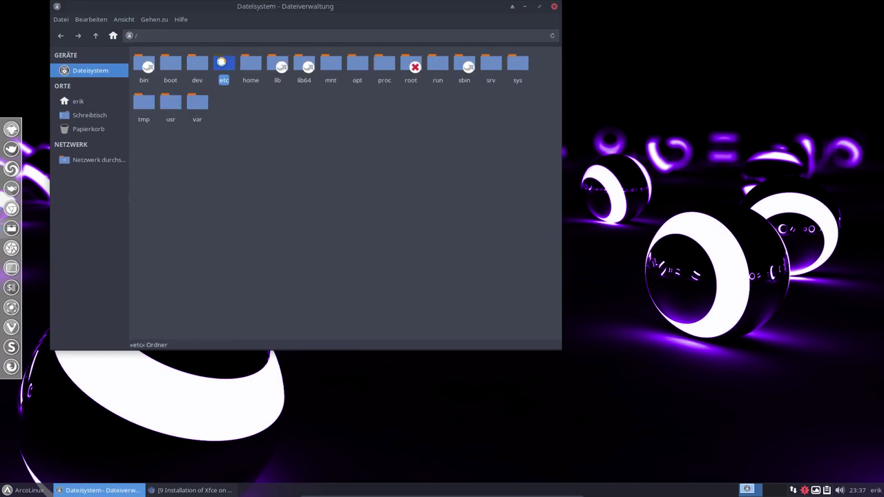
{"action": "double_click", "coordinate": [223, 66]}
{"action": "type", "text": "skel"}
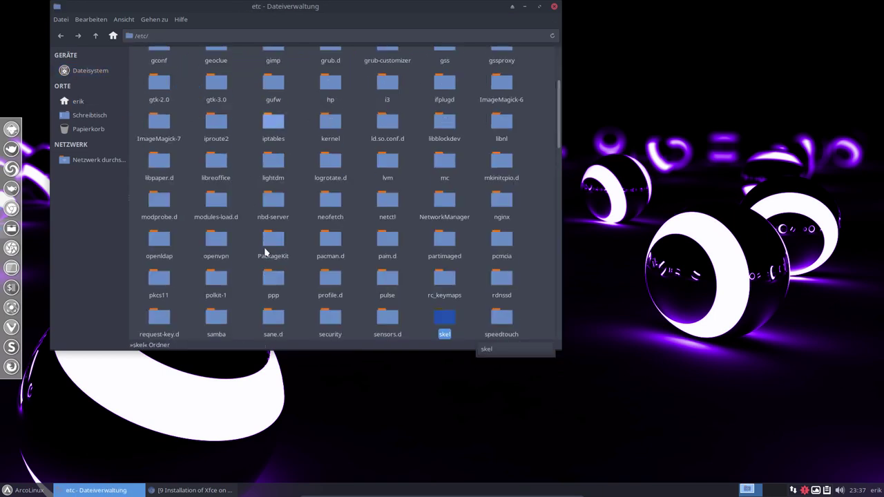
{"action": "key", "text": "Return"}
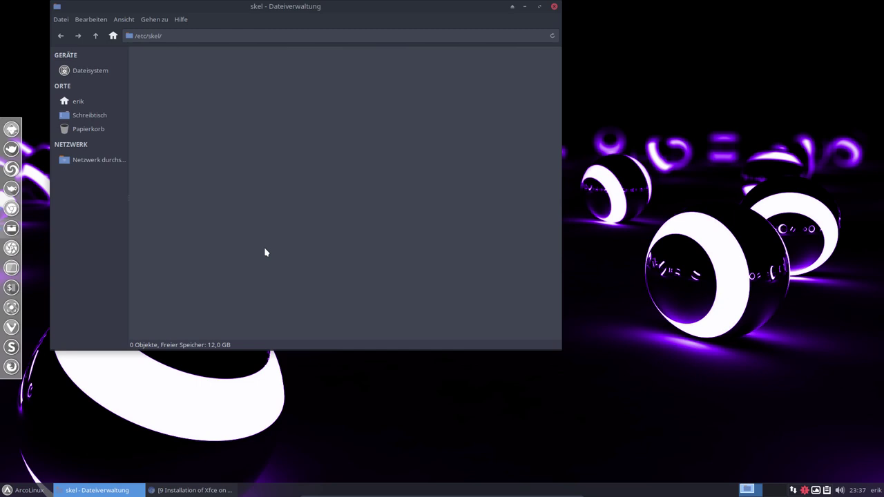
{"action": "key", "text": "ctrl+h"}
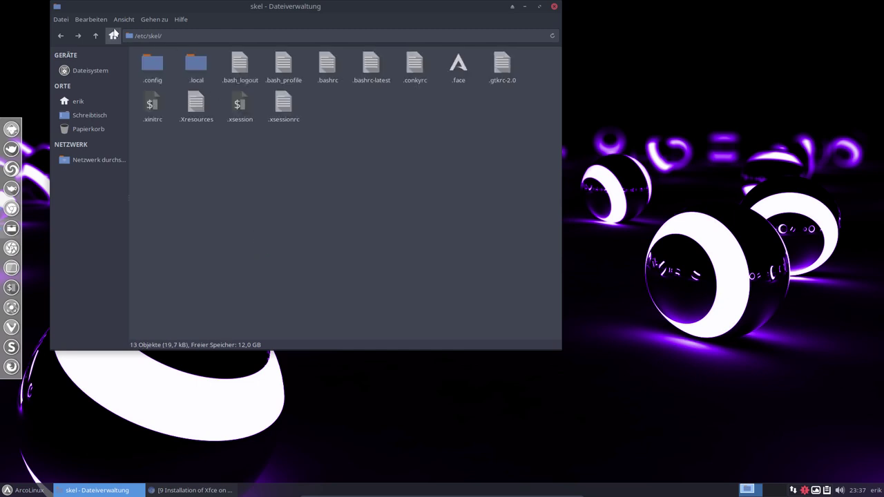
Step: Toggle hidden files off and back on, then select and deselect all 13 skel items
{"action": "left_click", "coordinate": [102, 21]}
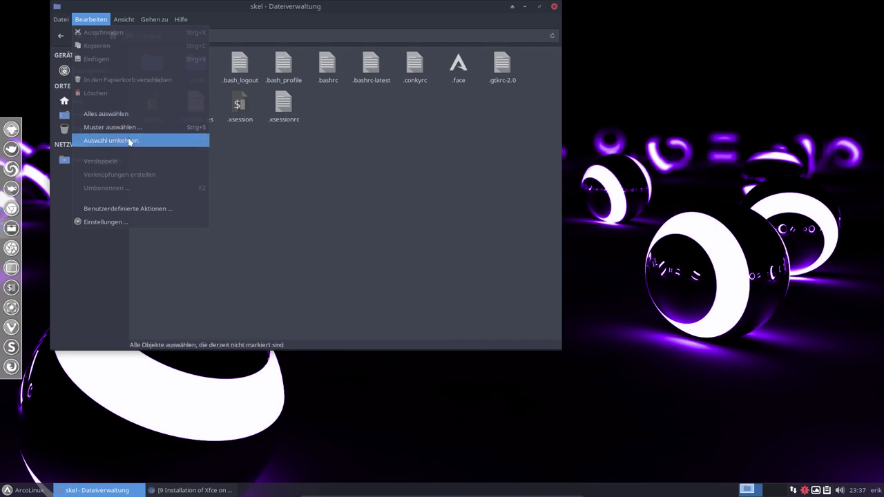
{"action": "mouse_move", "coordinate": [121, 19]}
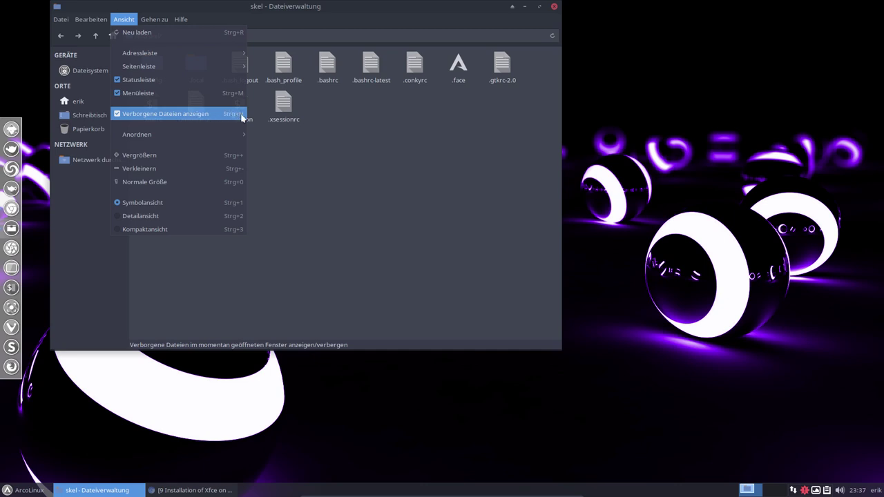
{"action": "left_click", "coordinate": [276, 155]}
{"action": "key", "text": "ctrl+h"}
{"action": "key", "text": "ctrl+h"}
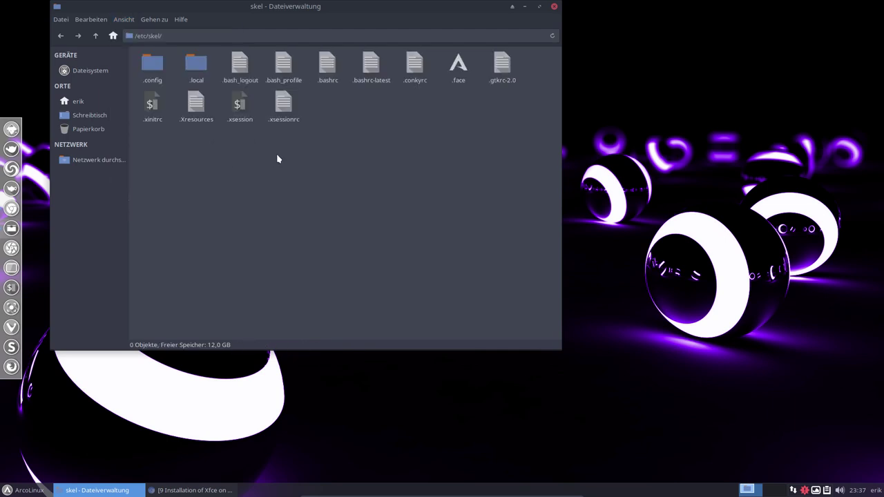
{"action": "left_click_drag", "start_coordinate": [145, 141], "coordinate": [533, 52]}
{"action": "left_click", "coordinate": [177, 159]}
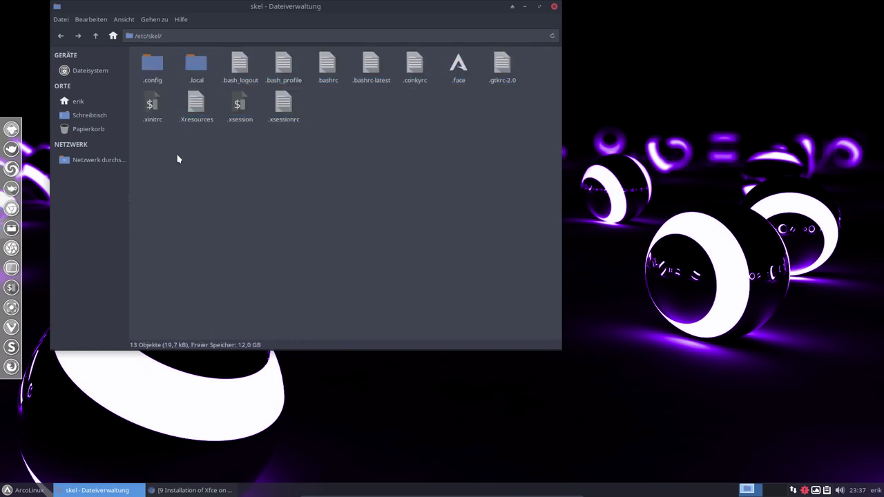
Step: Compare .config in the home folder with skel's, select .face, then close Thunar
{"action": "left_click", "coordinate": [85, 103]}
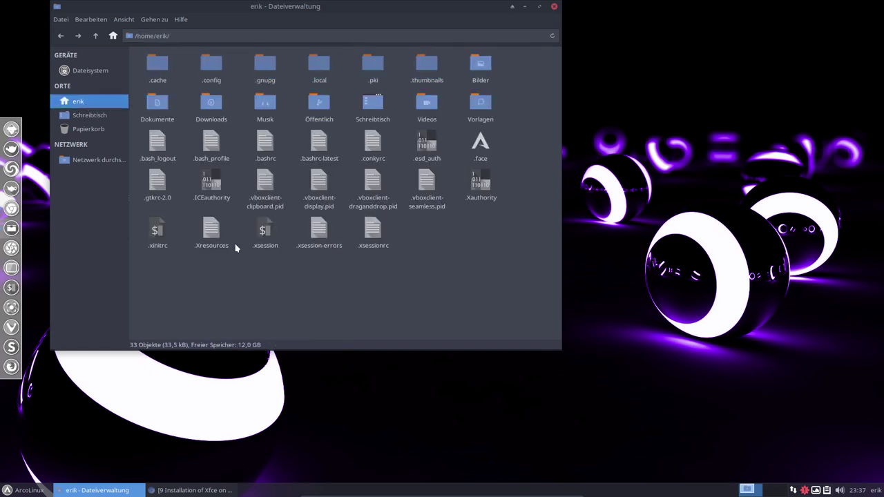
{"action": "left_click", "coordinate": [211, 63]}
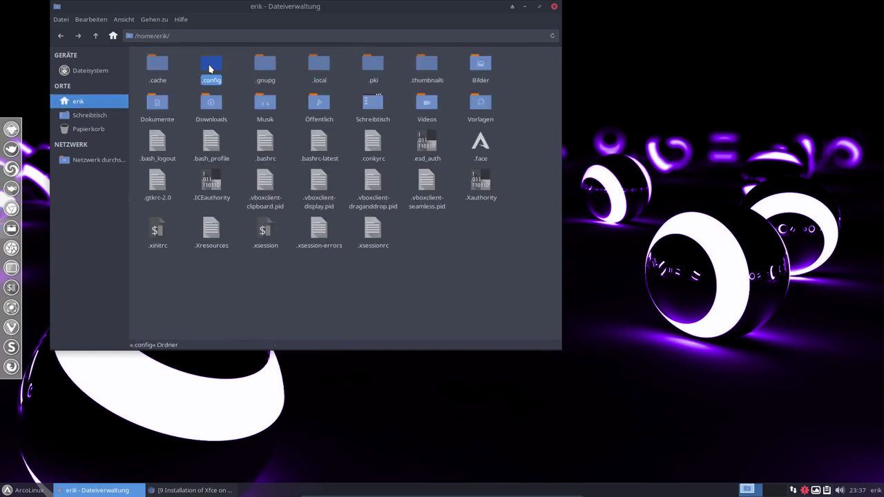
{"action": "left_click", "coordinate": [58, 38]}
{"action": "left_click", "coordinate": [149, 66]}
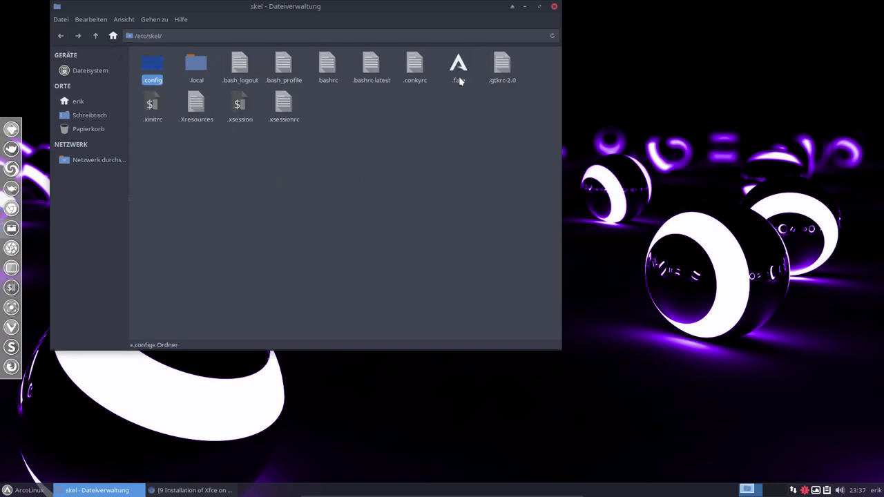
{"action": "left_click", "coordinate": [459, 72]}
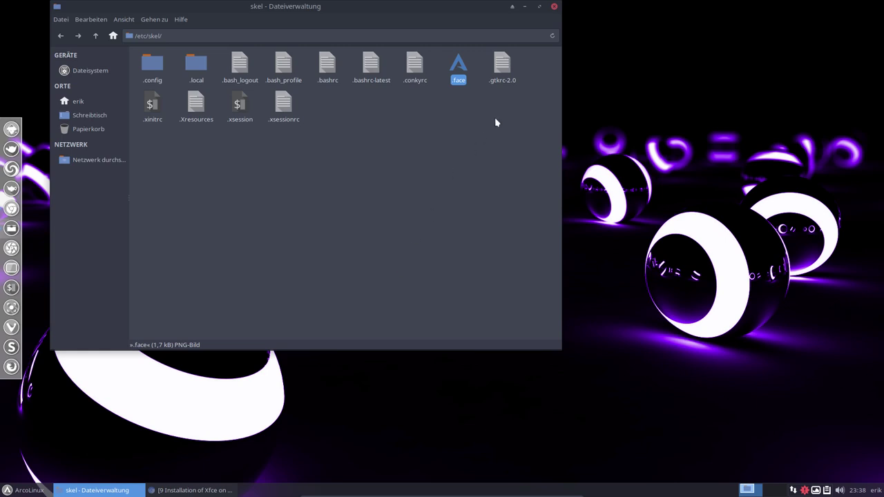
{"action": "left_click", "coordinate": [554, 7]}
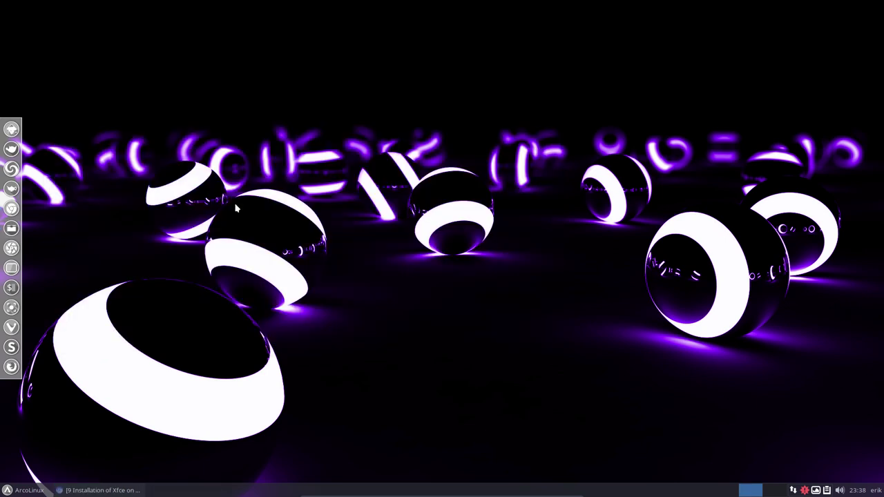
Step: Restore Chromium, open the arcolinuxd.com HELP category page, and minimize the window again
{"action": "left_click", "coordinate": [102, 490]}
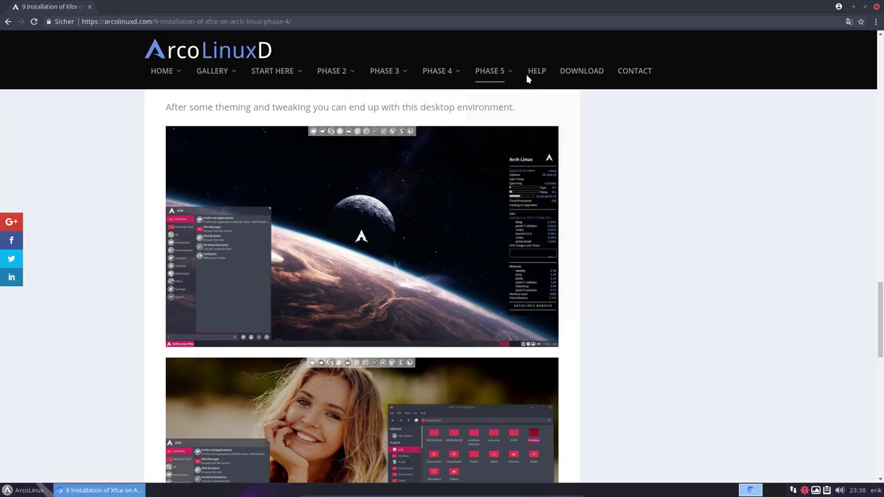
{"action": "mouse_move", "coordinate": [166, 75]}
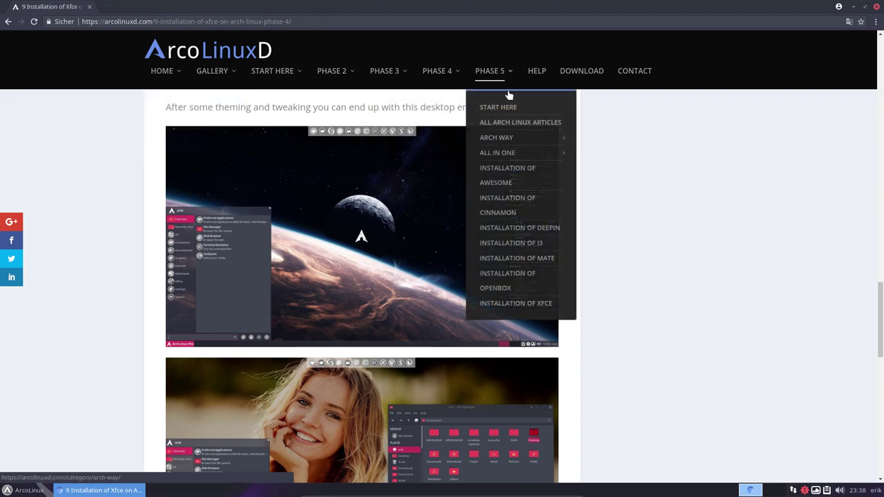
{"action": "left_click", "coordinate": [538, 73]}
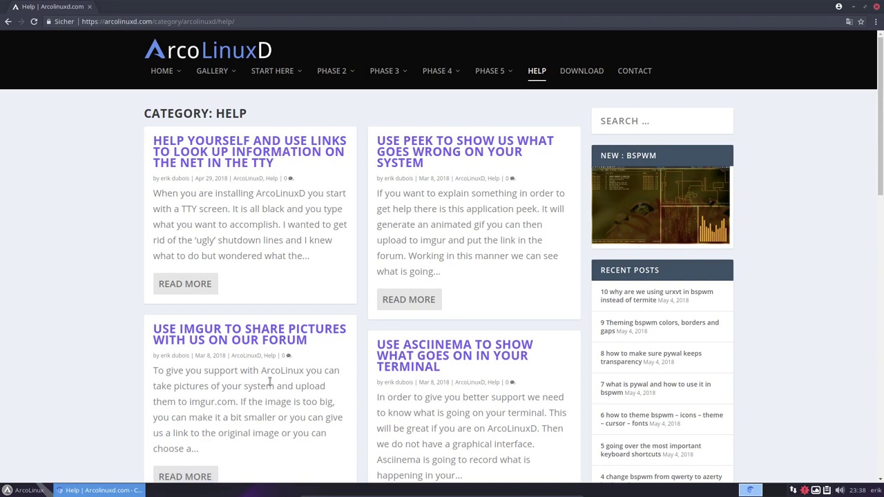
{"action": "mouse_move", "coordinate": [174, 73]}
{"action": "left_click", "coordinate": [854, 7]}
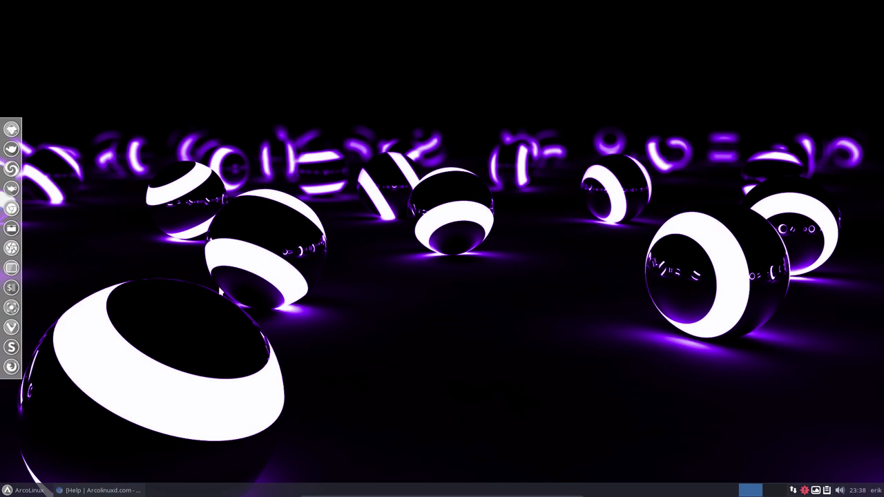
Step: Log out of the Xfce session via the ArcoLinux menu's Abmelden option
{"action": "left_click", "coordinate": [26, 490]}
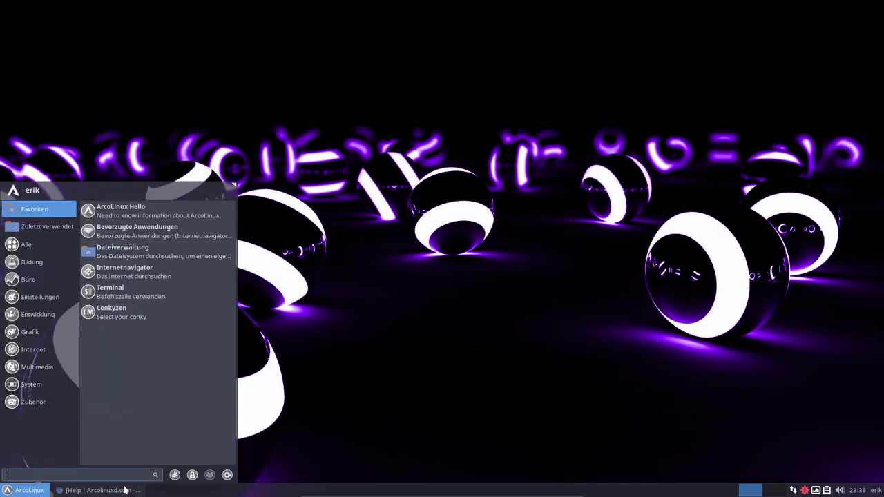
{"action": "left_click", "coordinate": [227, 475]}
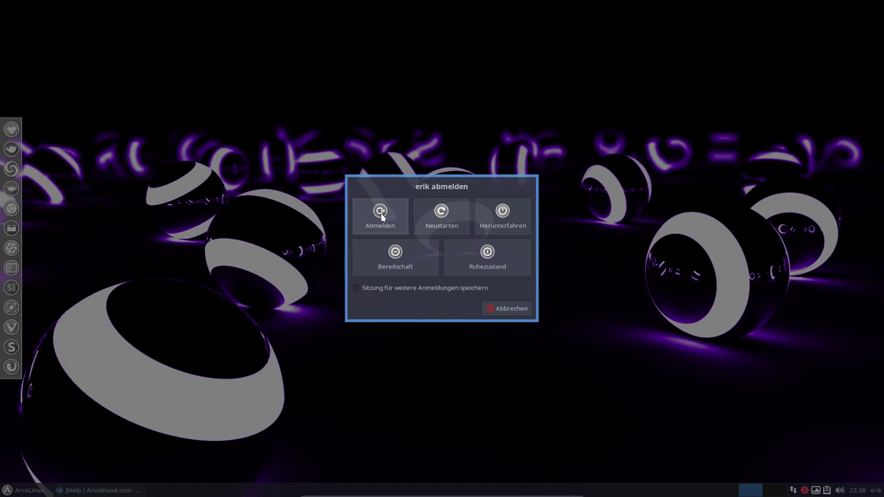
{"action": "left_click", "coordinate": [380, 215]}
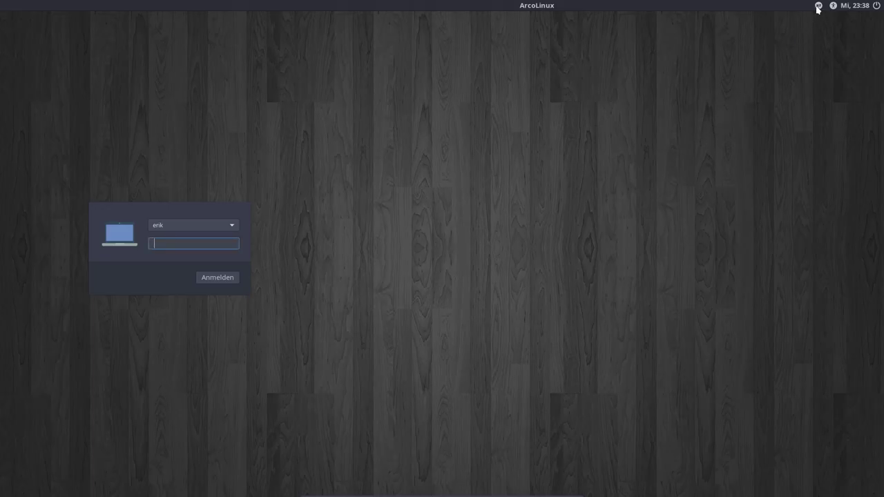
Step: Pick the Openbox session on the LightDM greeter and log in with the account password
{"action": "left_click", "coordinate": [818, 9]}
{"action": "left_click", "coordinate": [810, 18]}
{"action": "type", "text": "***"}
{"action": "key", "text": "Return"}
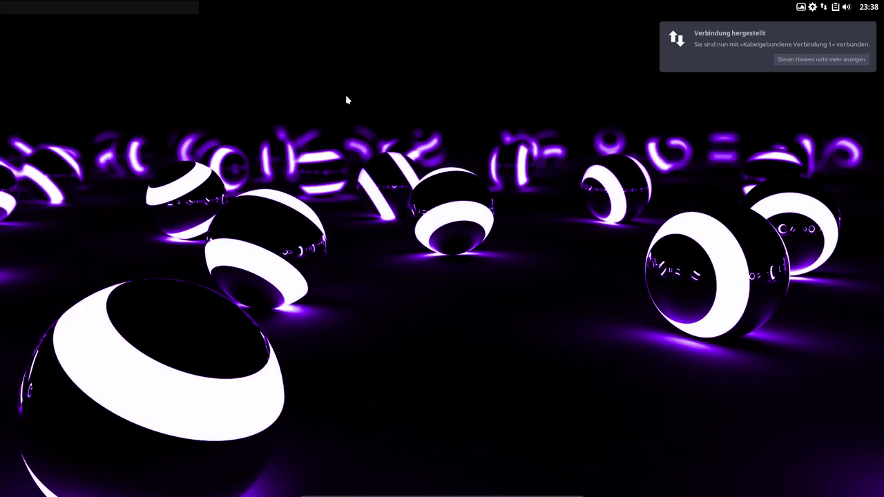
Step: Choose 'Diesen Hinweis nicht mehr anzeigen' on the Verbindung hergestellt notification
{"action": "left_click", "coordinate": [804, 60]}
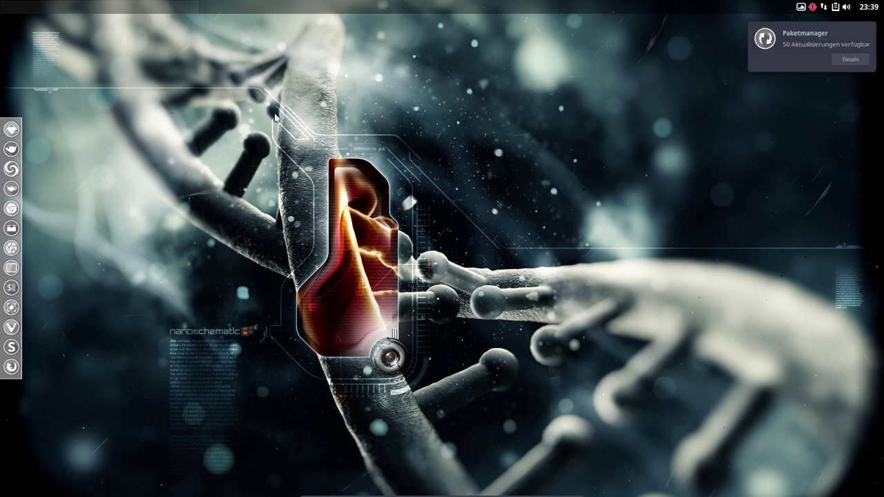
Step: Open two terminals and Thunar with Ctrl+Alt+T and Super+Shift+Enter, then close Thunar and a terminal
{"action": "key", "text": "ctrl+alt+t"}
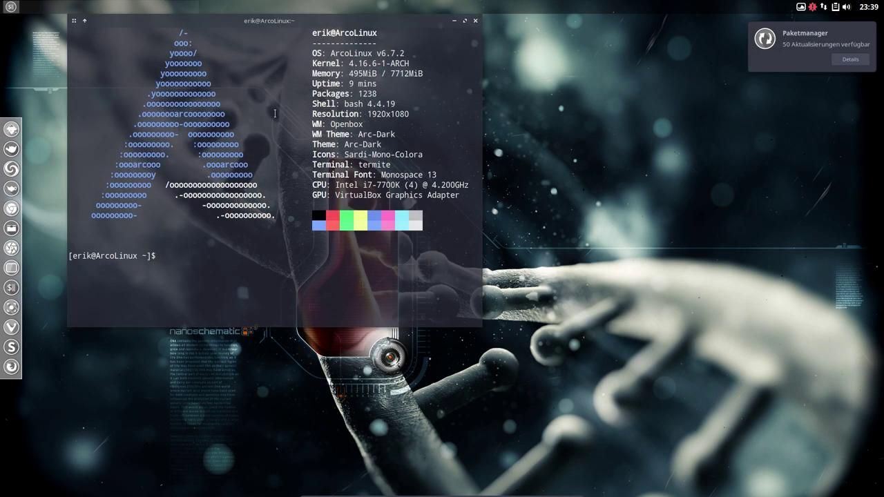
{"action": "key", "text": "ctrl+alt+t"}
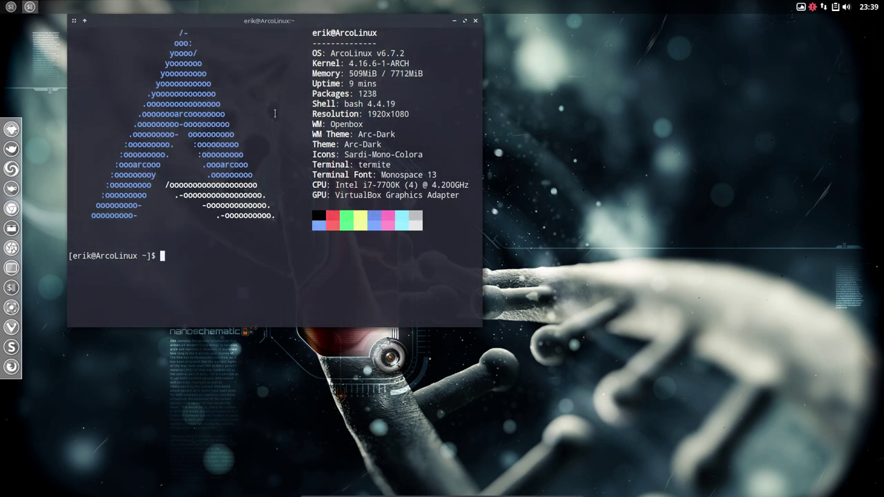
{"action": "key", "text": "super+shift+Return"}
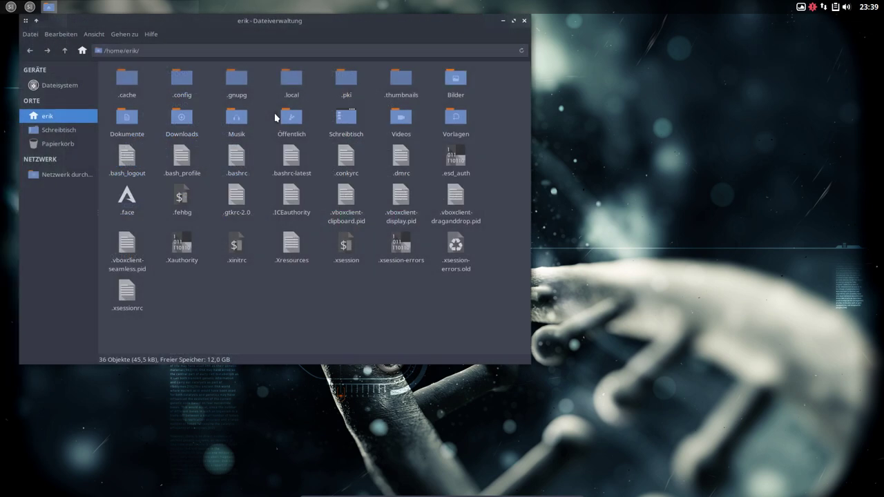
{"action": "left_click", "coordinate": [524, 20]}
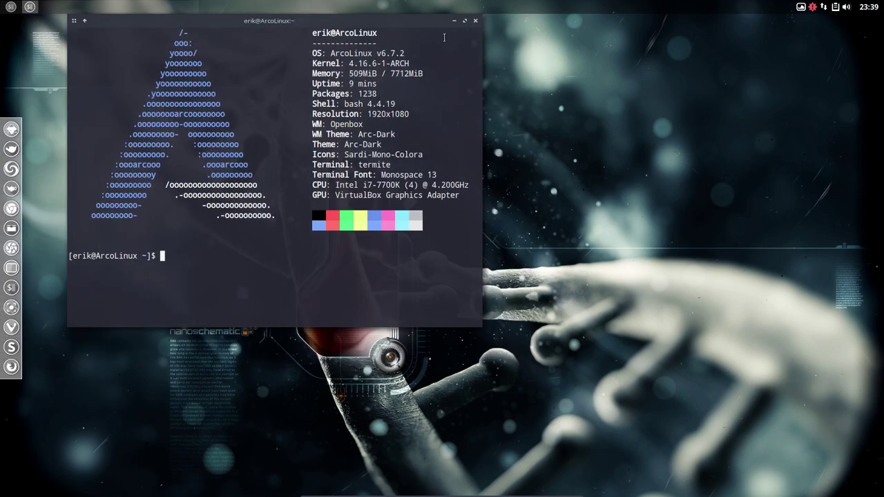
{"action": "left_click", "coordinate": [476, 21]}
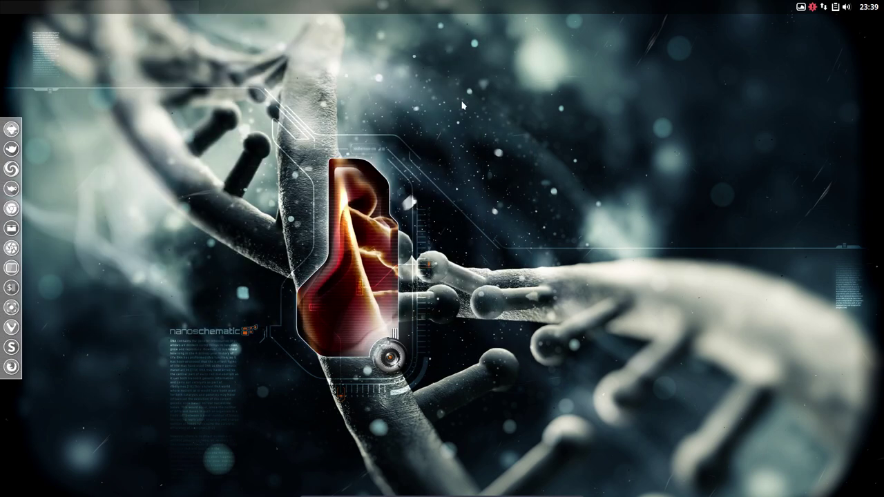
Step: Launch and close Chromium with Super+W, then open Sublime Text with Super+E, cancel its update, and close it
{"action": "key", "text": "super+w"}
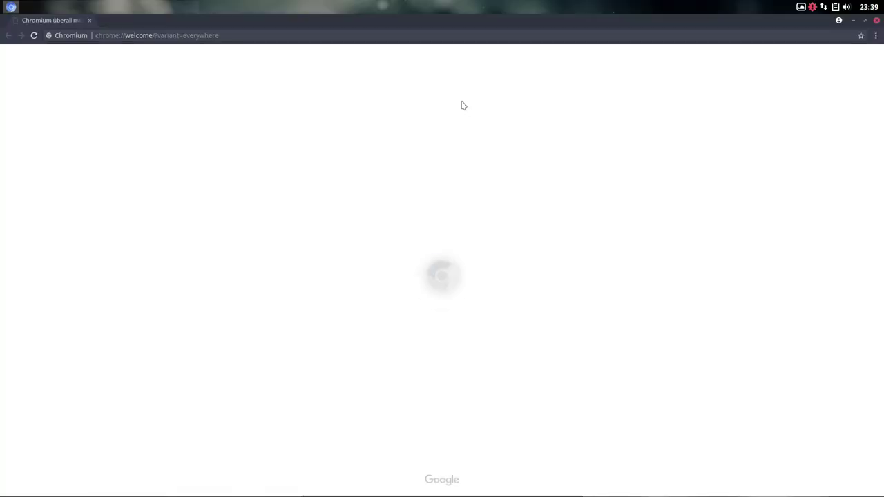
{"action": "left_click", "coordinate": [876, 21]}
{"action": "key", "text": "super+e"}
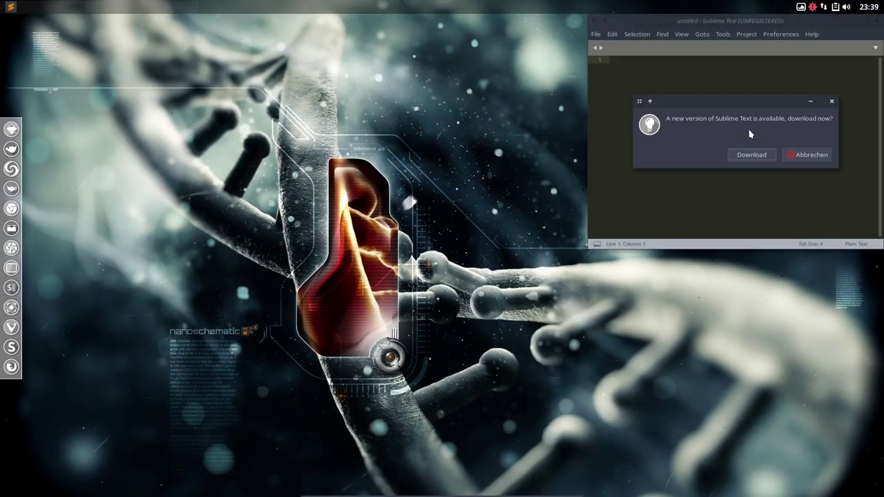
{"action": "left_click", "coordinate": [798, 155]}
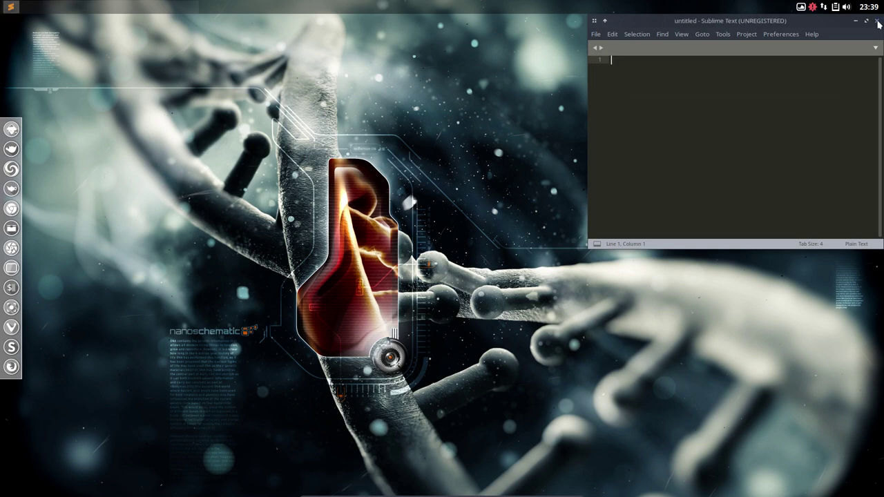
{"action": "left_click", "coordinate": [877, 20]}
Step: Exit Openbox from the desktop menu, log out with Ausloggen, and select the i3 session
{"action": "right_click", "coordinate": [351, 164]}
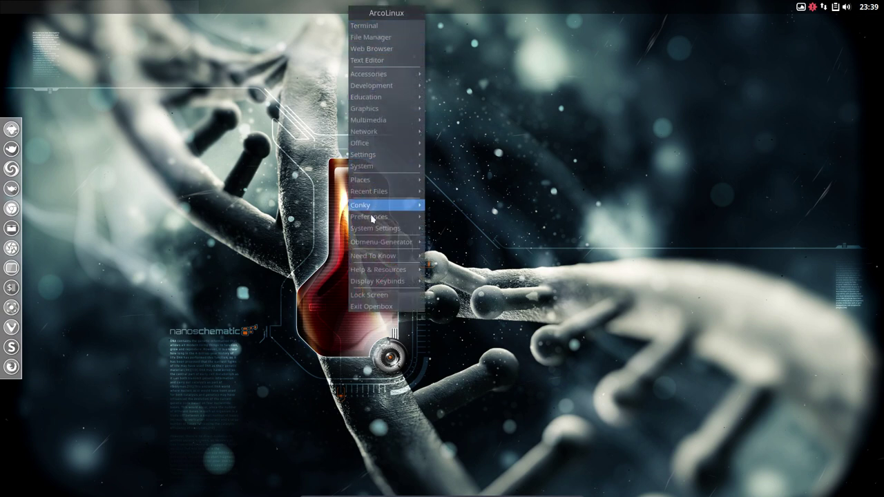
{"action": "left_click", "coordinate": [389, 307]}
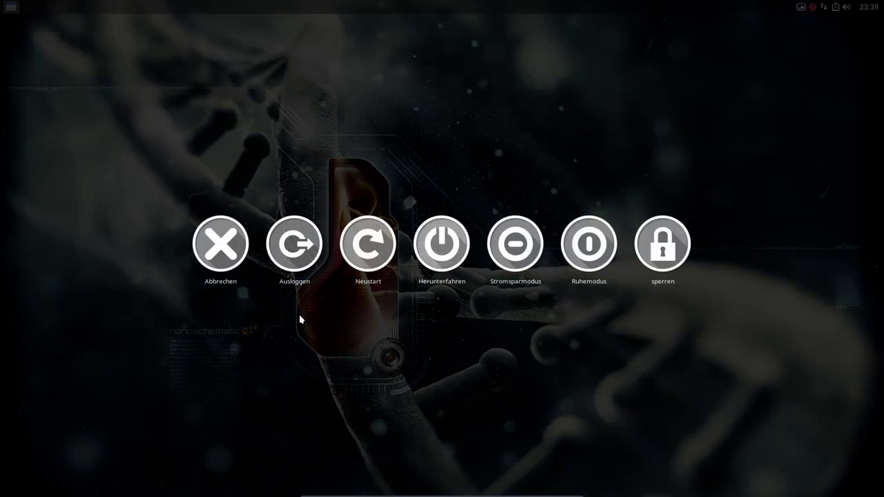
{"action": "left_click", "coordinate": [285, 252]}
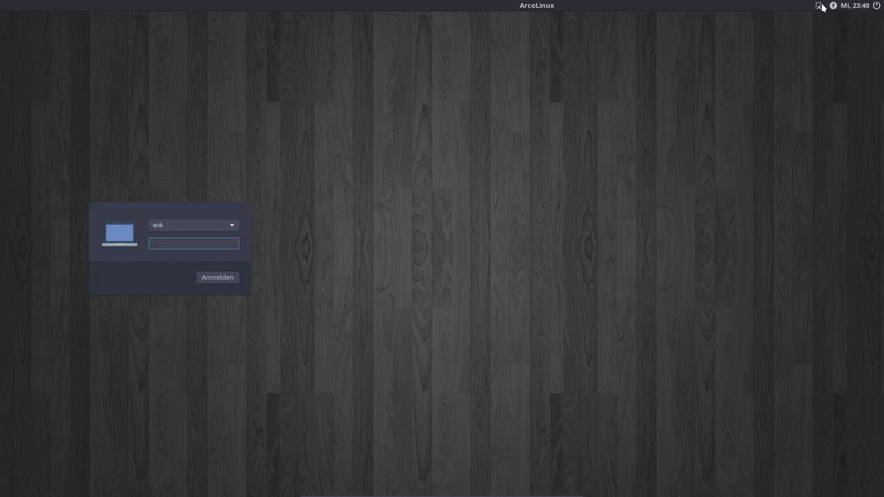
{"action": "left_click", "coordinate": [821, 6]}
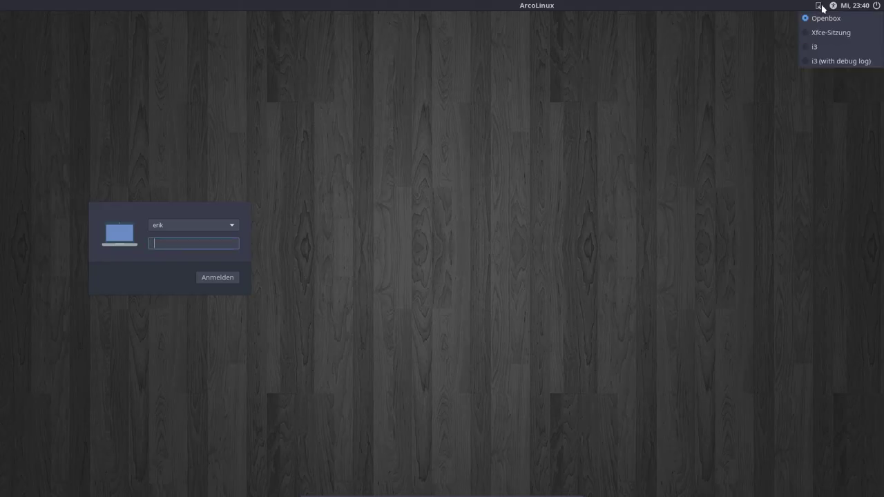
{"action": "left_click", "coordinate": [812, 47]}
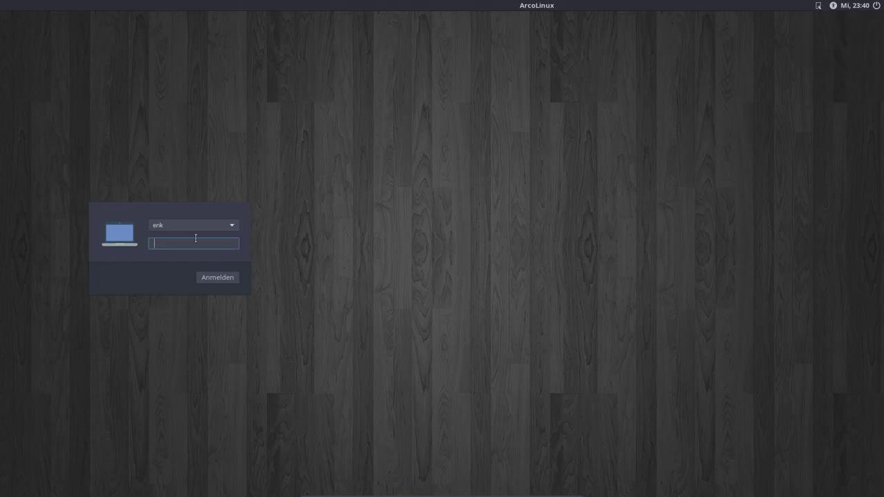
Step: Log in to i3 with the account password and tile two terminals beside the file manager
{"action": "key", "text": "Return"}
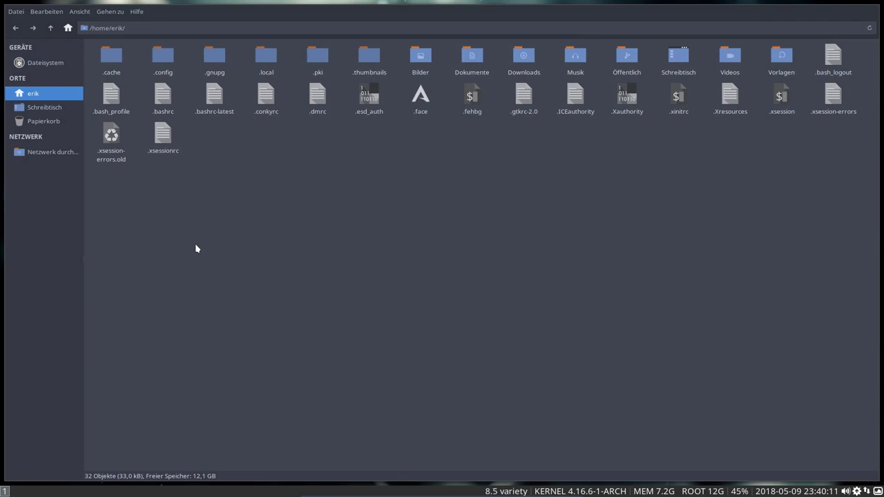
{"action": "key", "text": "super+Return"}
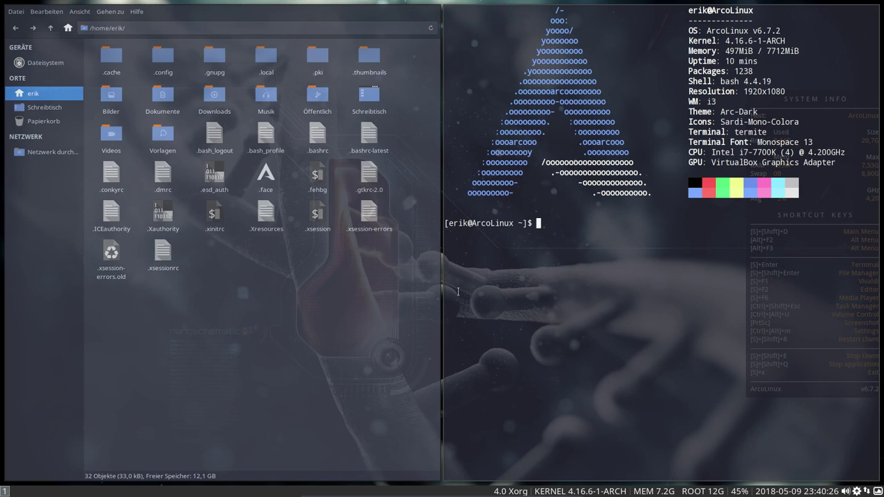
{"action": "key", "text": "super+Return"}
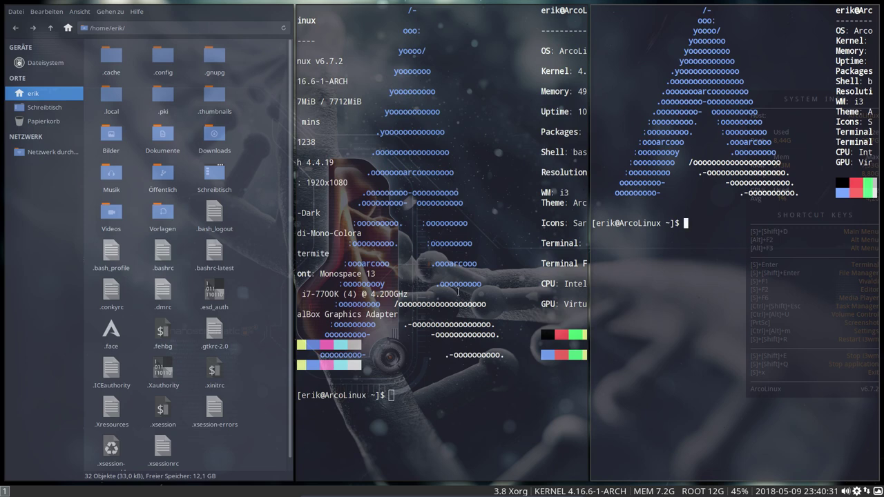
Step: Close both terminals and the file manager, then dismiss the package update notification
{"action": "key", "text": "super+shift+q"}
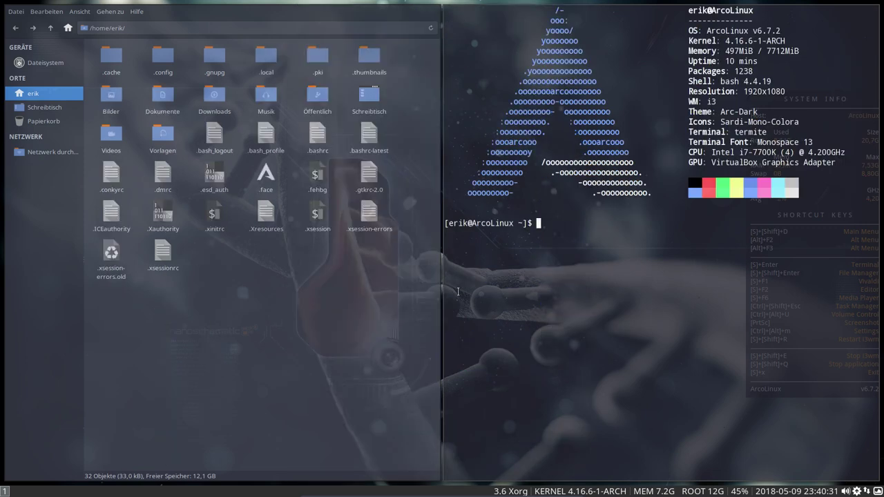
{"action": "key", "text": "super+shift+q"}
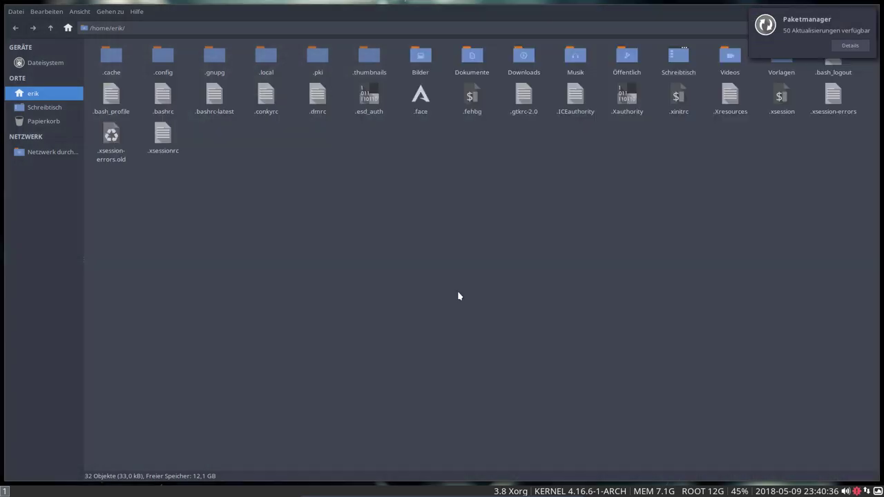
{"action": "key", "text": "super+shift+q"}
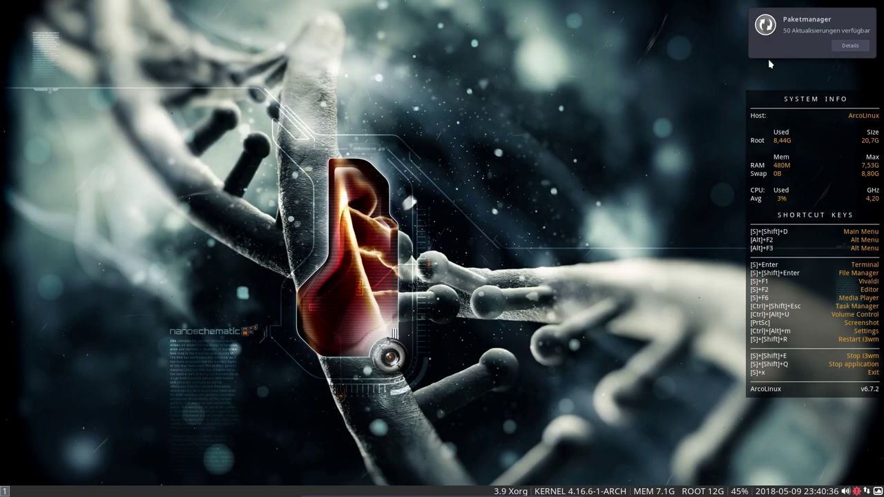
{"action": "left_click", "coordinate": [768, 59]}
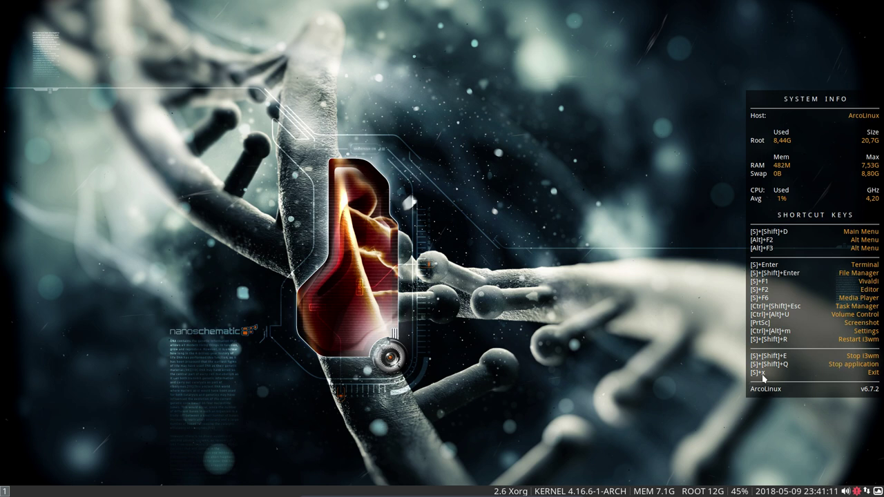
Step: Show i3's System mode prompt with lock, logout, suspend, hibernate, reboot and shutdown options
{"action": "key", "text": "super+x"}
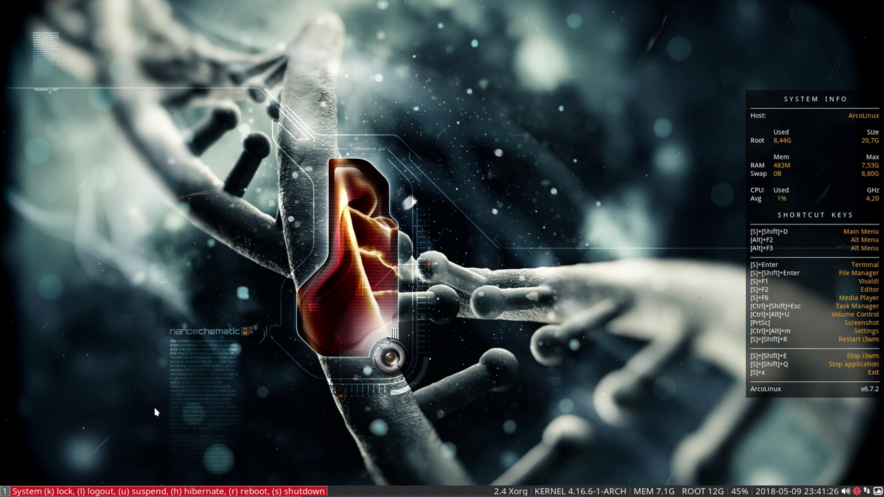
Step: Log out of i3, then sign in to the Xfce-Sitzung session with the account password
{"action": "key", "text": "s"}
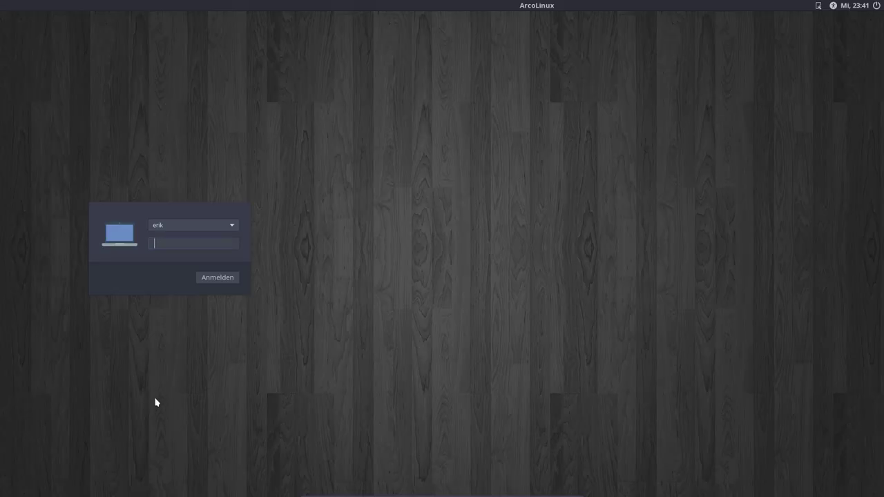
{"action": "left_click", "coordinate": [818, 10]}
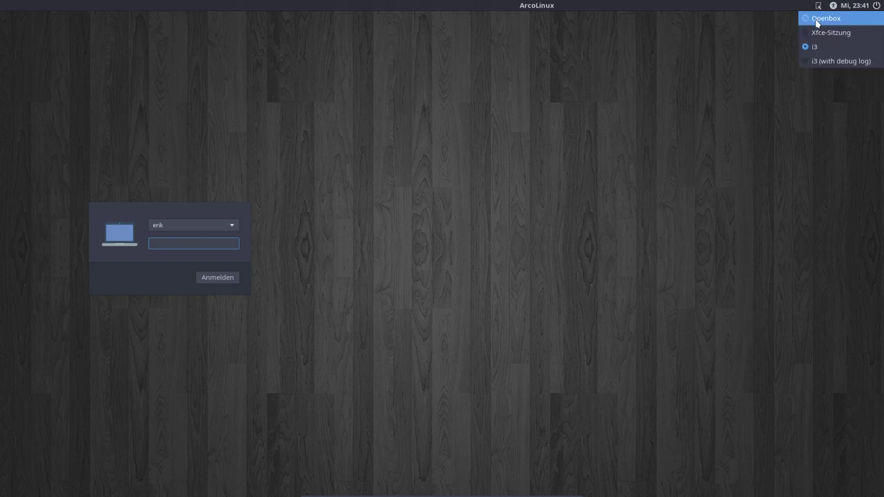
{"action": "left_click", "coordinate": [817, 33]}
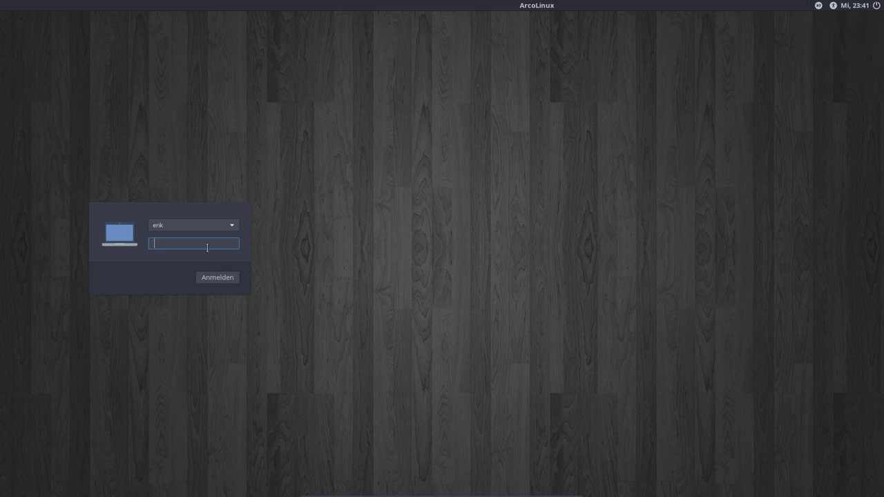
{"action": "key", "text": "Return"}
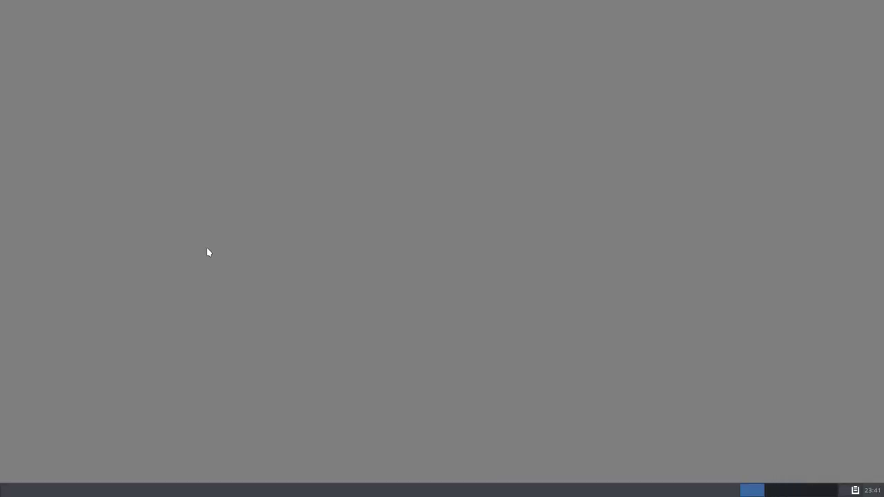